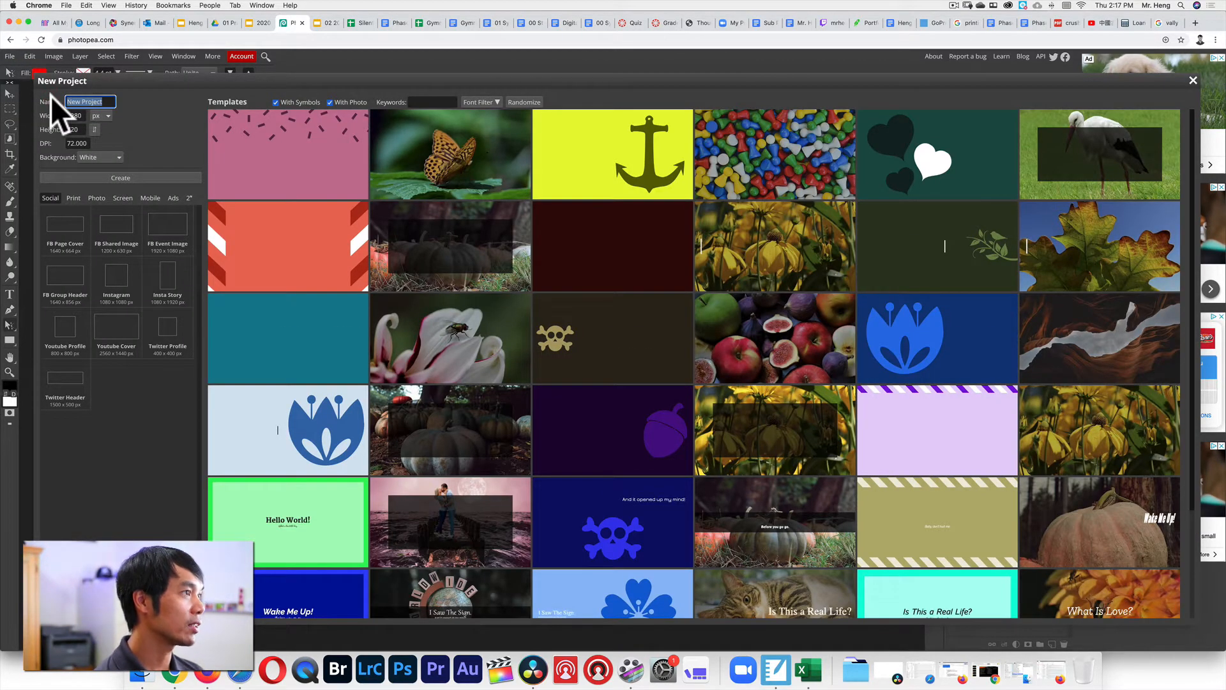
Create a transparent 3 × 3 in, 300 DPI document named 'Pen and Path Tools' and zoom in.
text(Pen)
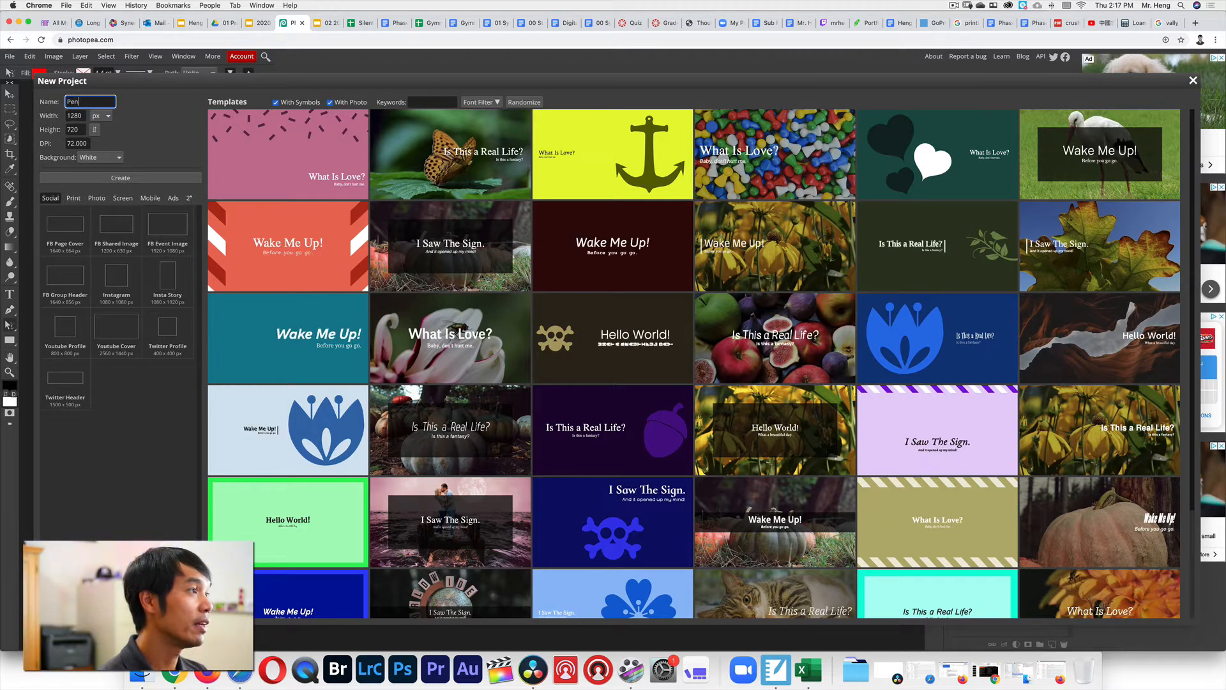
text( and P)
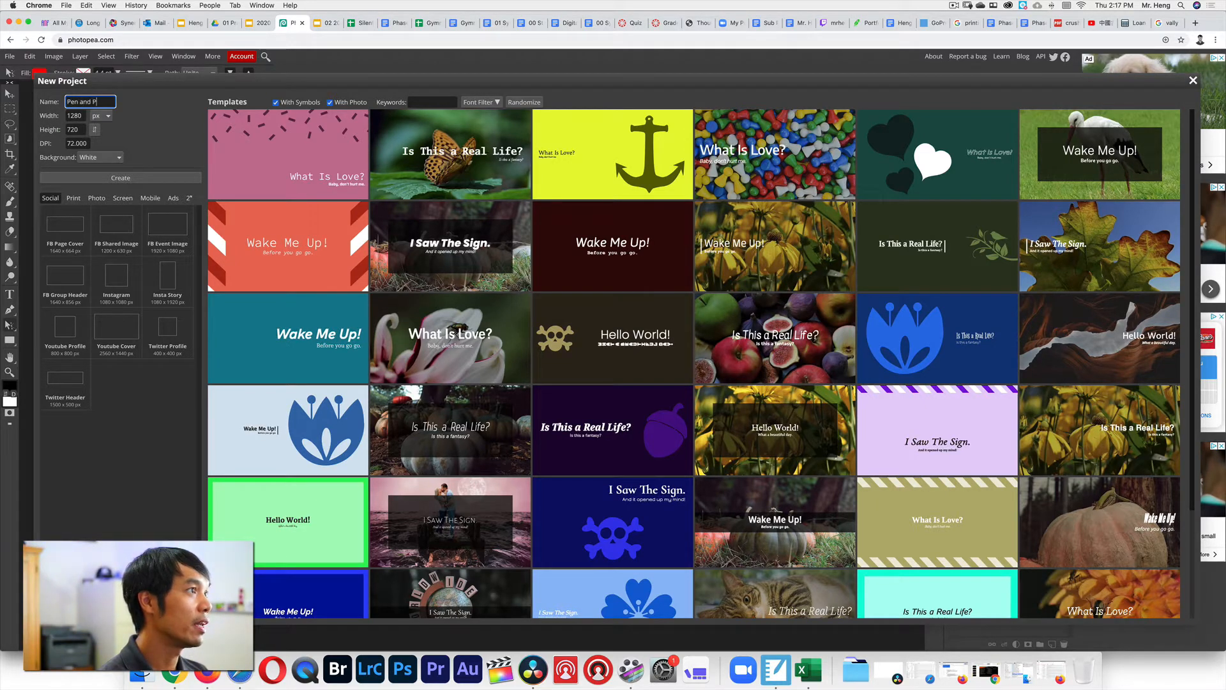
text(ath Tools)
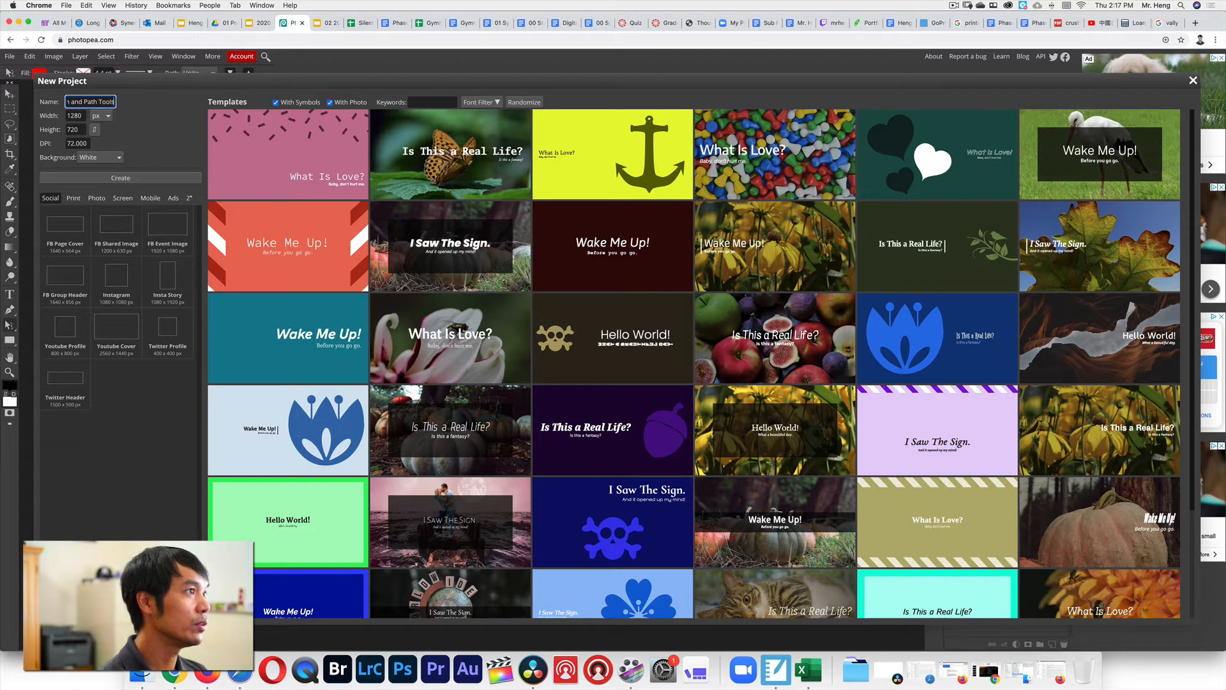
click(108, 117)
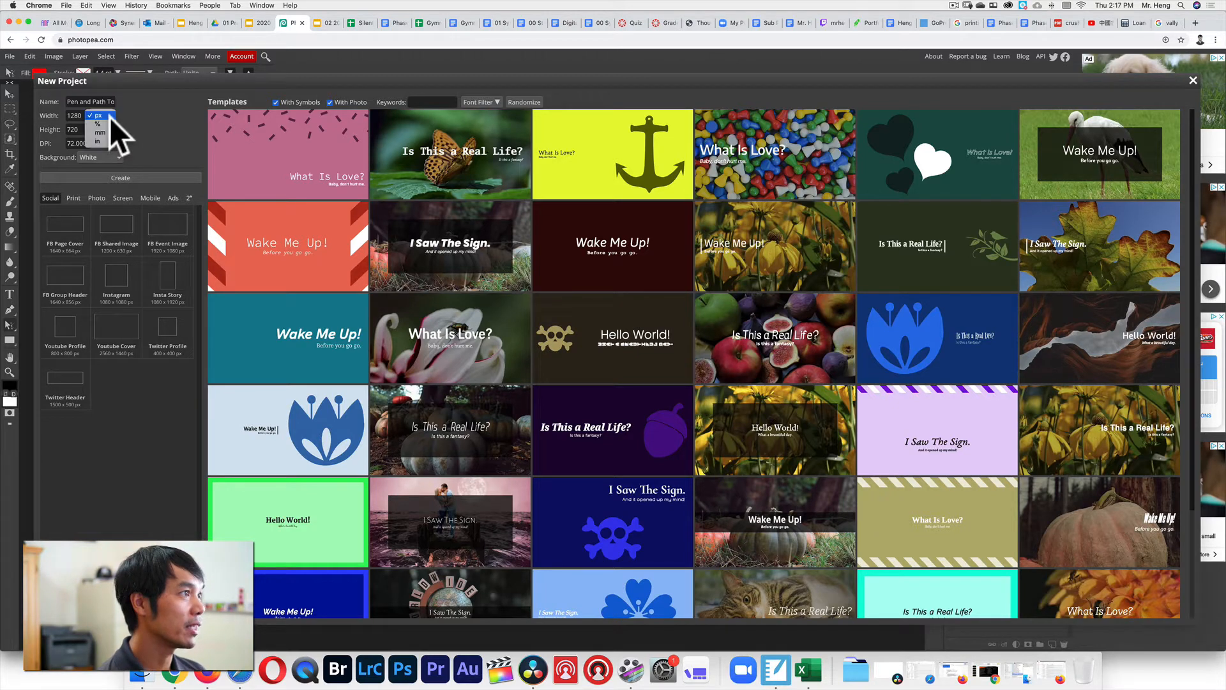
click(108, 142)
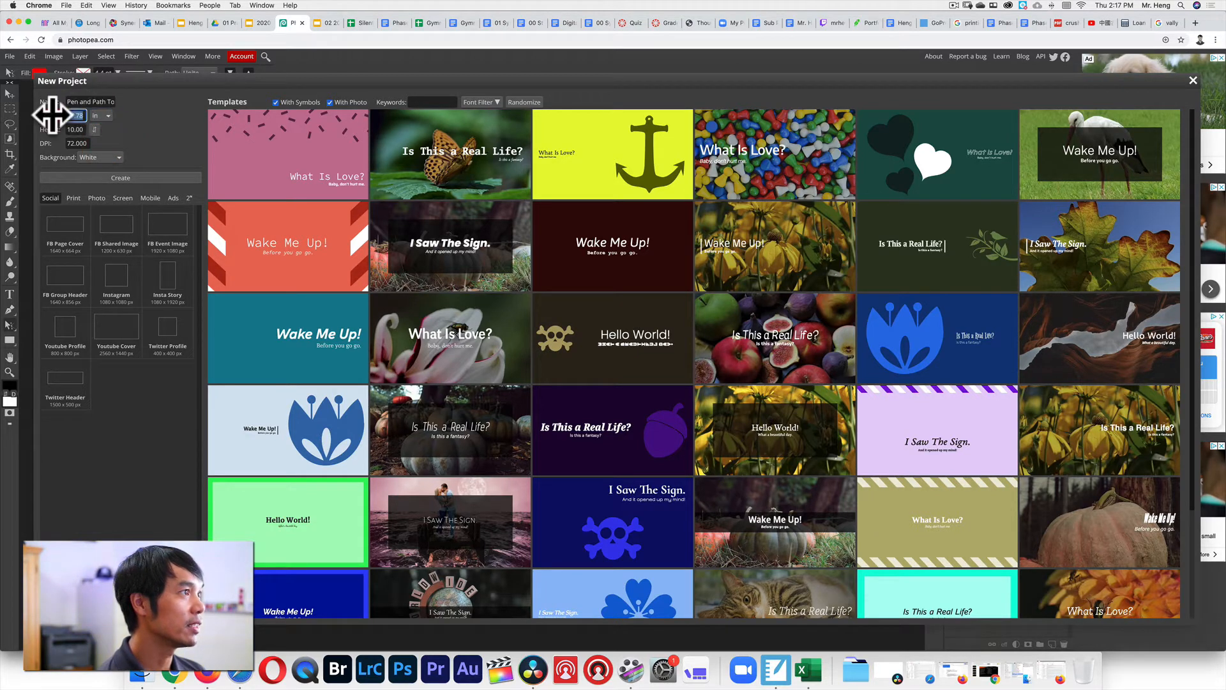
text(3)
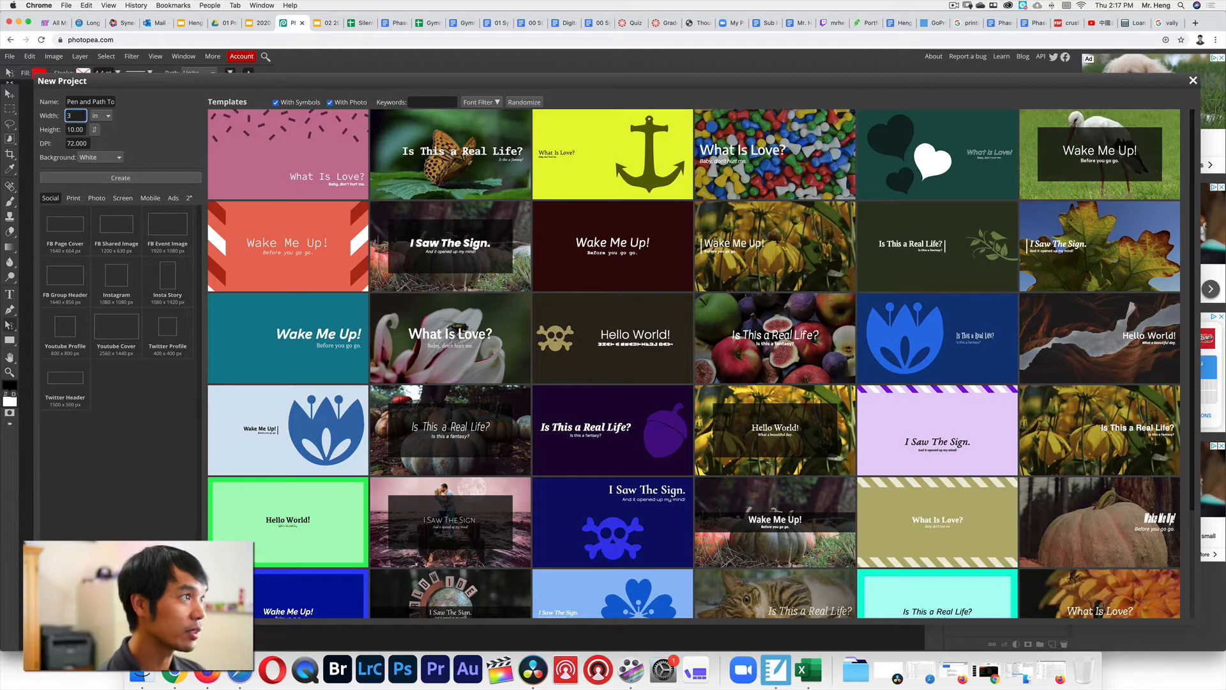
click(83, 129)
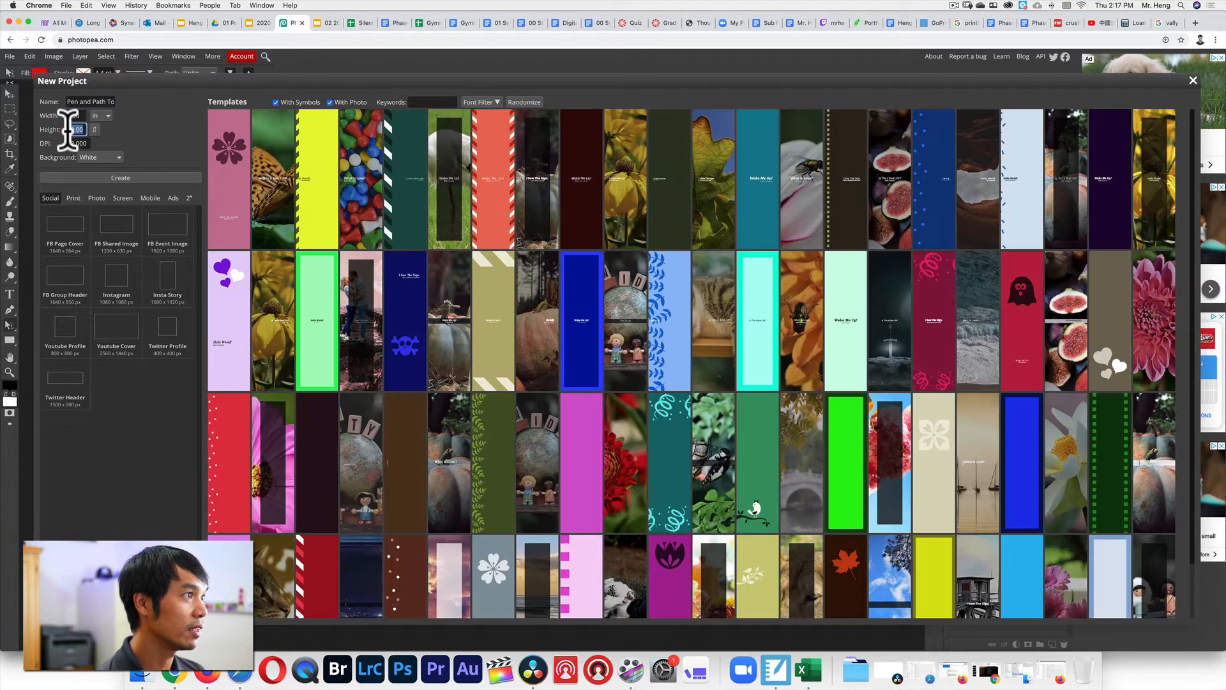
text(3)
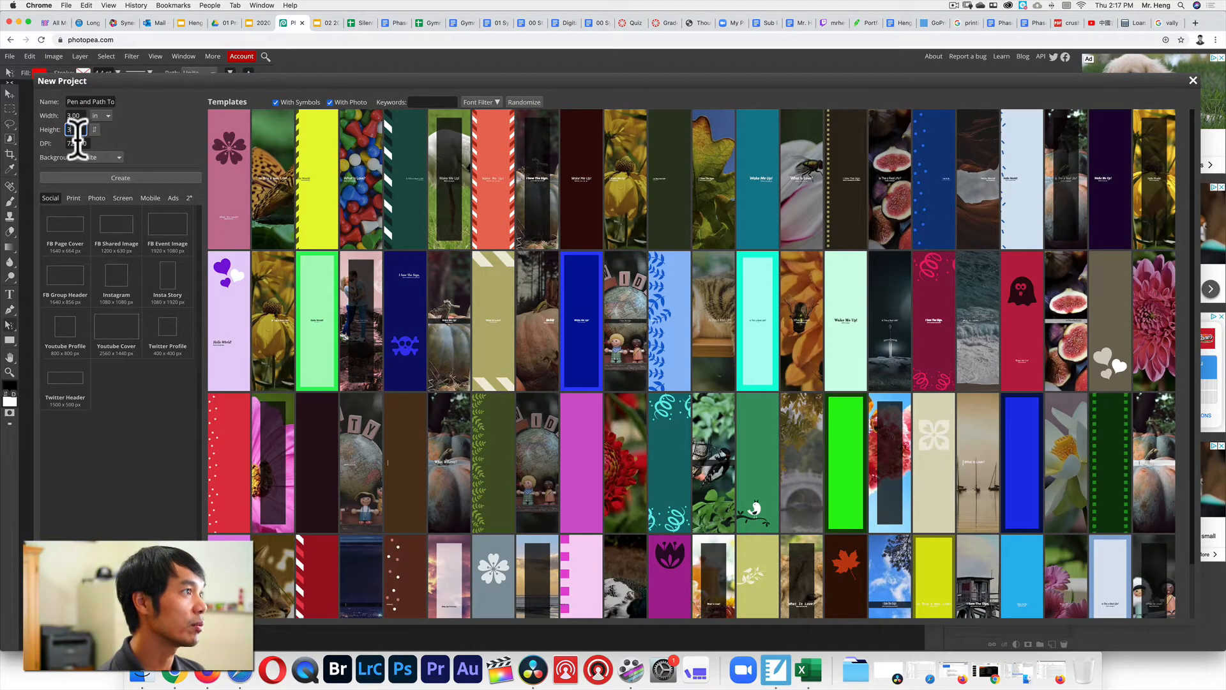
click(88, 142)
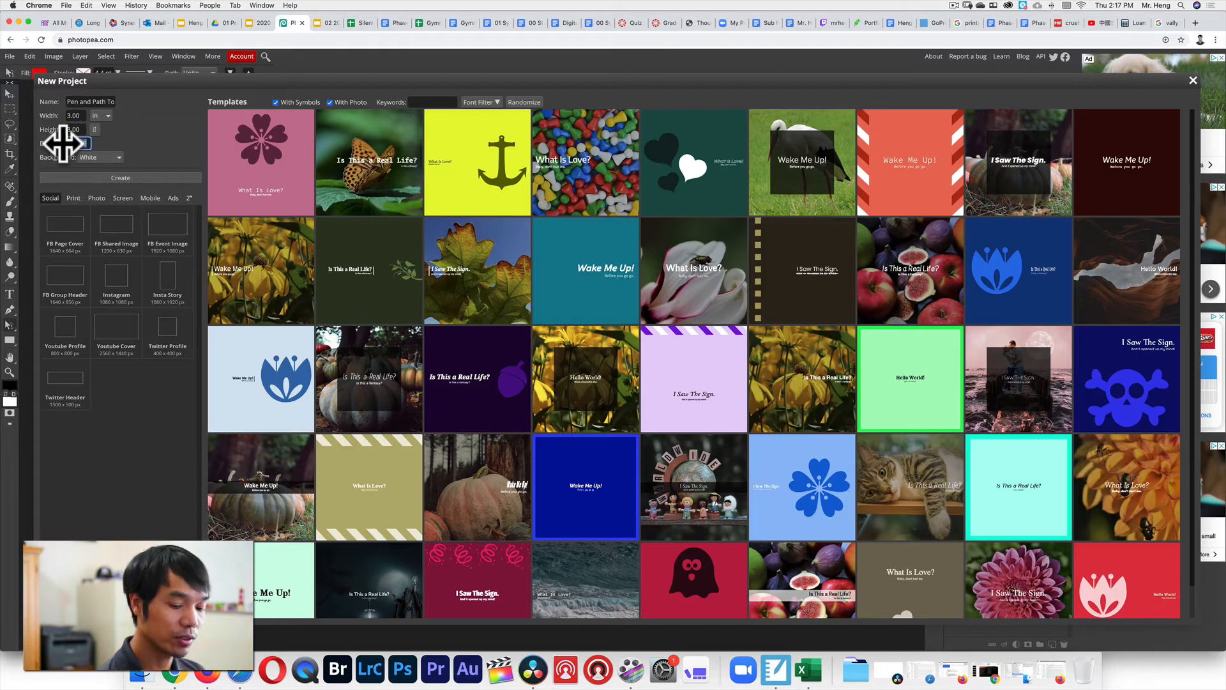
text(300)
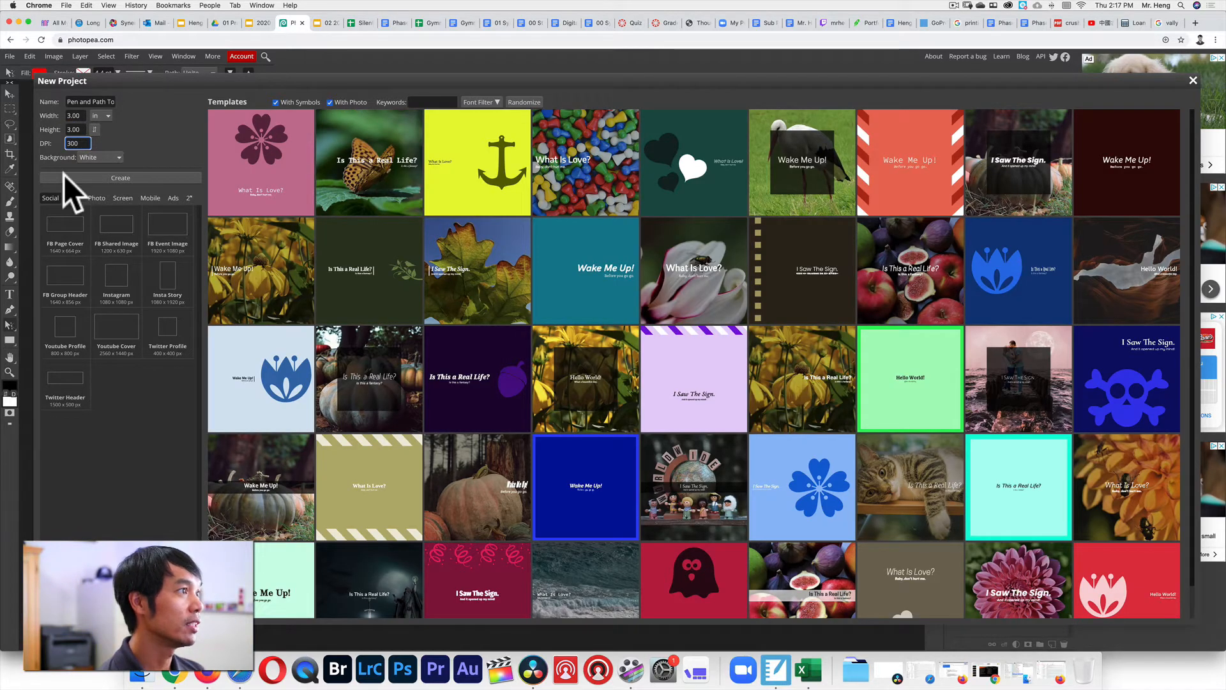
click(97, 159)
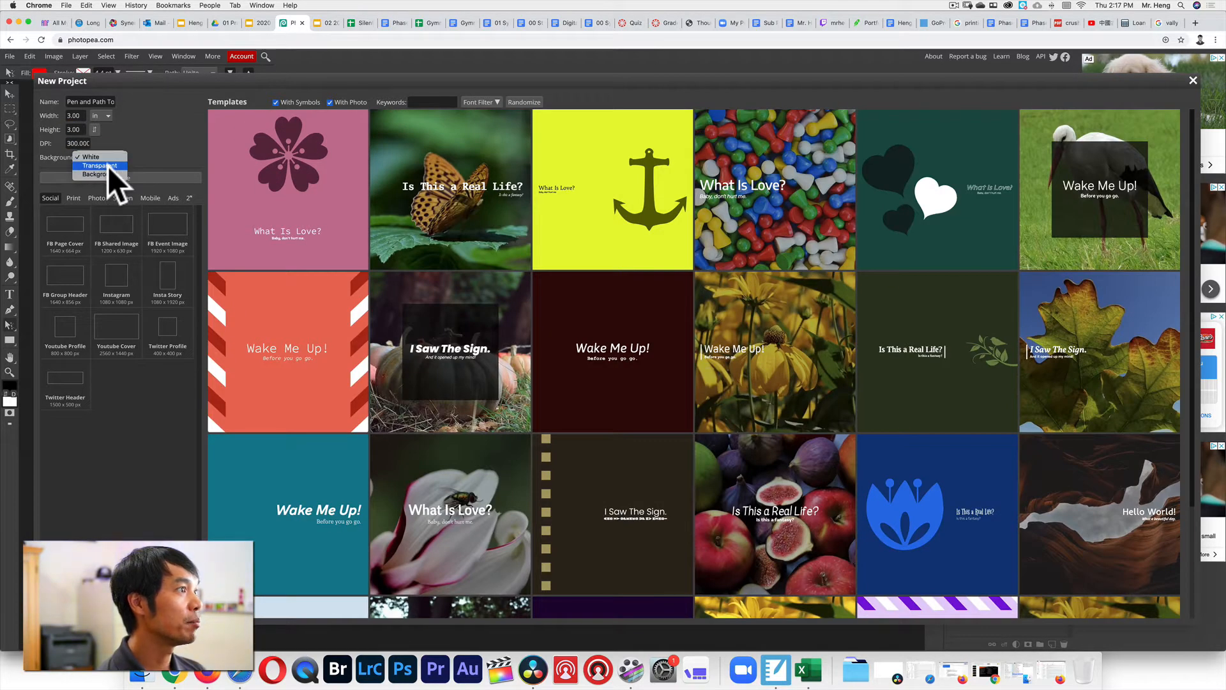
click(109, 166)
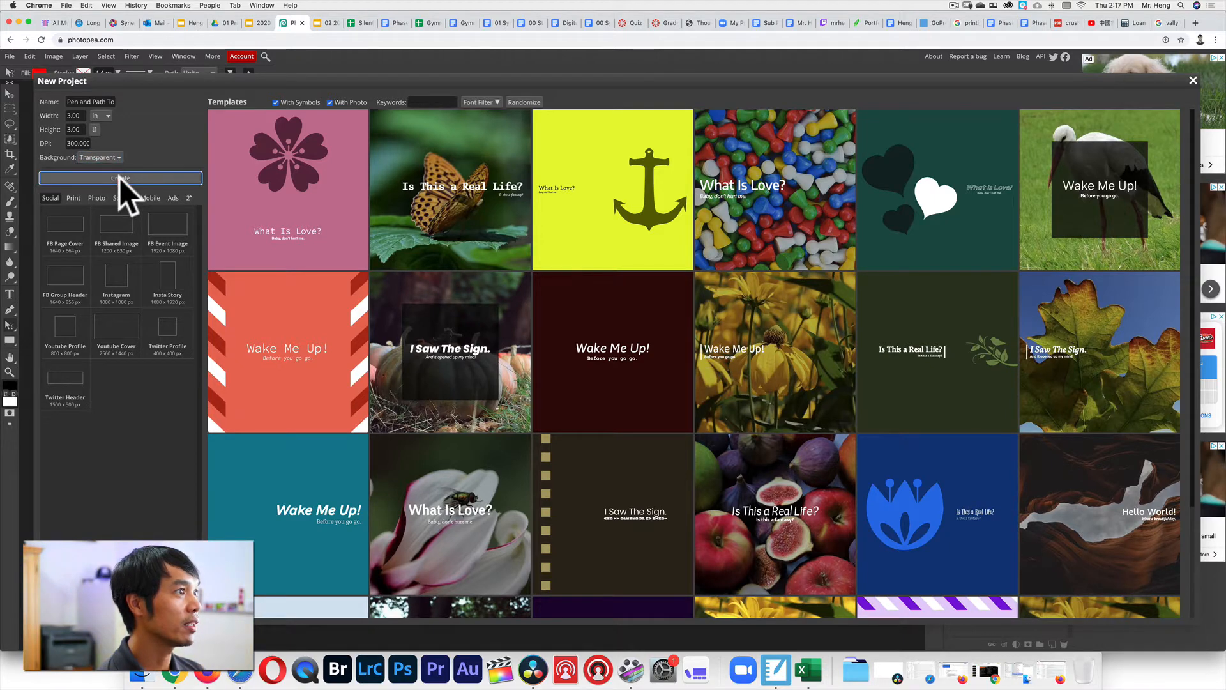
click(120, 177)
key(super+equal)
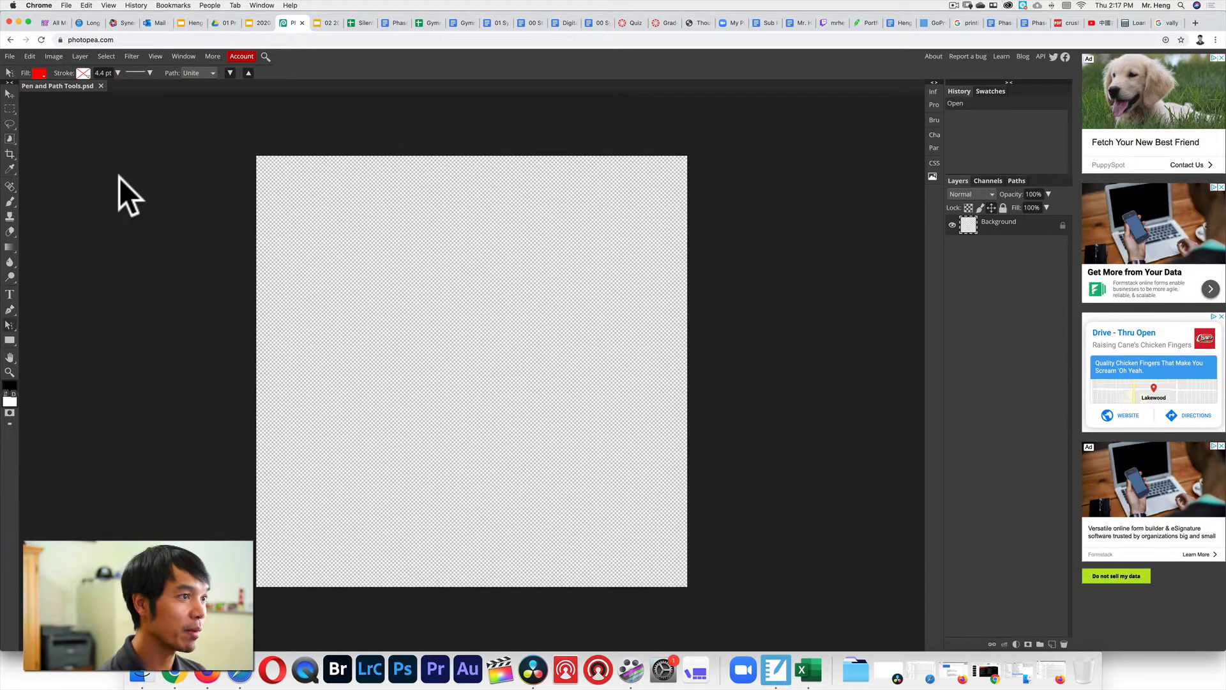
Draw a red ellipse across the upper canvas and nudge it slightly up and left.
click(157, 57)
click(156, 54)
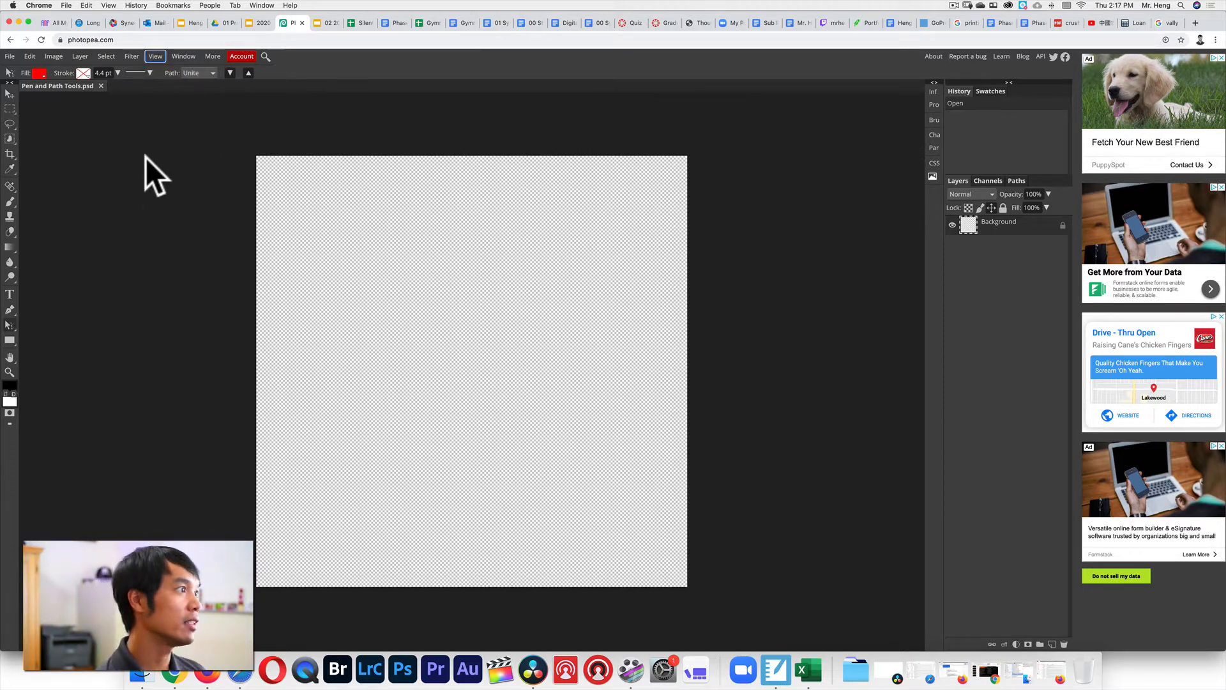
click(13, 324)
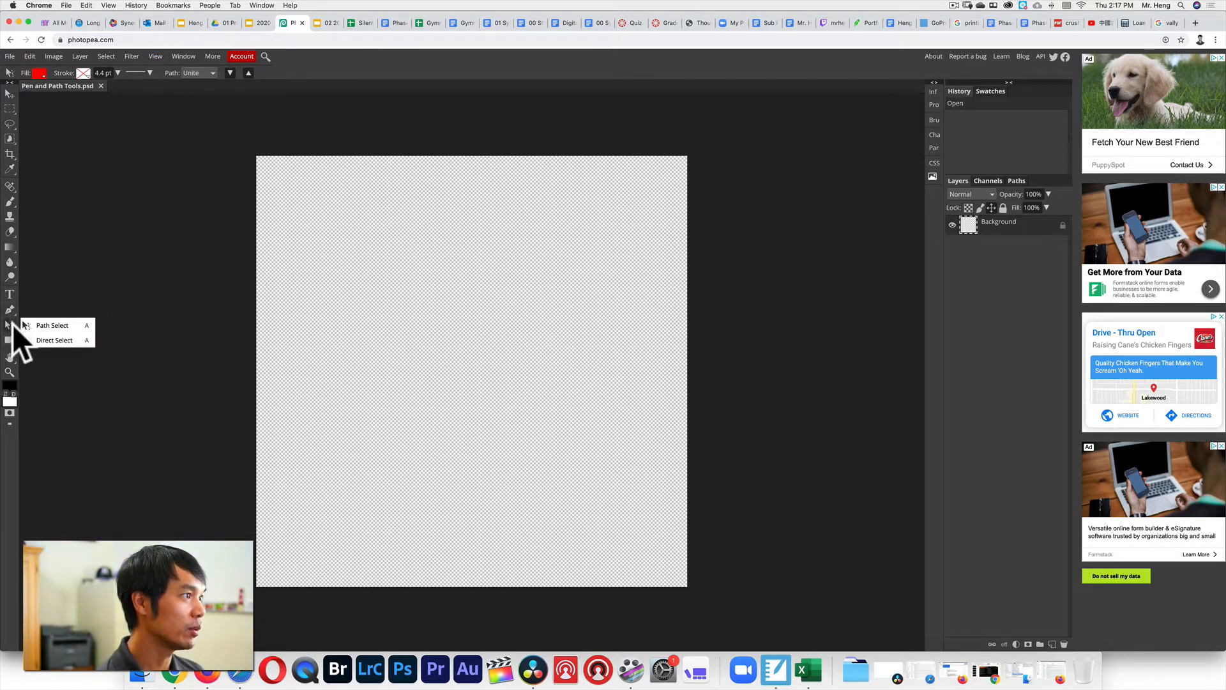
click(28, 302)
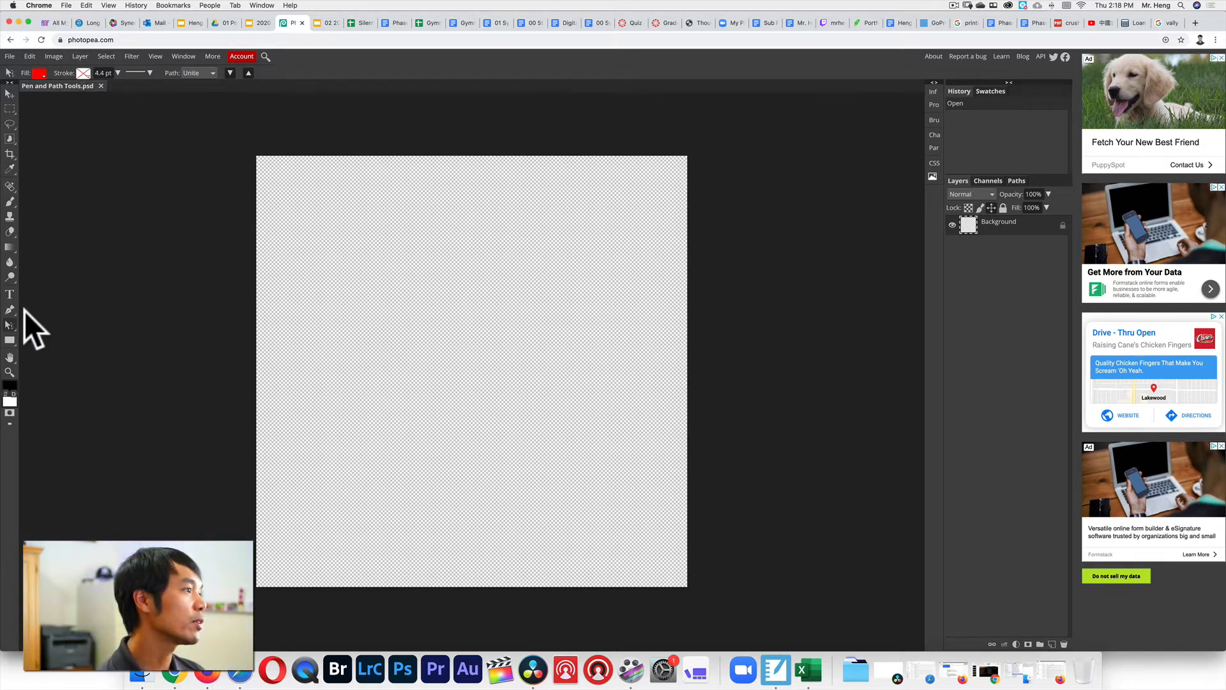
click(10, 340)
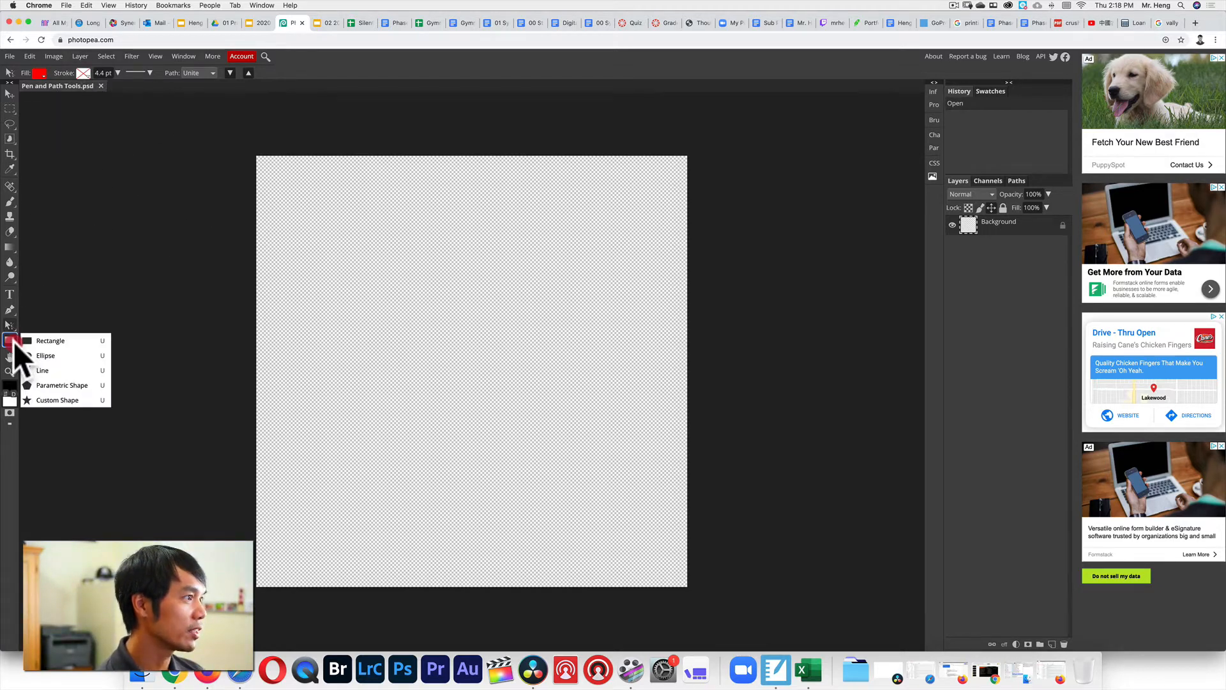
click(44, 354)
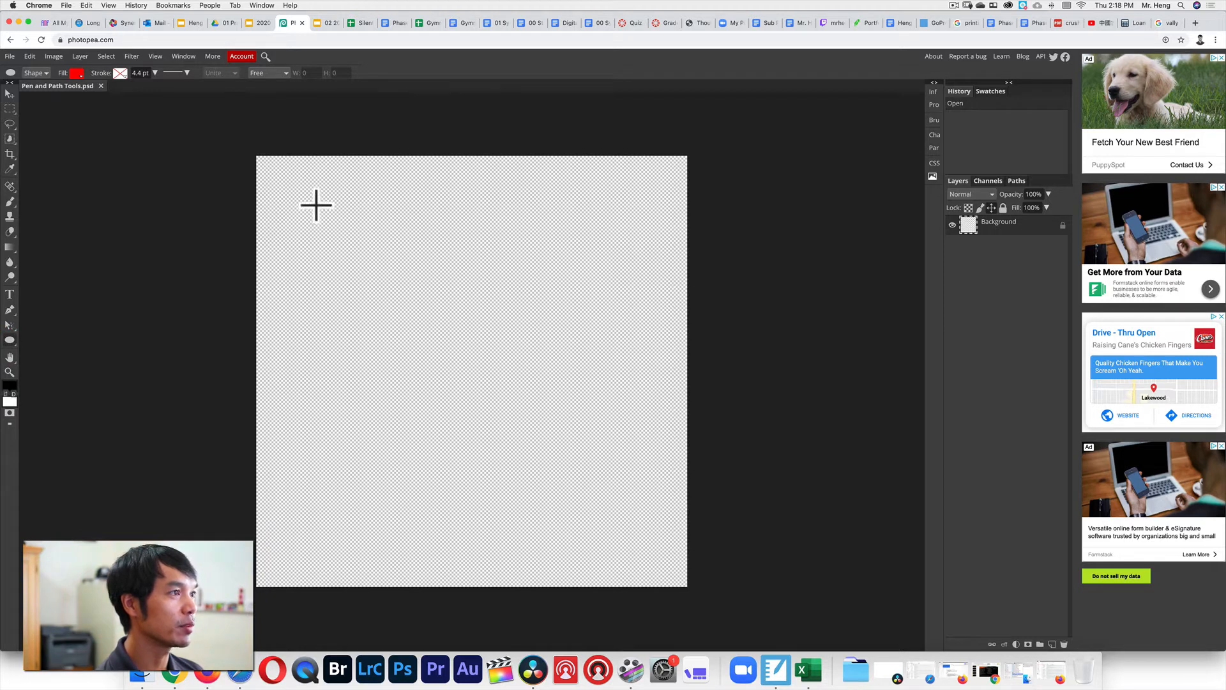
drag(316, 202, 659, 306)
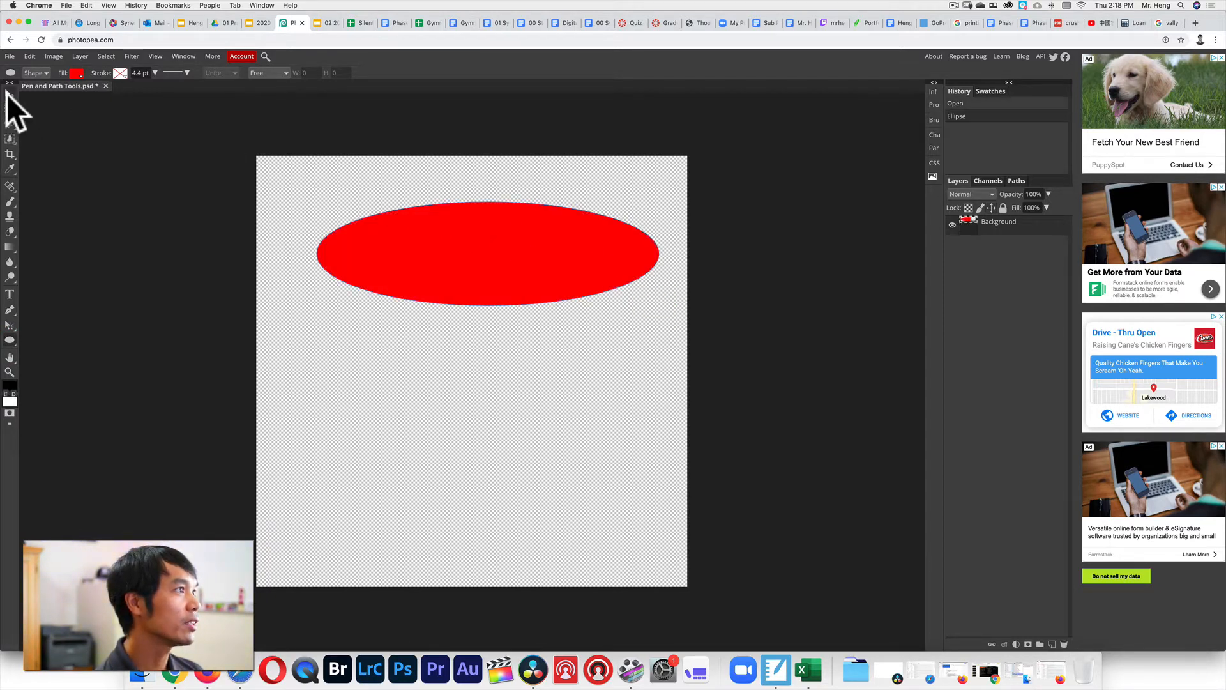
click(9, 93)
mouse_move(472, 240)
mouse_down()
mouse_move(445, 240)
mouse_move(464, 231)
mouse_up()
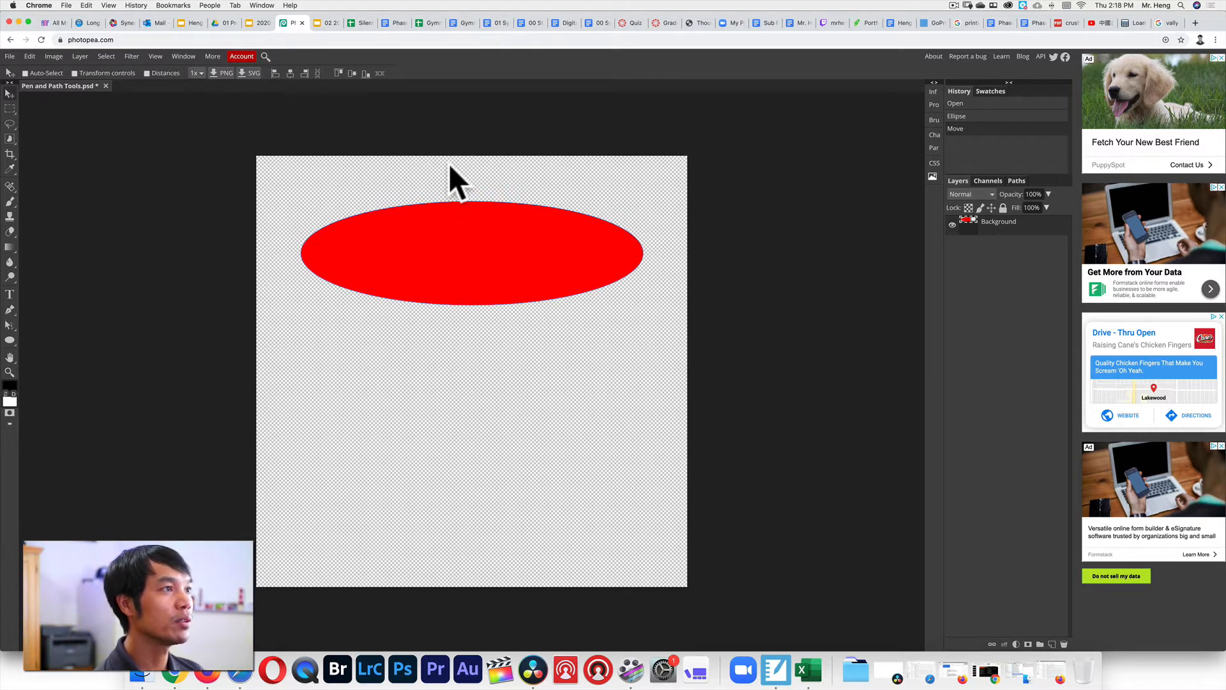
Give the ellipse a solid black outline stroke.
click(9, 341)
click(120, 73)
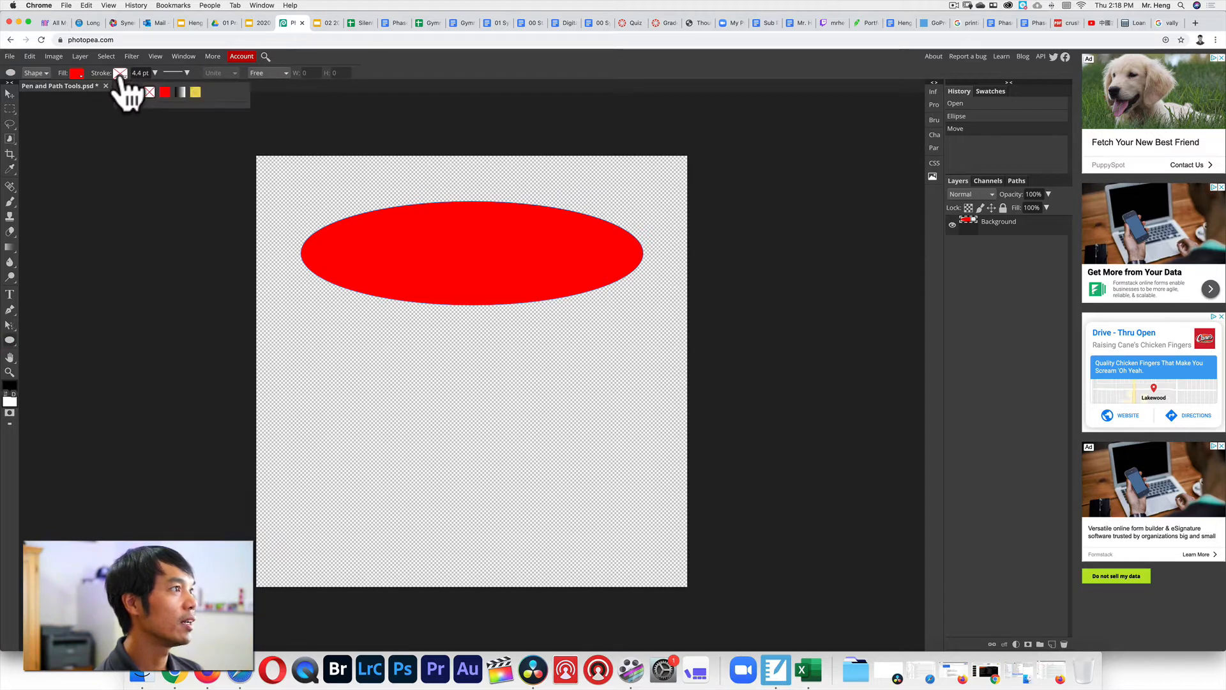
click(165, 92)
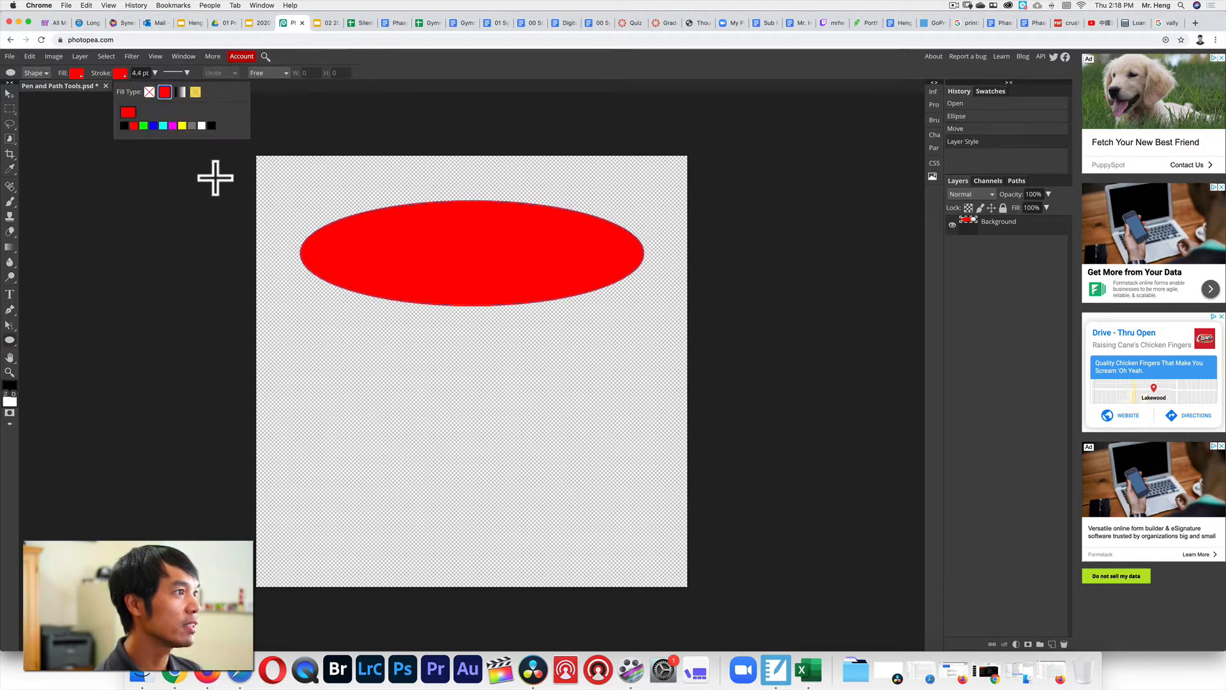
click(124, 125)
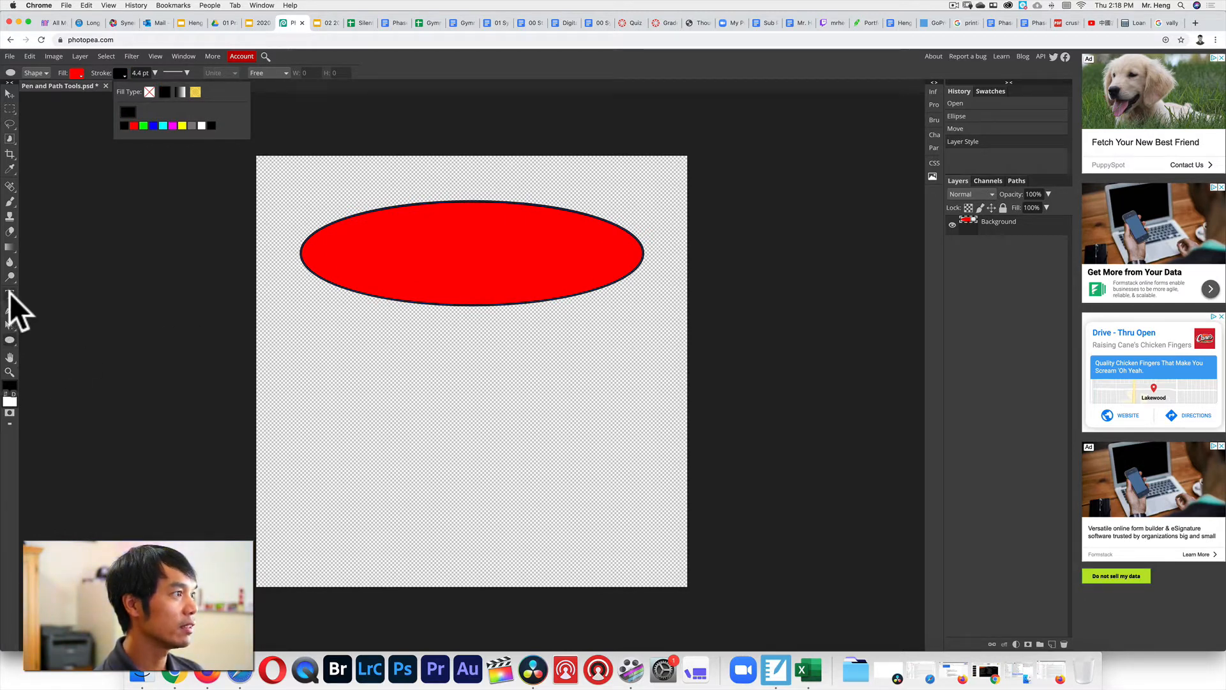
click(13, 324)
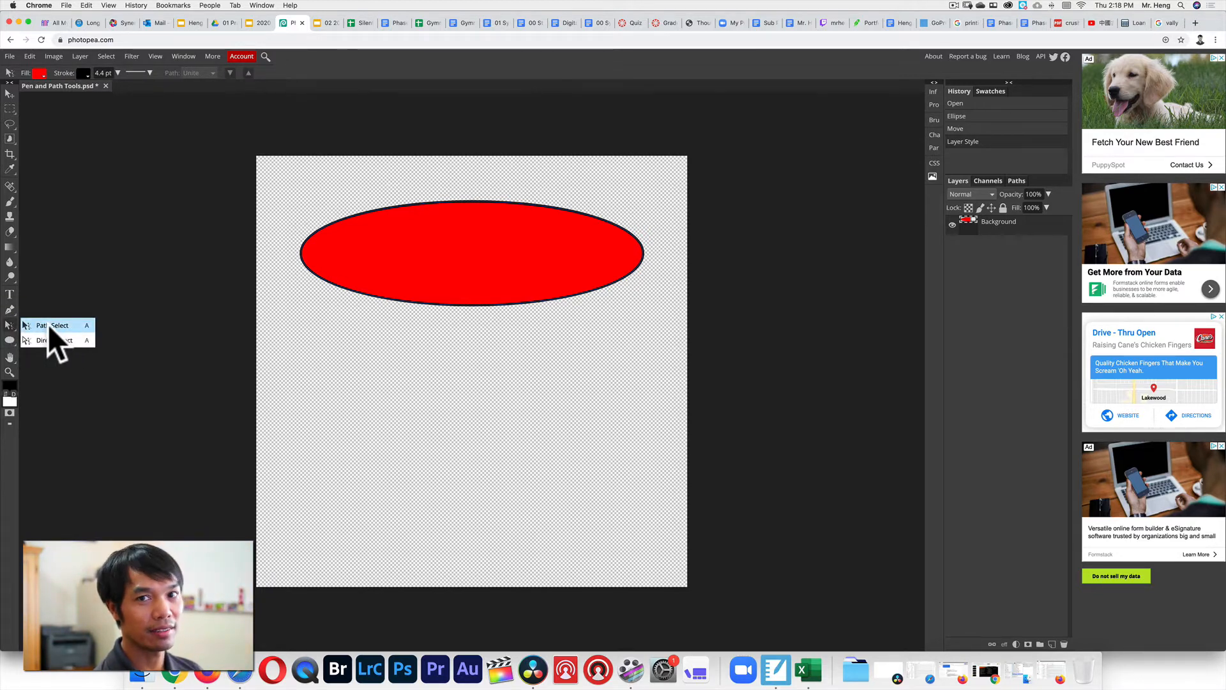
Select the ellipse path and type 'Hi, my name is' along its top edge.
click(48, 323)
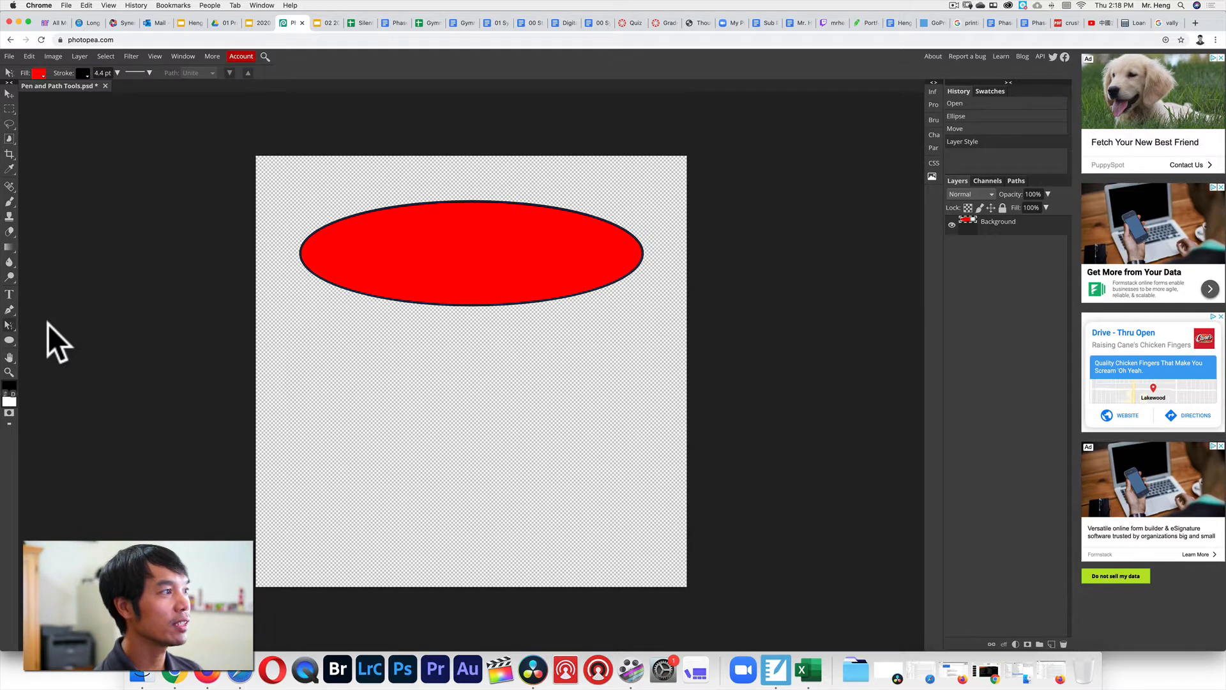
click(338, 219)
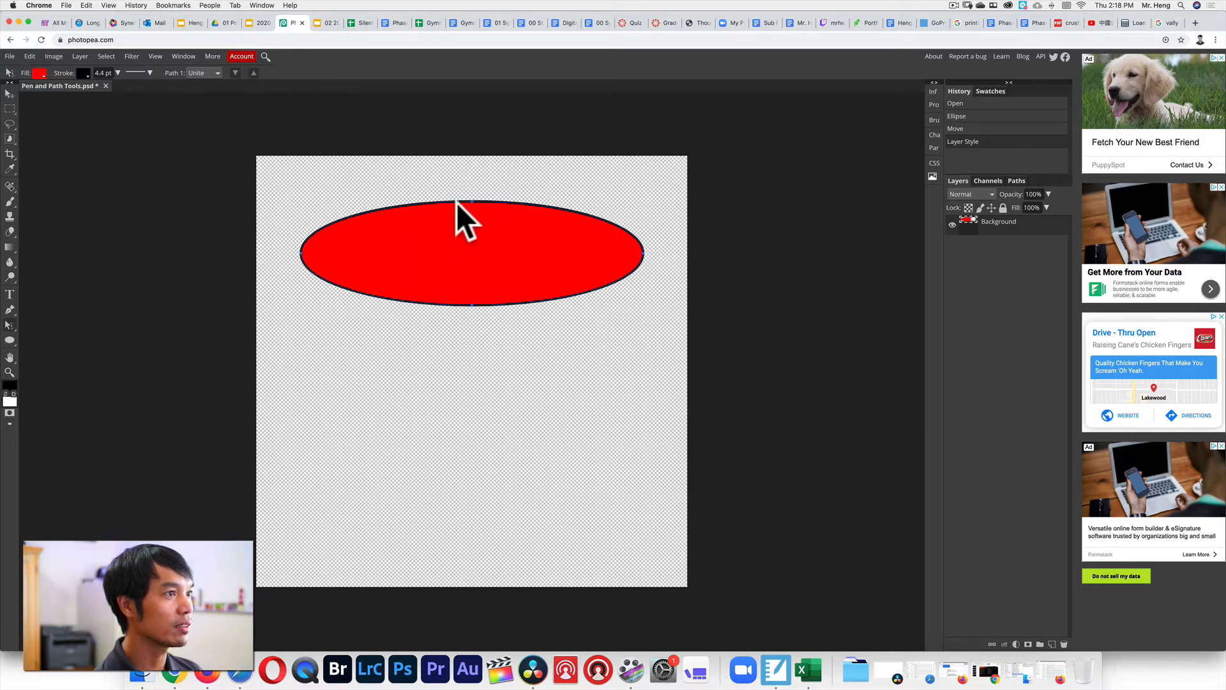
click(11, 292)
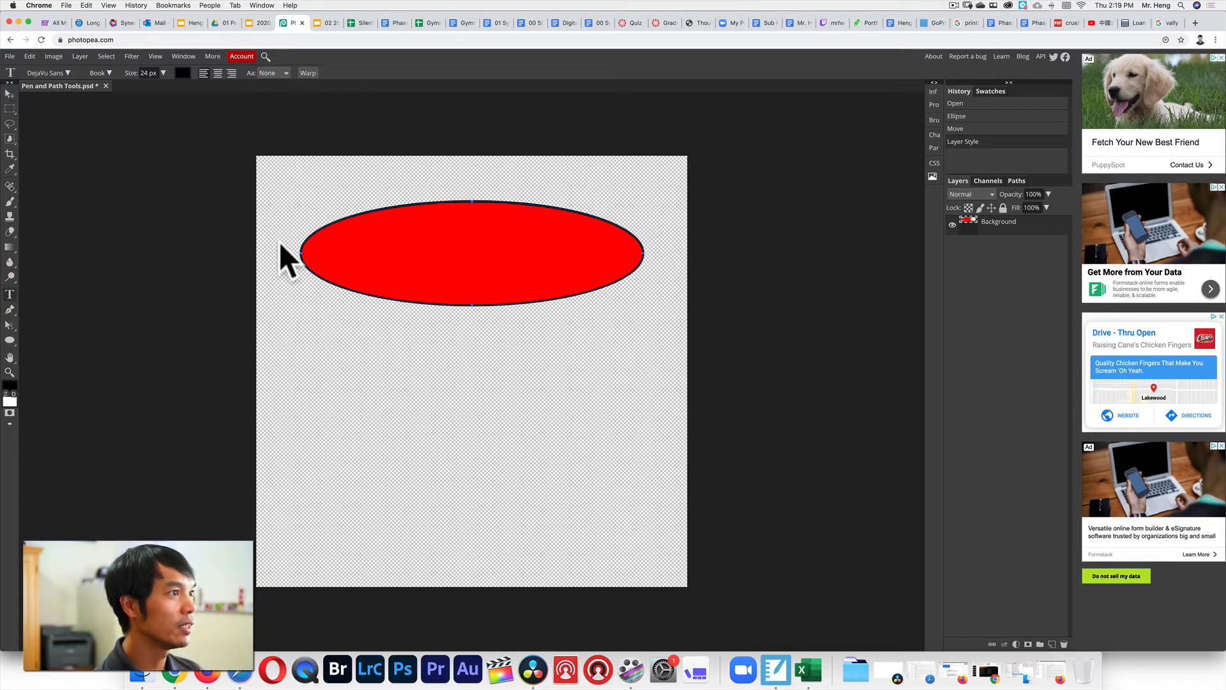
click(483, 200)
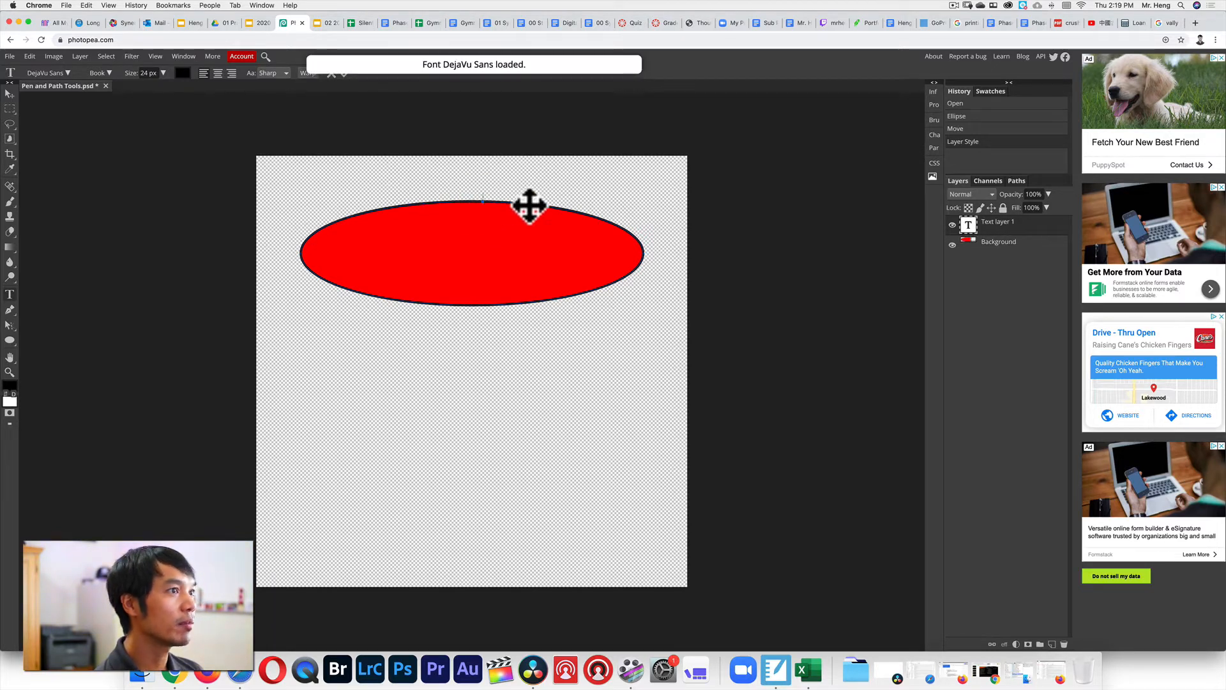
text(Hi)
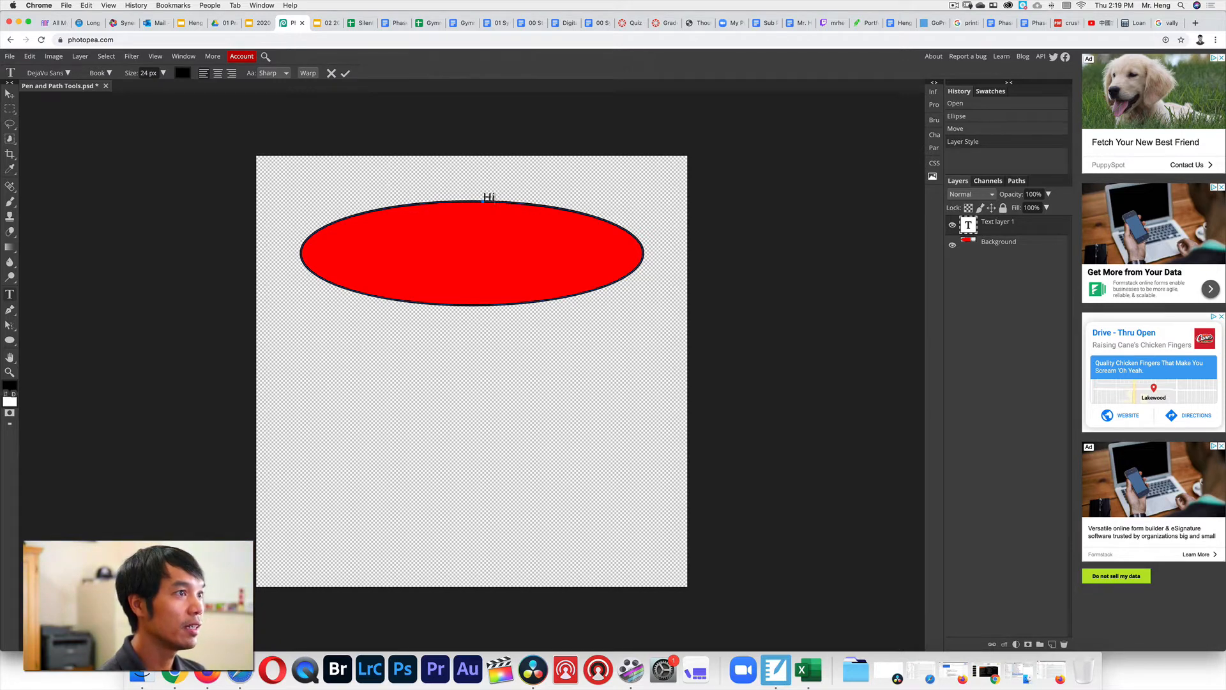
text(, my name is)
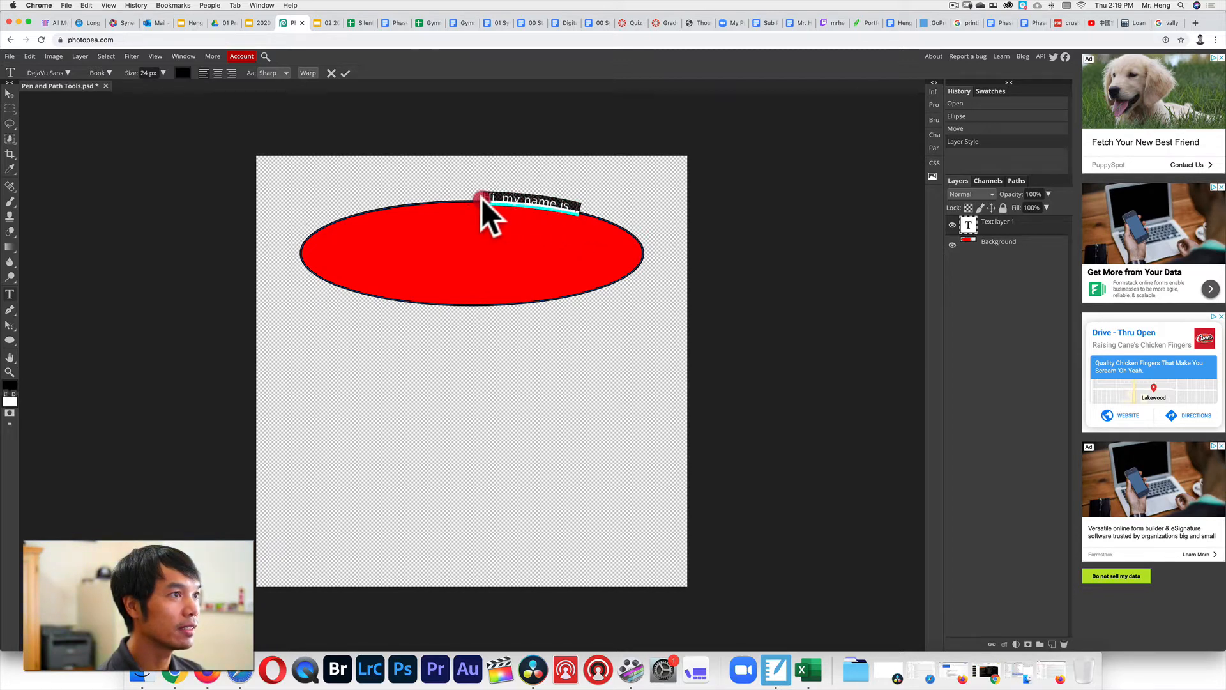
Enlarge the path text, review the font family and style lists, and commit it.
drag(131, 73, 143, 72)
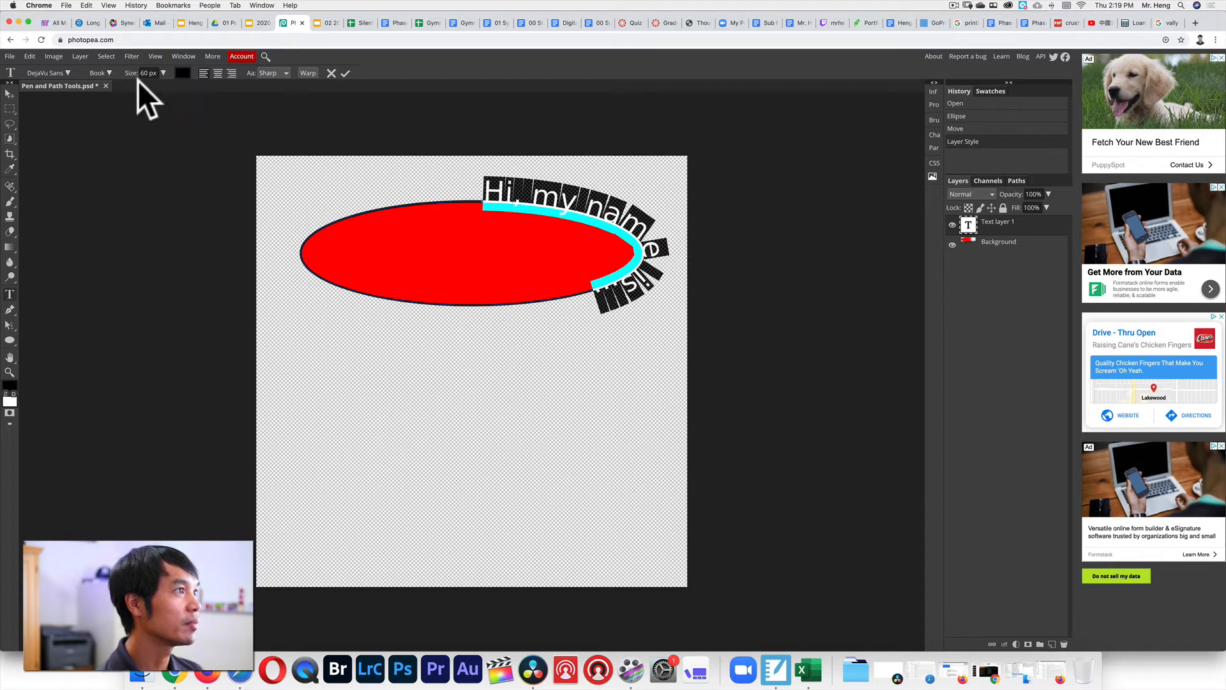
click(59, 73)
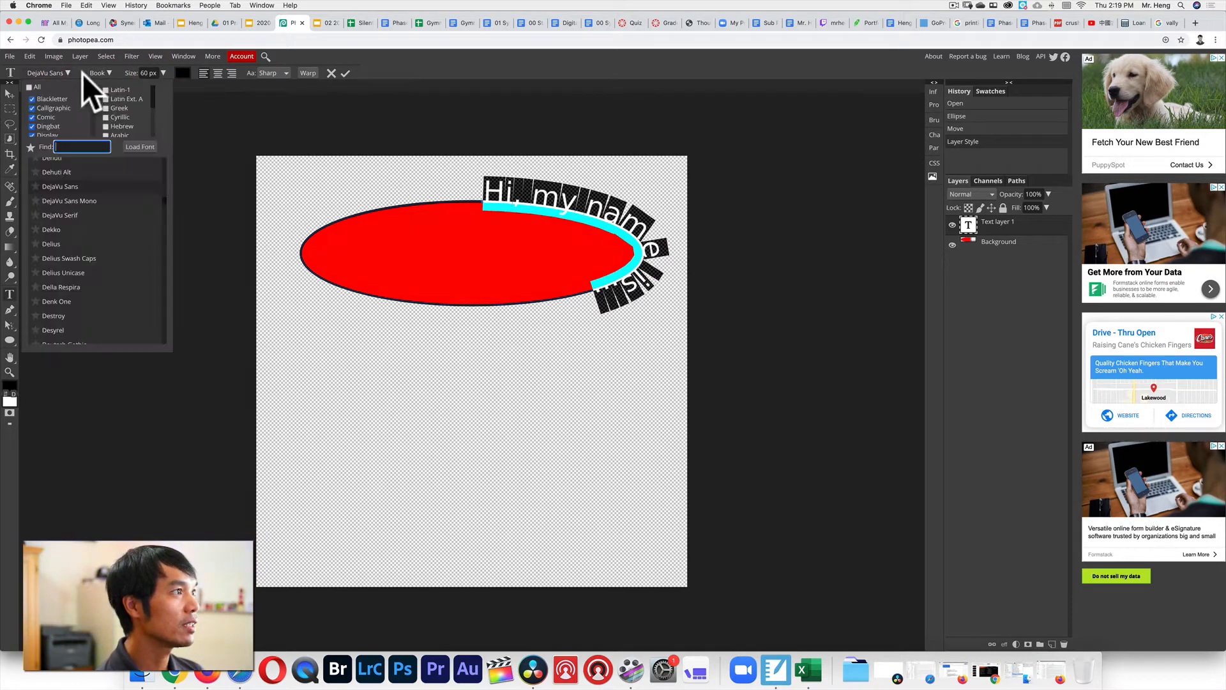
click(101, 70)
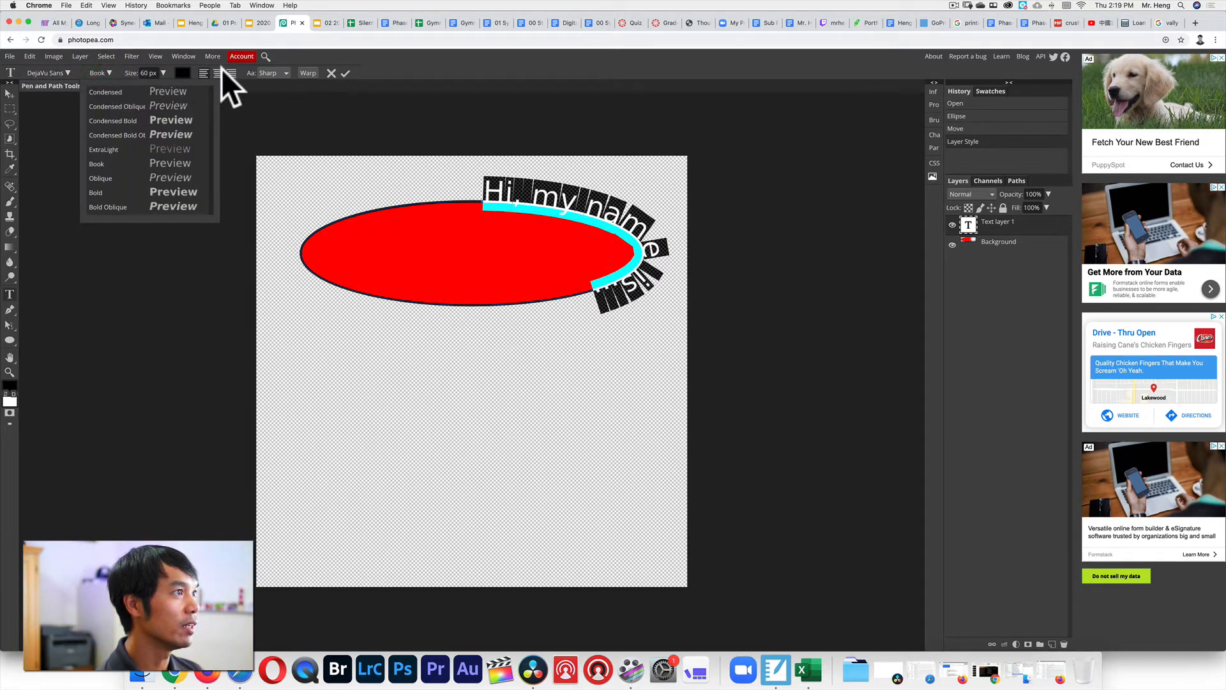
click(346, 73)
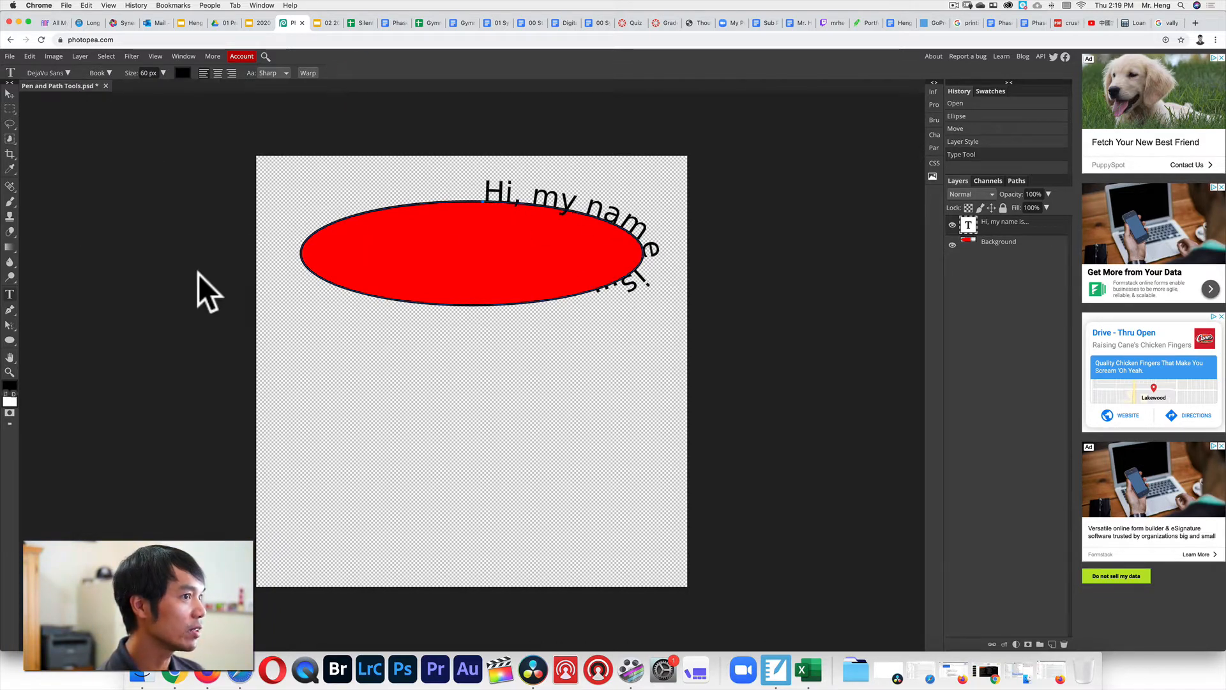
Slide the greeting text along the ellipse until centred on top, then switch to the Google Slides agenda.
click(9, 324)
click(39, 325)
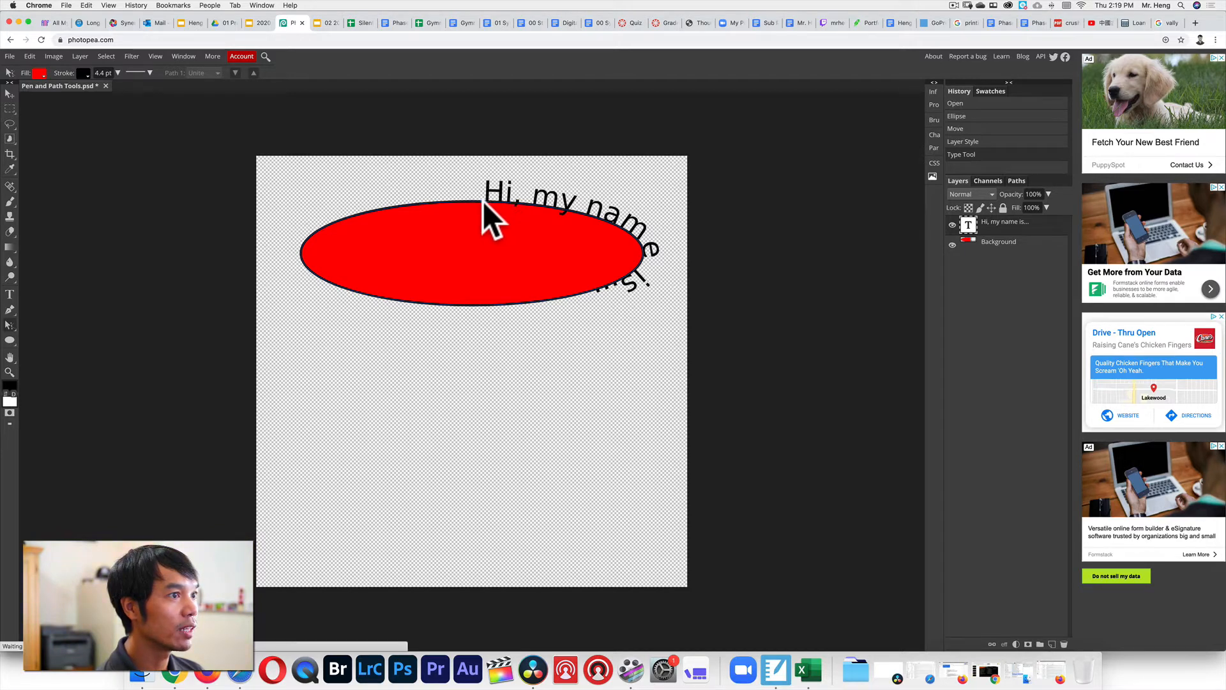
mouse_move(483, 201)
mouse_down()
mouse_move(473, 202)
mouse_move(600, 216)
mouse_move(635, 259)
mouse_move(593, 279)
mouse_move(396, 293)
mouse_move(366, 293)
mouse_move(366, 258)
mouse_move(351, 327)
mouse_move(460, 339)
mouse_move(596, 276)
mouse_move(612, 228)
mouse_move(497, 211)
mouse_move(619, 232)
mouse_move(660, 289)
mouse_move(571, 334)
mouse_move(368, 325)
mouse_move(386, 327)
mouse_move(276, 253)
mouse_move(389, 315)
mouse_move(565, 290)
mouse_move(566, 246)
mouse_move(542, 216)
mouse_move(378, 209)
mouse_move(458, 220)
mouse_up()
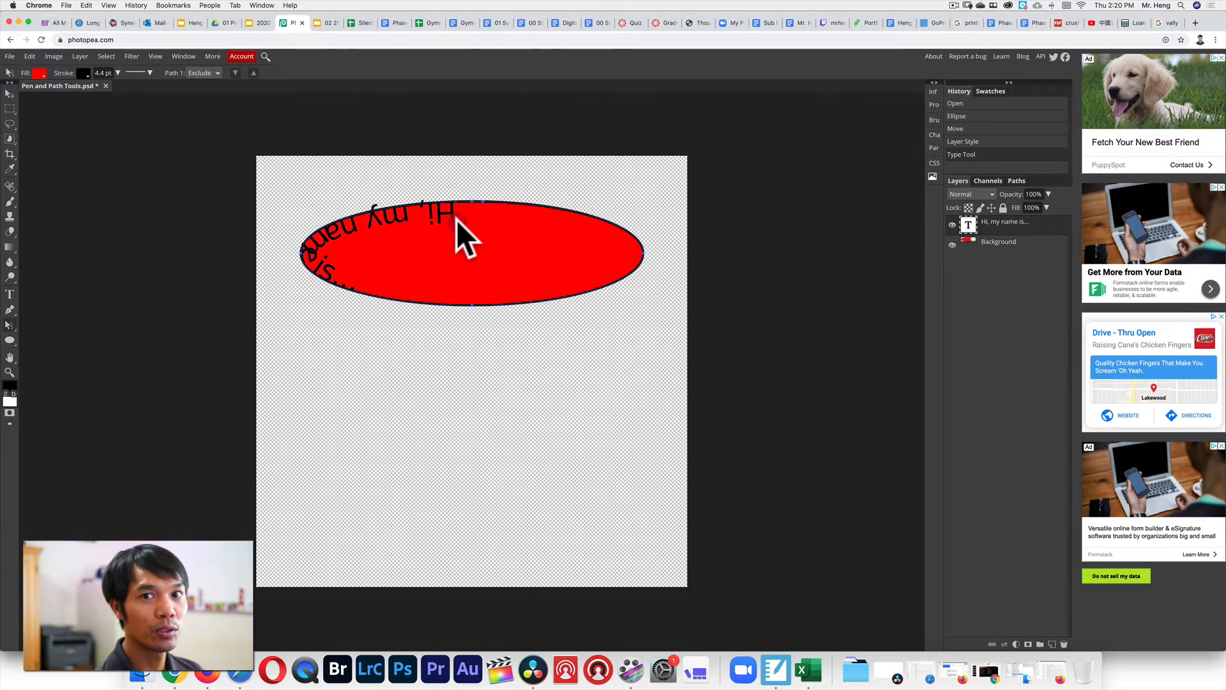
mouse_move(457, 219)
mouse_down()
mouse_move(534, 224)
mouse_move(393, 229)
mouse_move(286, 259)
mouse_move(455, 325)
mouse_move(472, 311)
mouse_move(411, 318)
mouse_move(504, 297)
mouse_move(499, 311)
mouse_move(445, 309)
mouse_move(319, 283)
mouse_move(539, 281)
mouse_move(569, 251)
mouse_move(572, 220)
mouse_up()
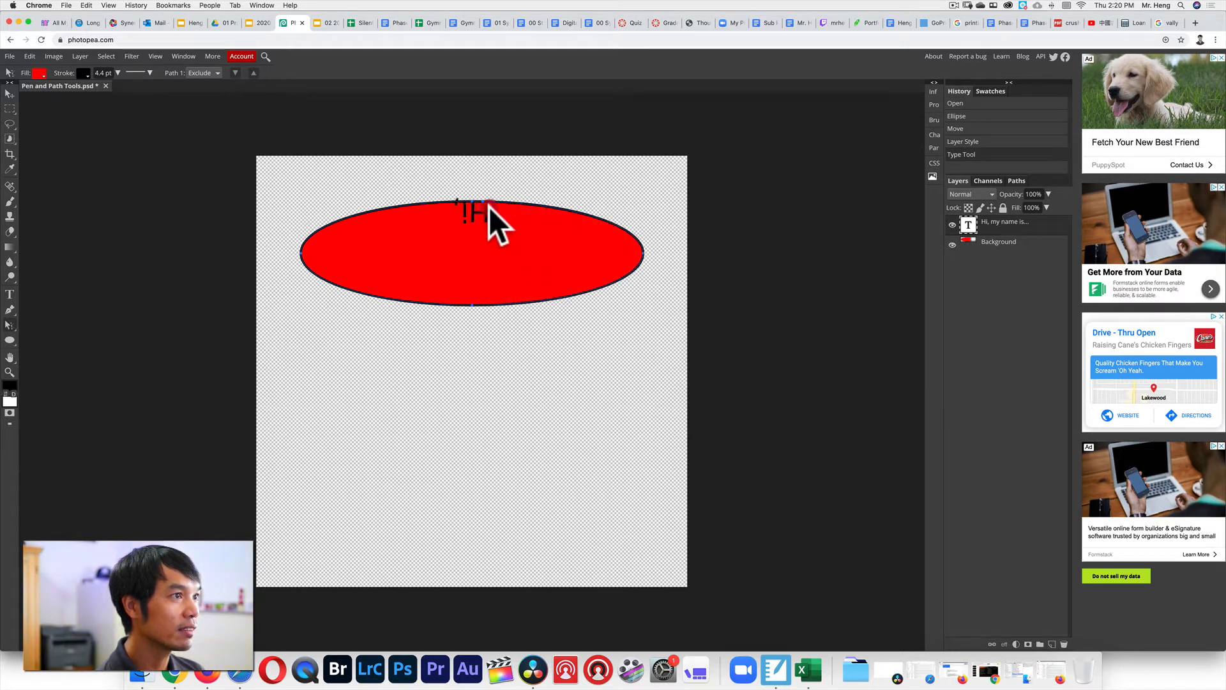
drag(489, 207, 340, 293)
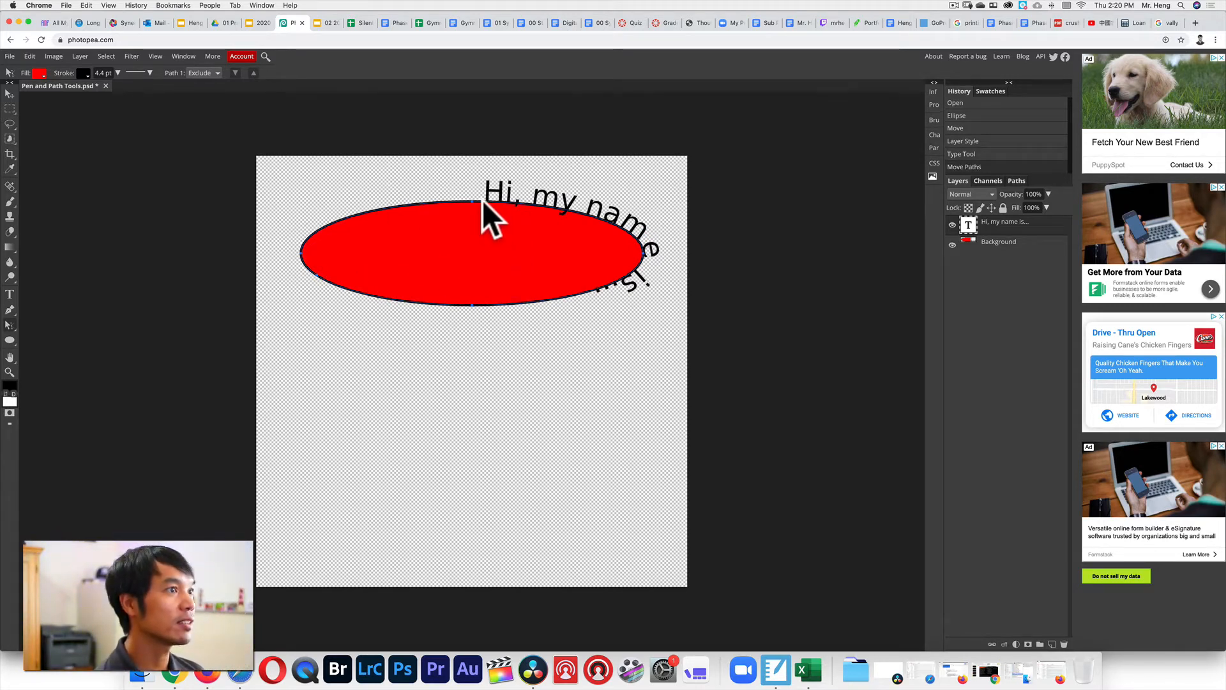
drag(481, 200, 355, 203)
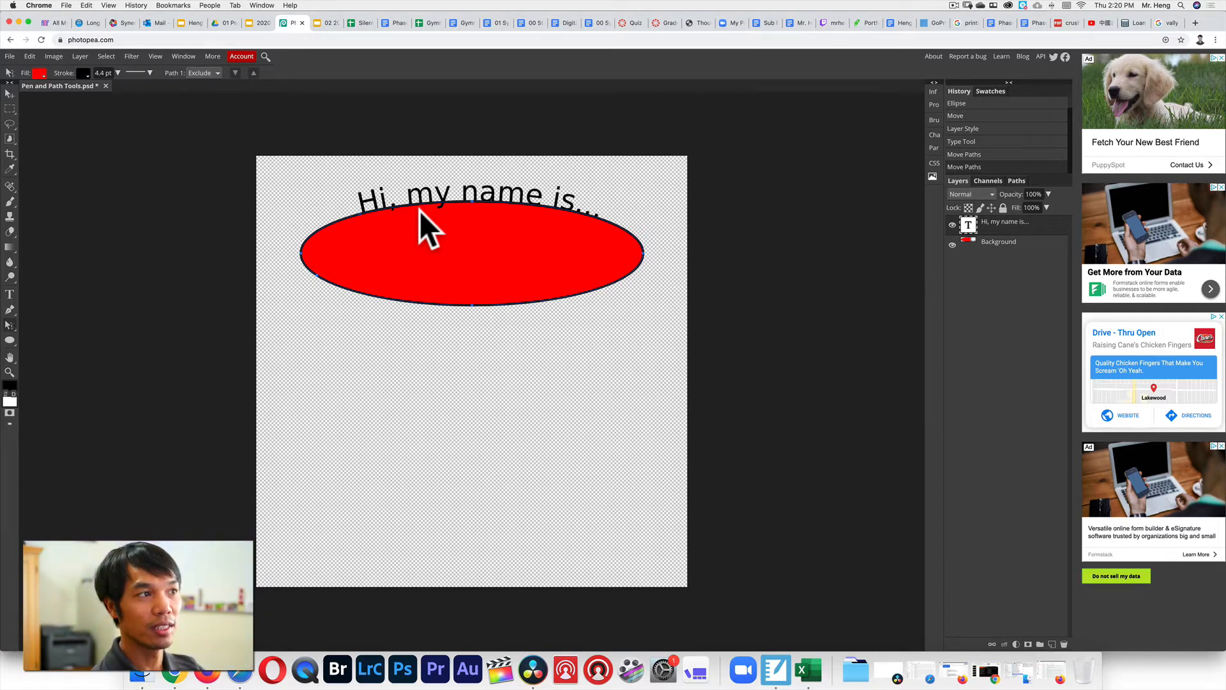
click(261, 21)
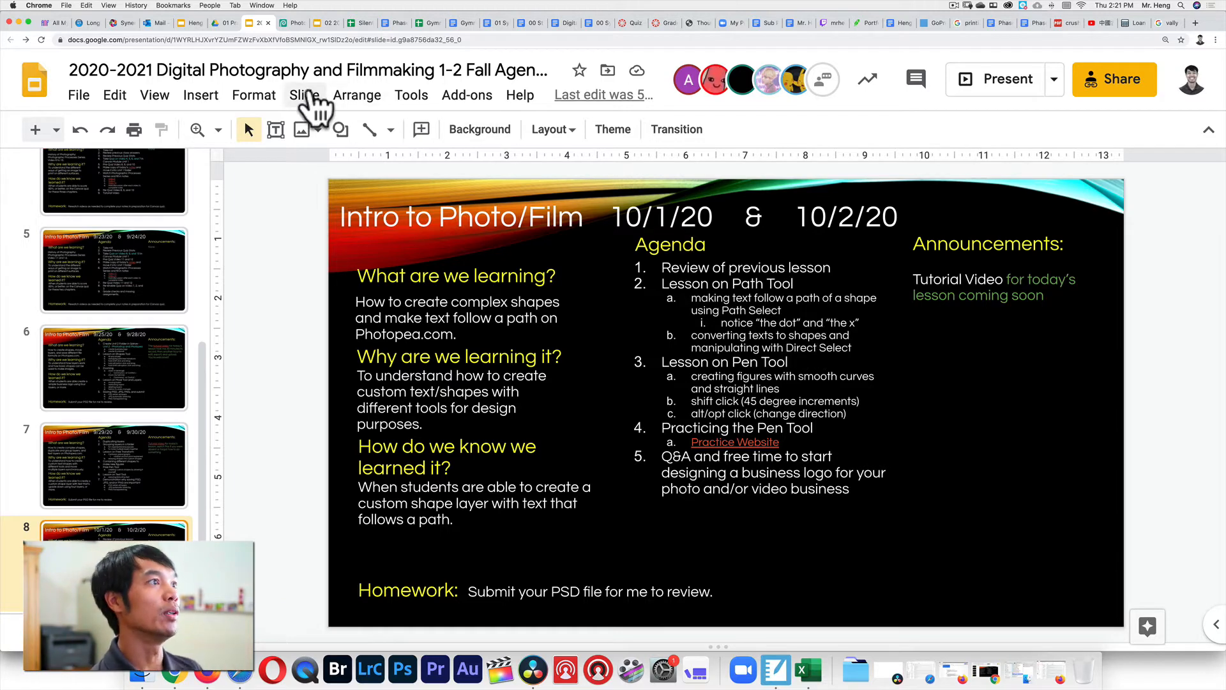
Back in Photopea, type a username as a new text layer below the ellipse and select it.
click(290, 20)
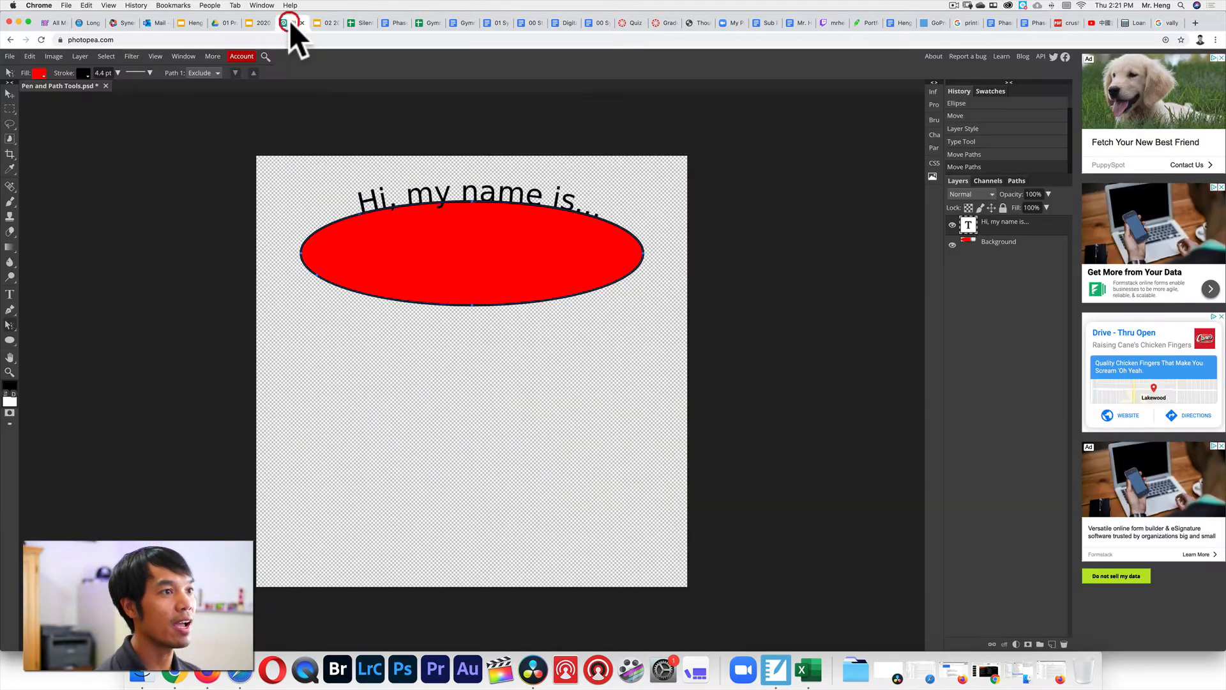
click(10, 295)
click(369, 390)
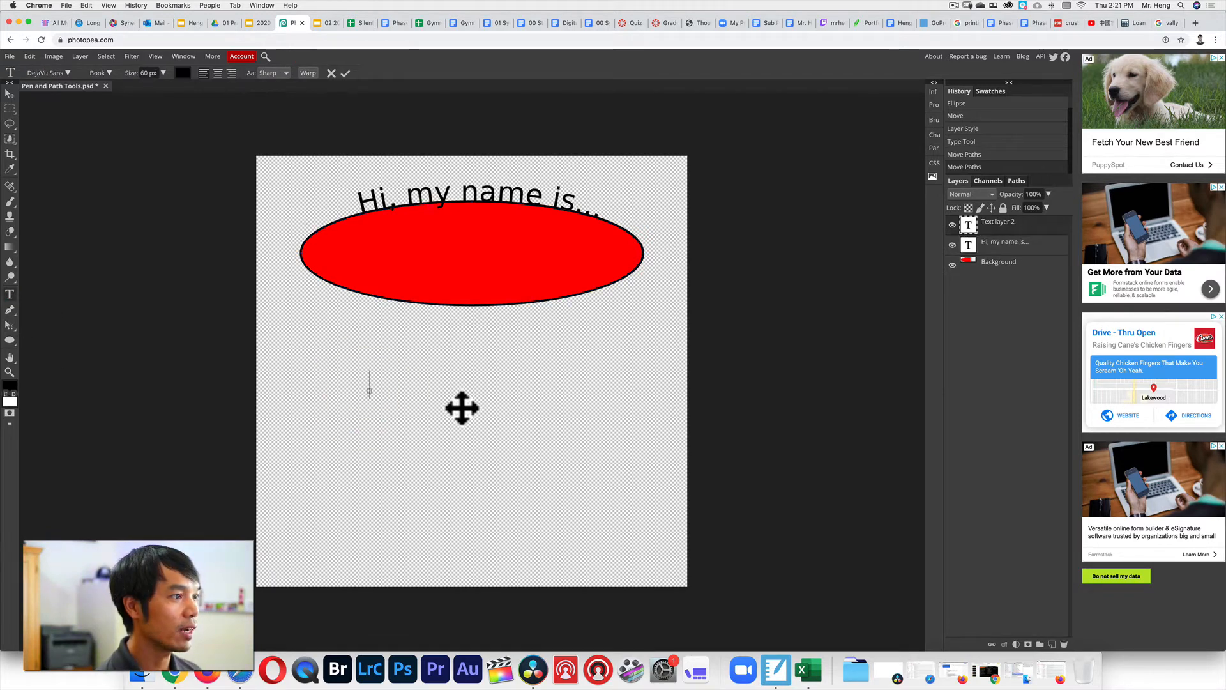
text(MrHe)
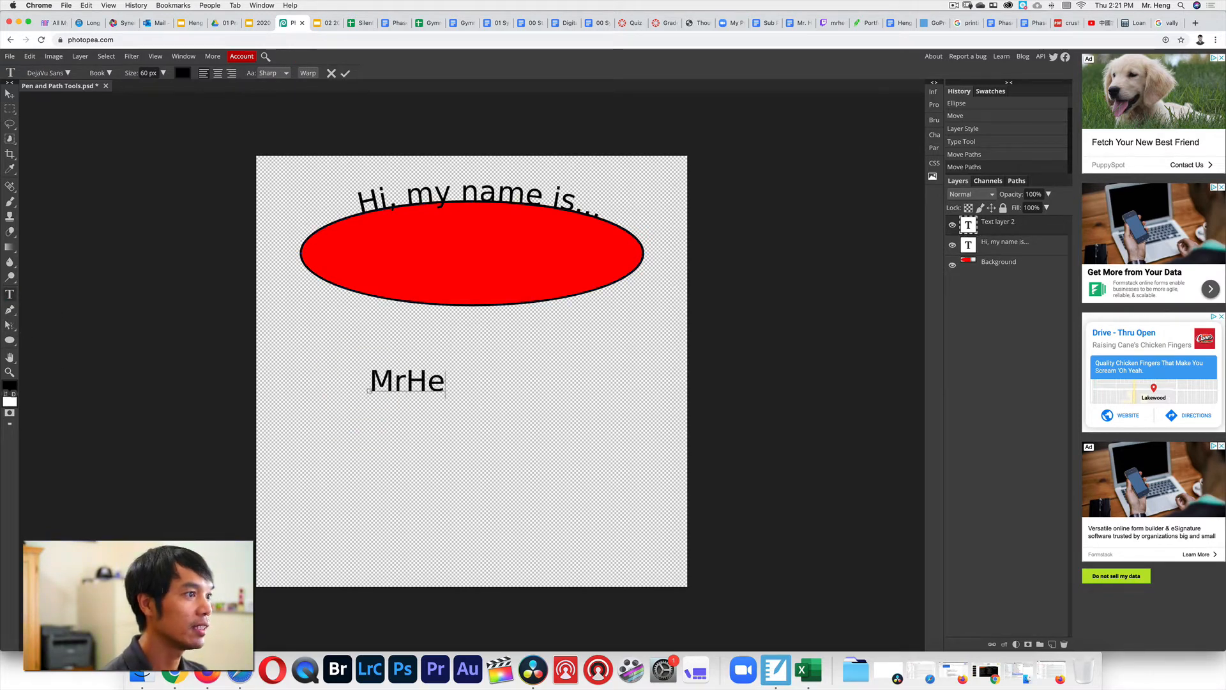
text(ng562)
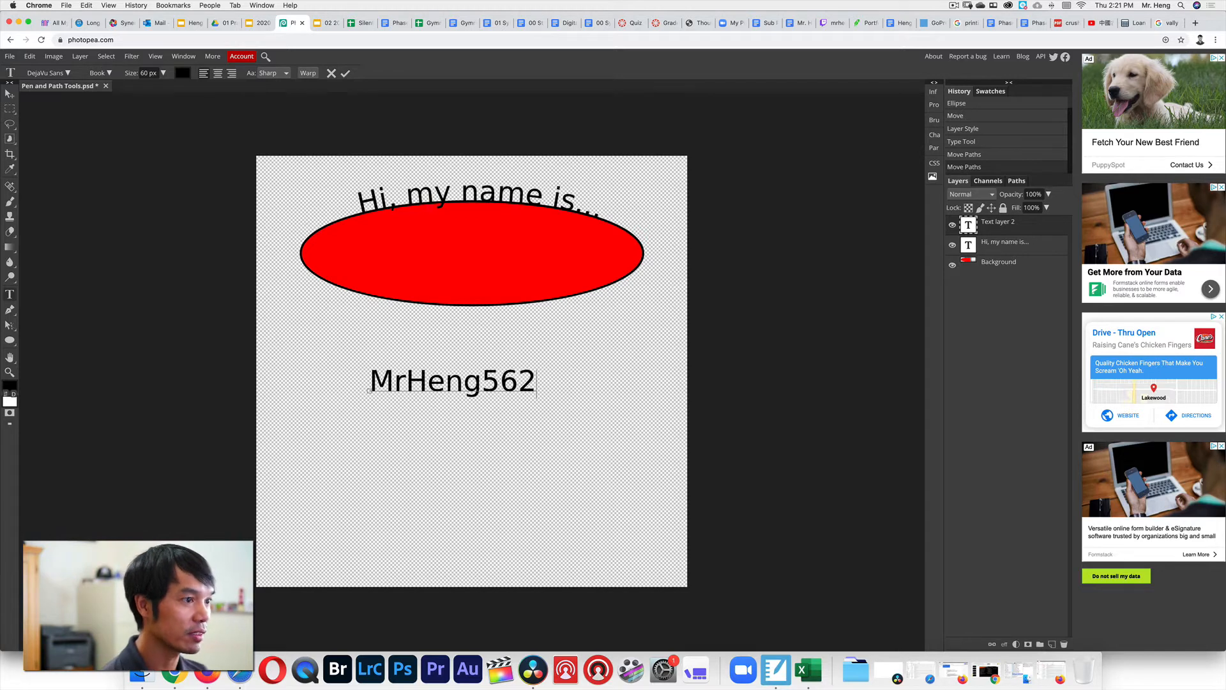
drag(535, 381, 345, 385)
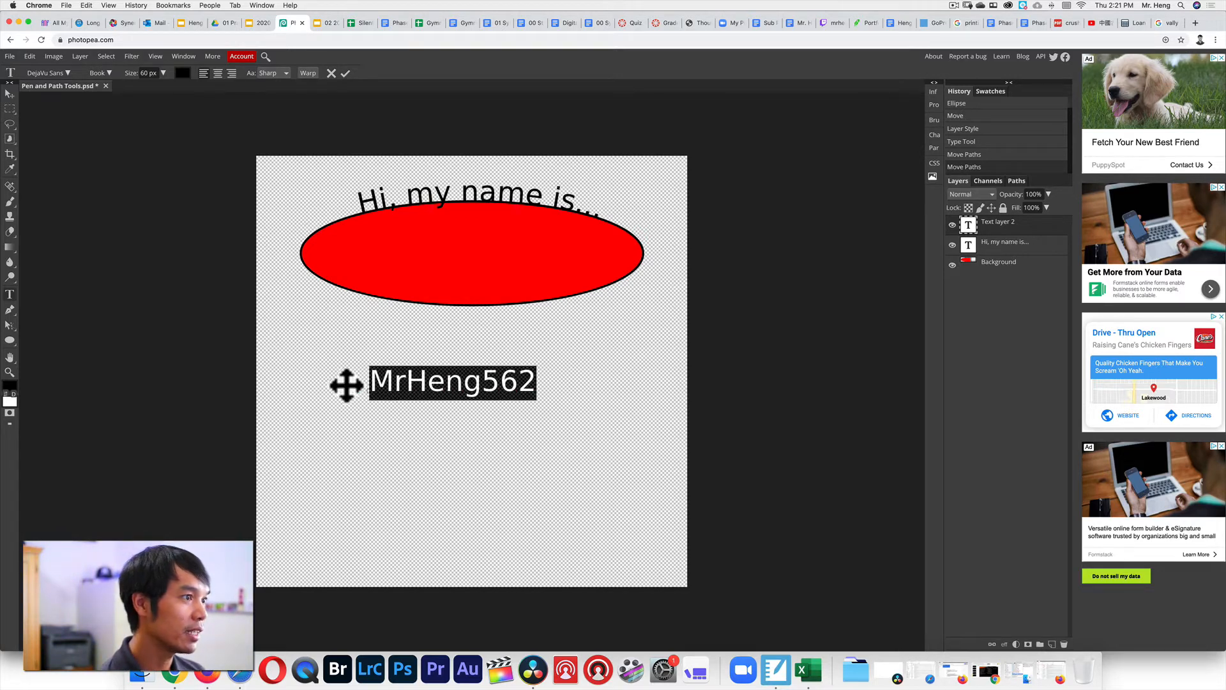
Set the name text to Black Han Sans at 140 px, centre-aligned, and commit it.
click(65, 71)
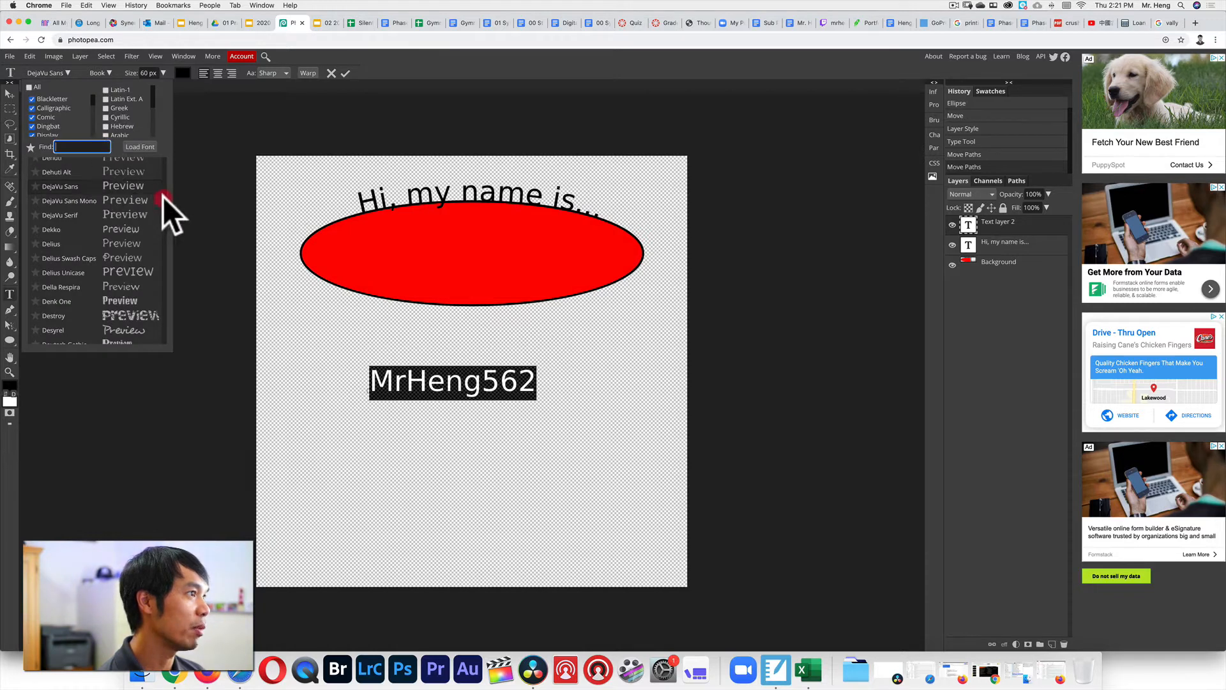
drag(162, 197, 163, 190)
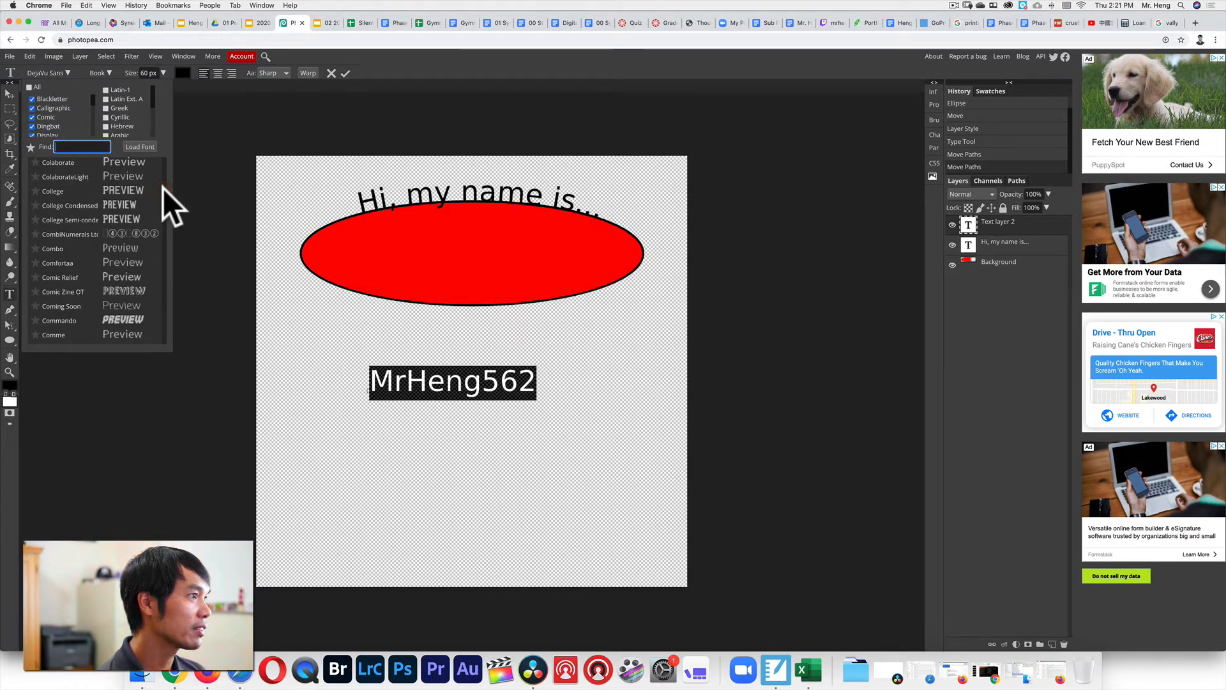
drag(163, 187, 163, 186)
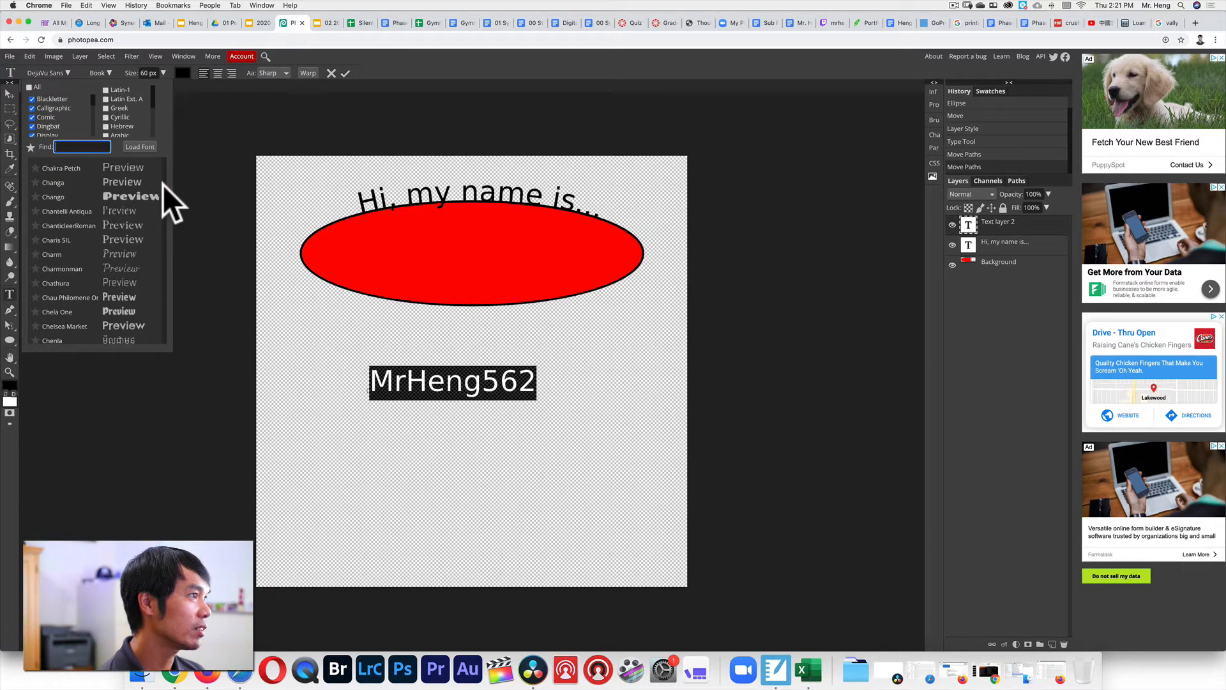
drag(164, 187, 164, 176)
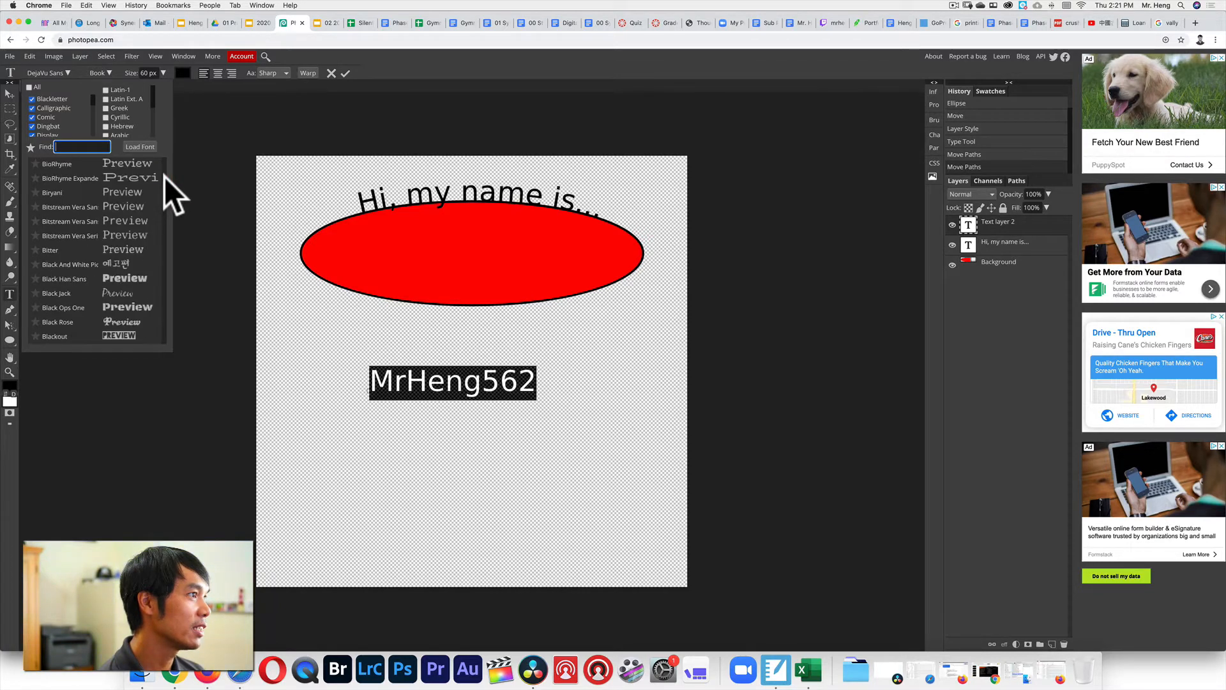
click(108, 278)
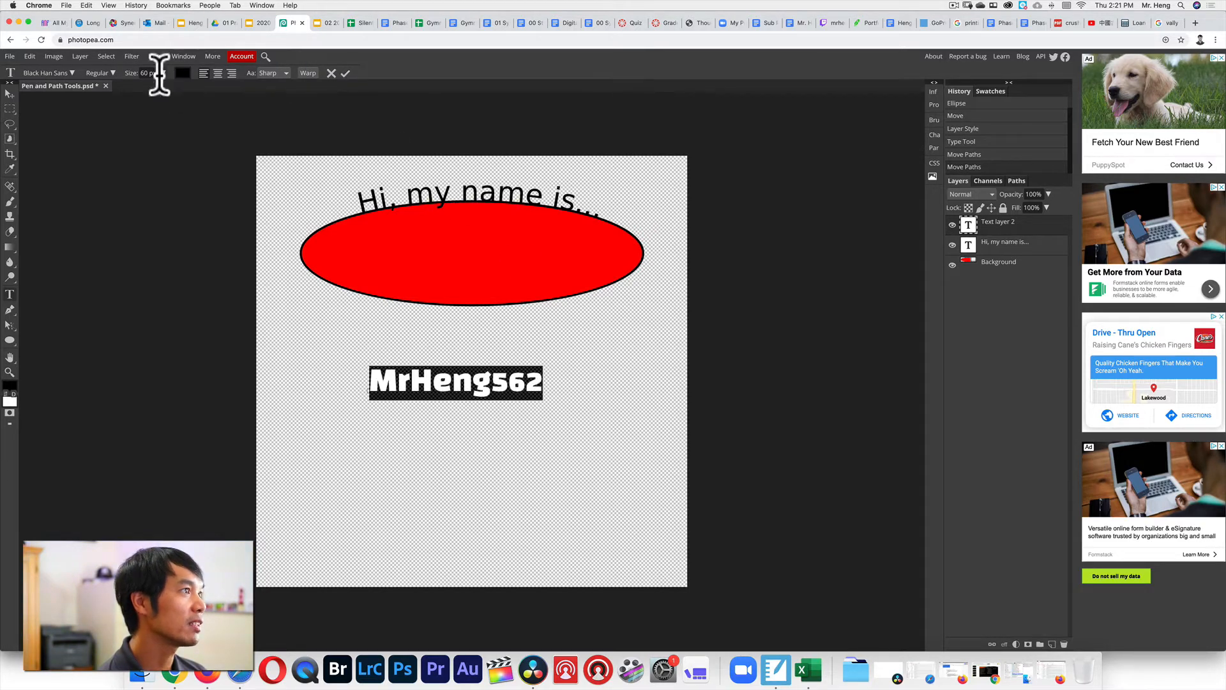
drag(128, 74, 161, 74)
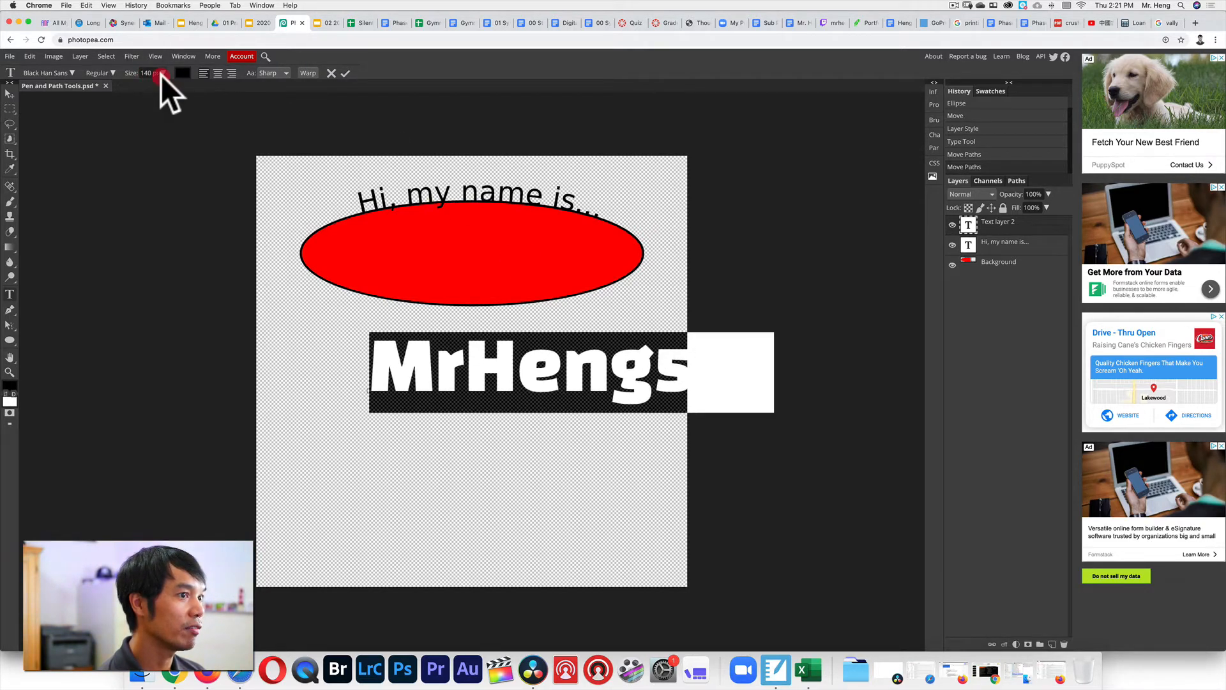
click(217, 73)
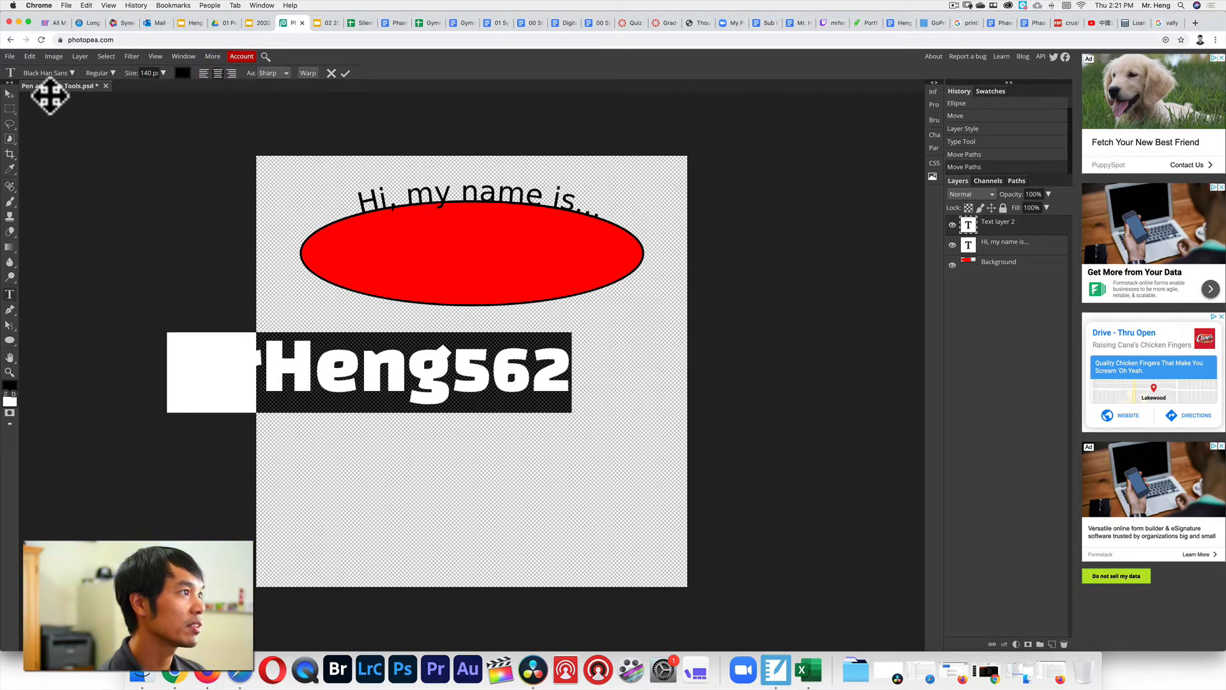
click(11, 95)
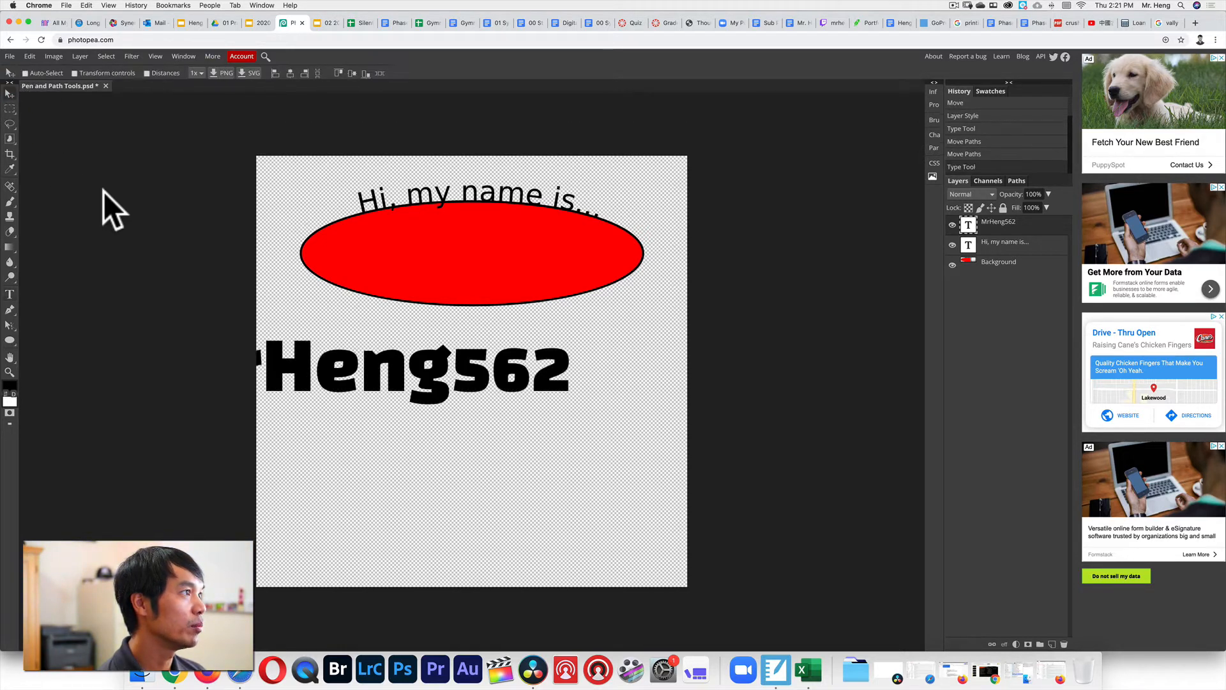
Move the name text fully onto the canvas and convert its layer to a shape.
drag(436, 368, 508, 377)
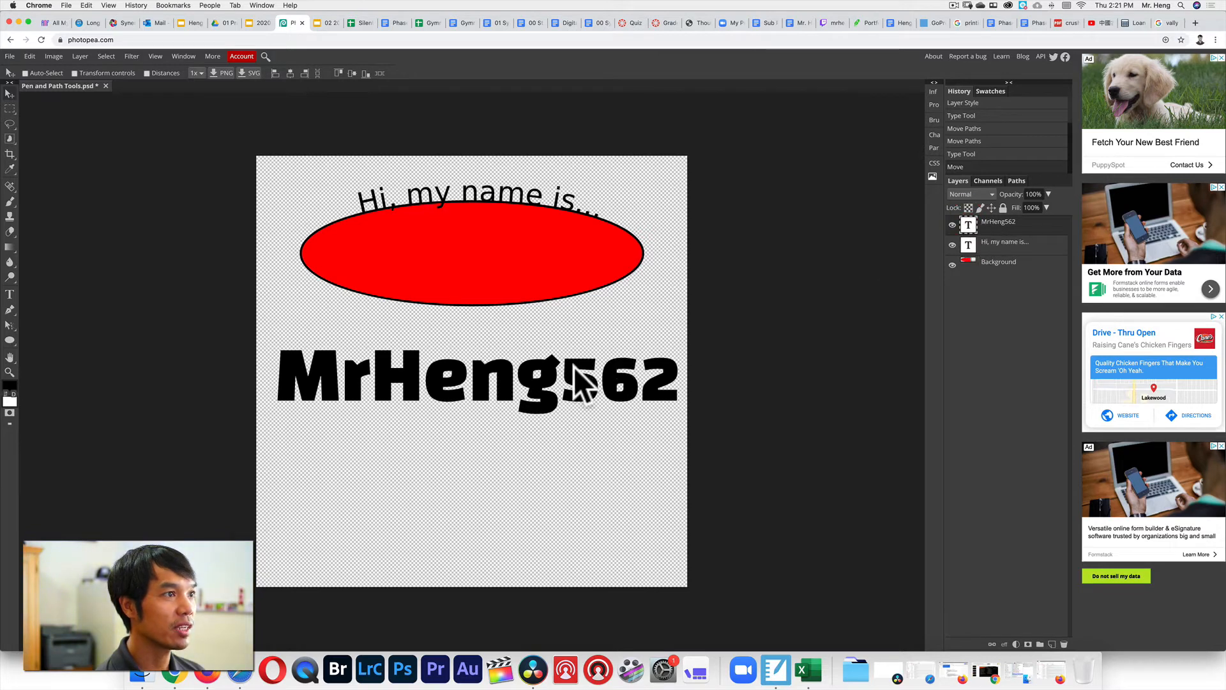
right_click(994, 225)
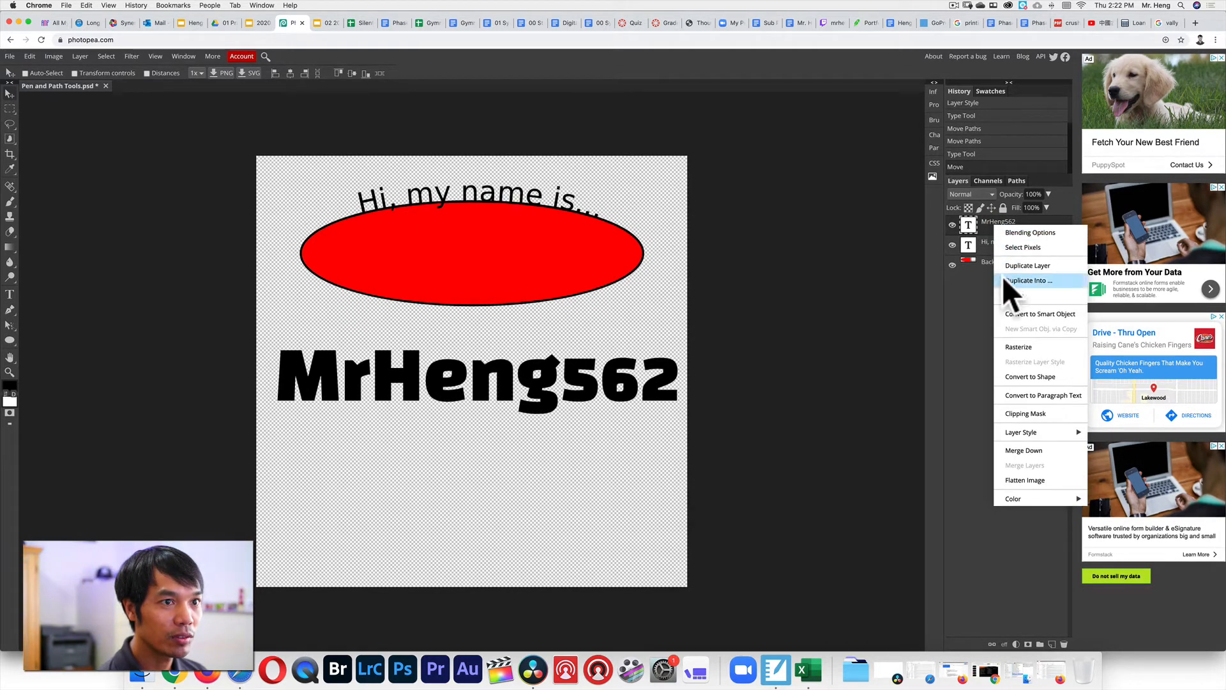
click(1039, 380)
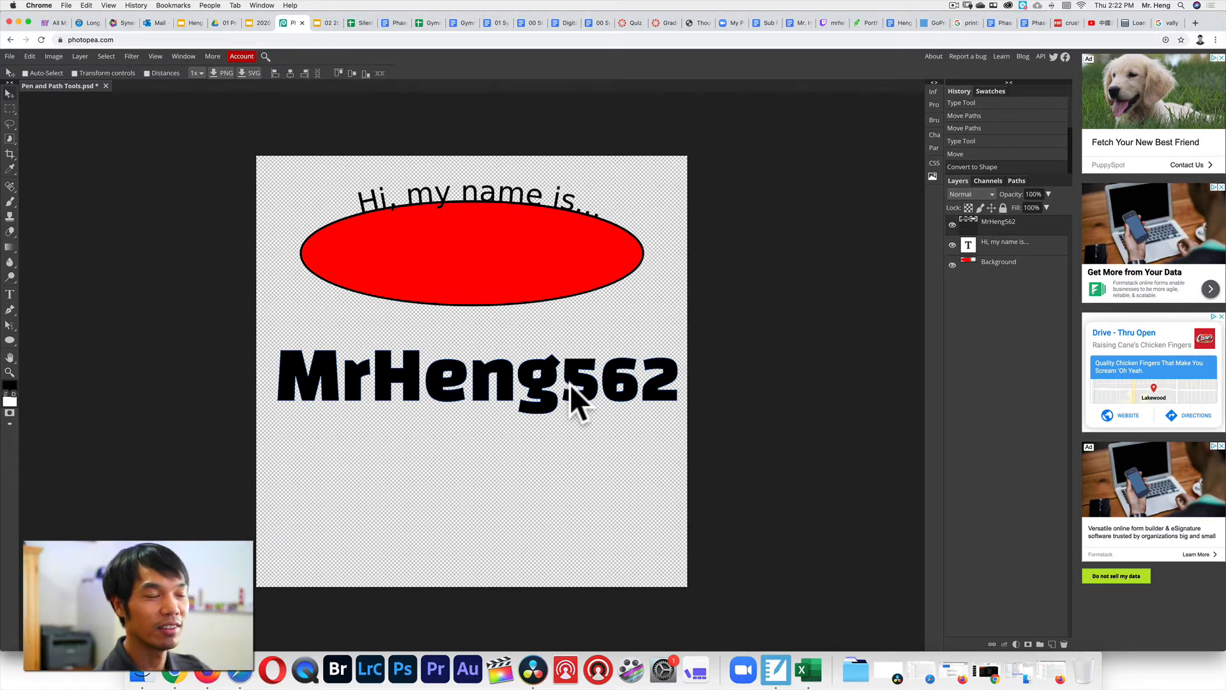
right_click(12, 325)
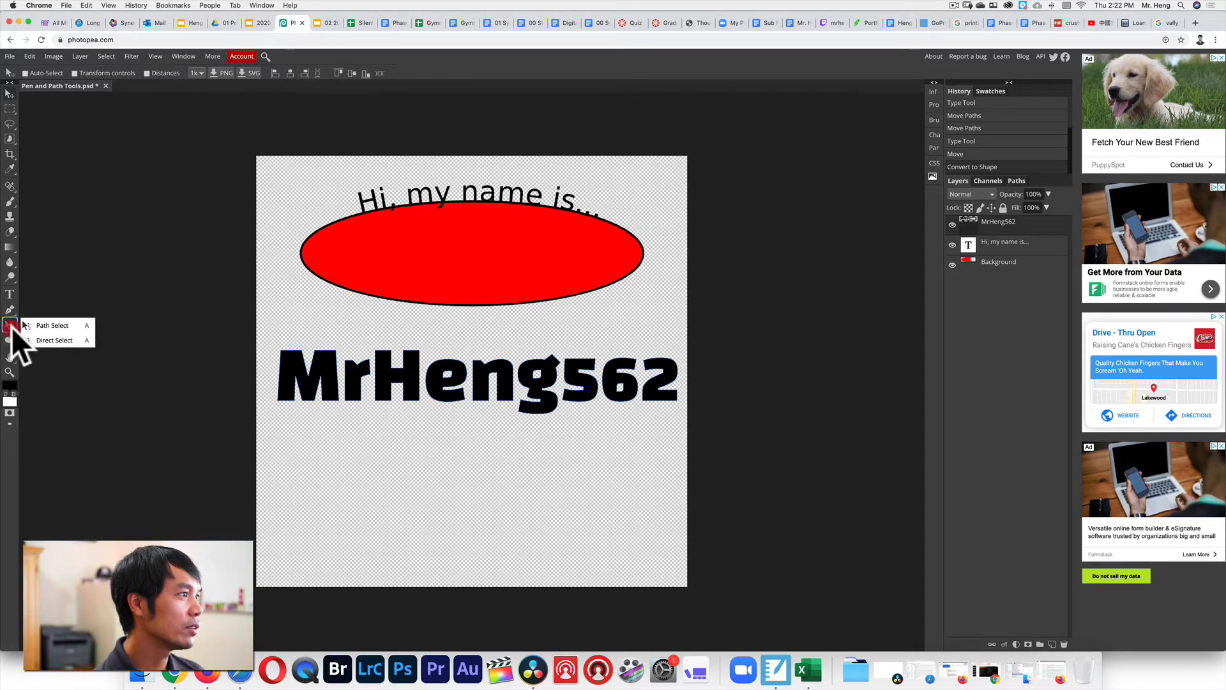
Drag individual anchors, stretching the r's stem downward and pulling the 5's top into a spike.
click(55, 339)
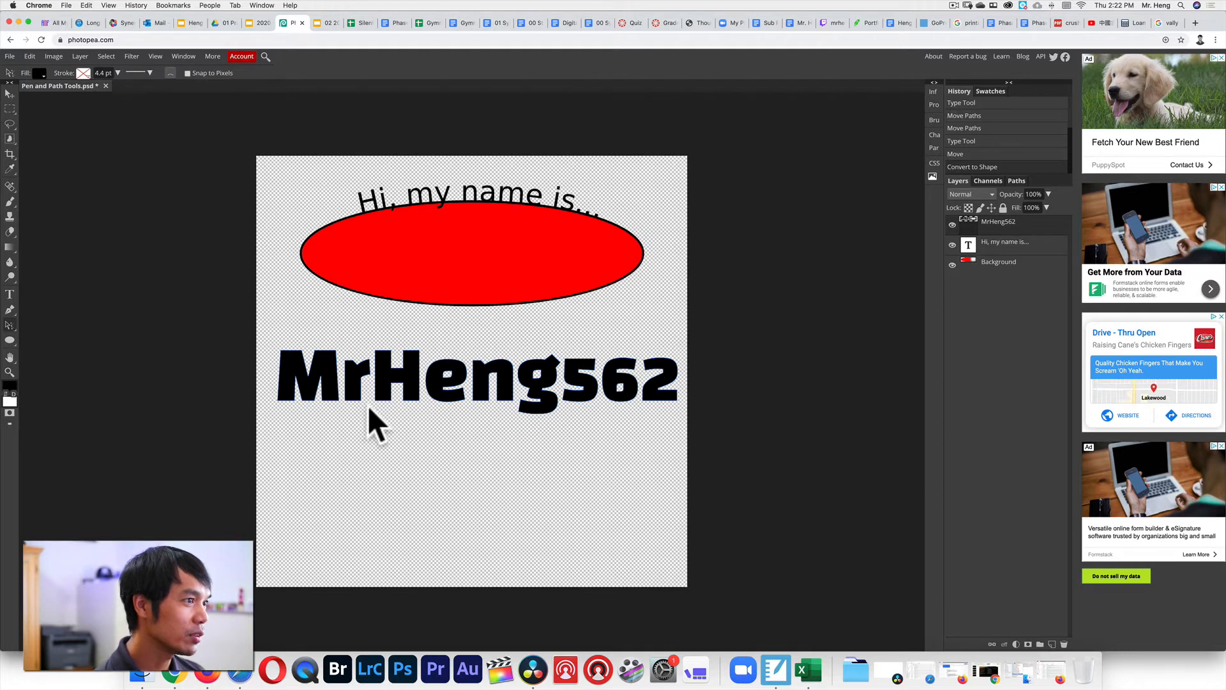
drag(368, 405, 391, 554)
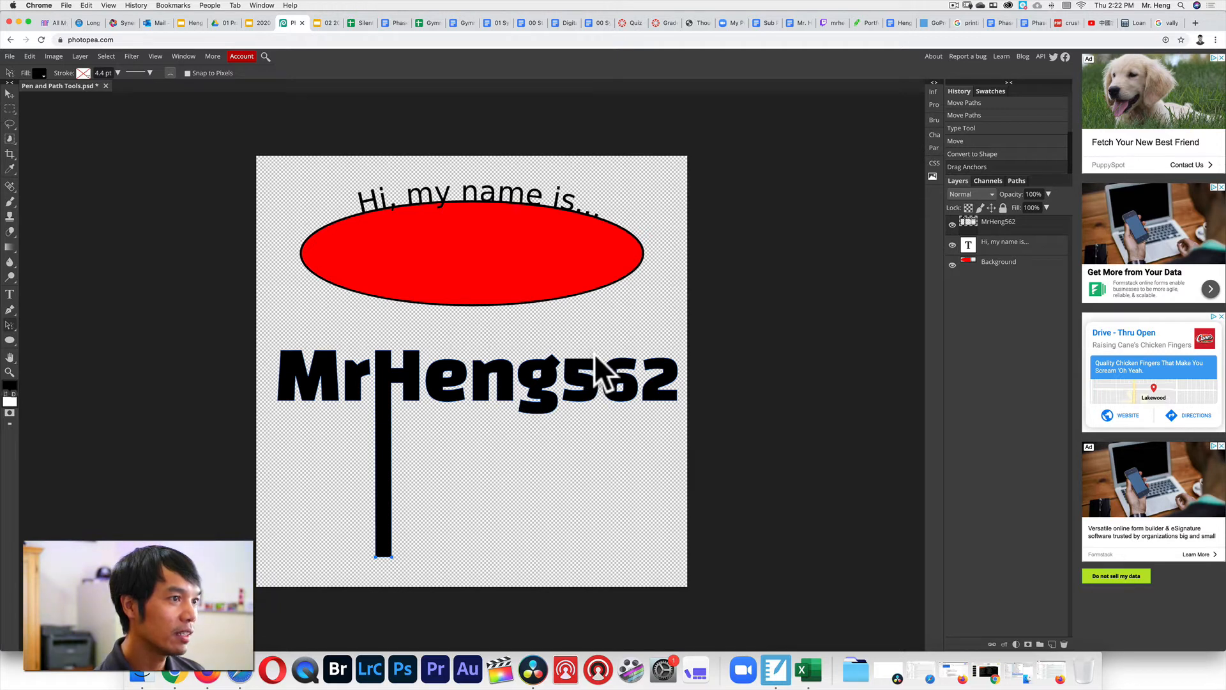
drag(595, 358, 611, 327)
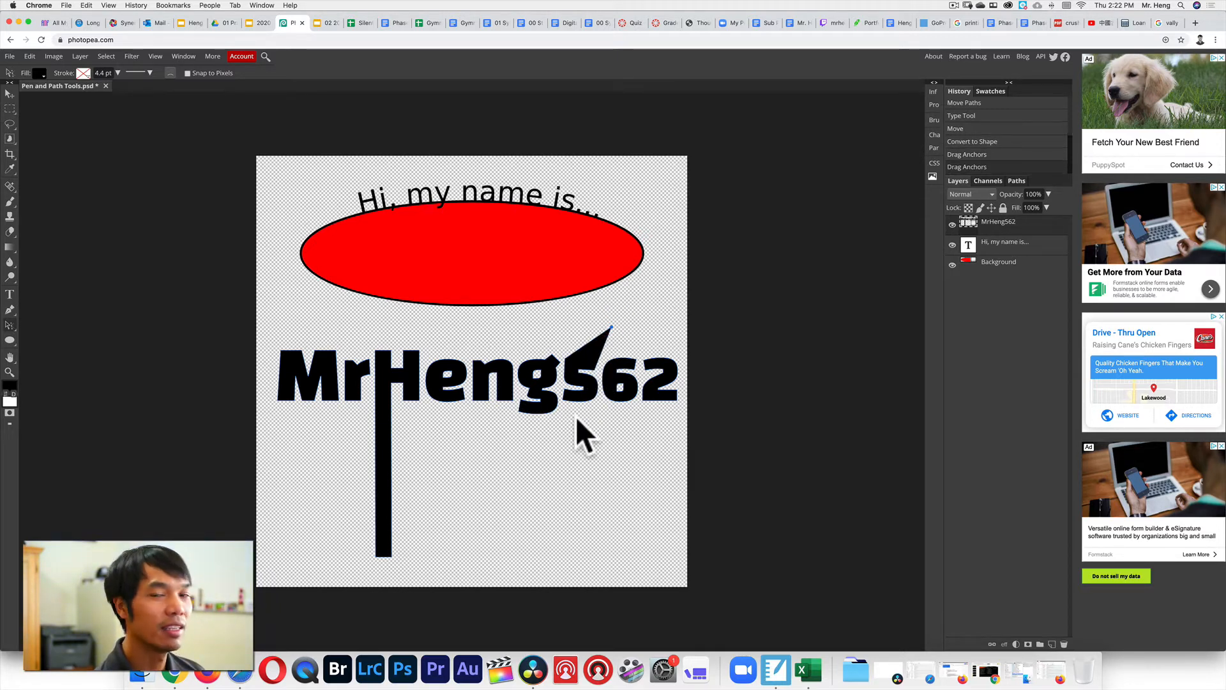
Marquee-select the letter n's anchor points and drag them into place after the e.
click(462, 346)
drag(461, 347, 516, 408)
click(494, 420)
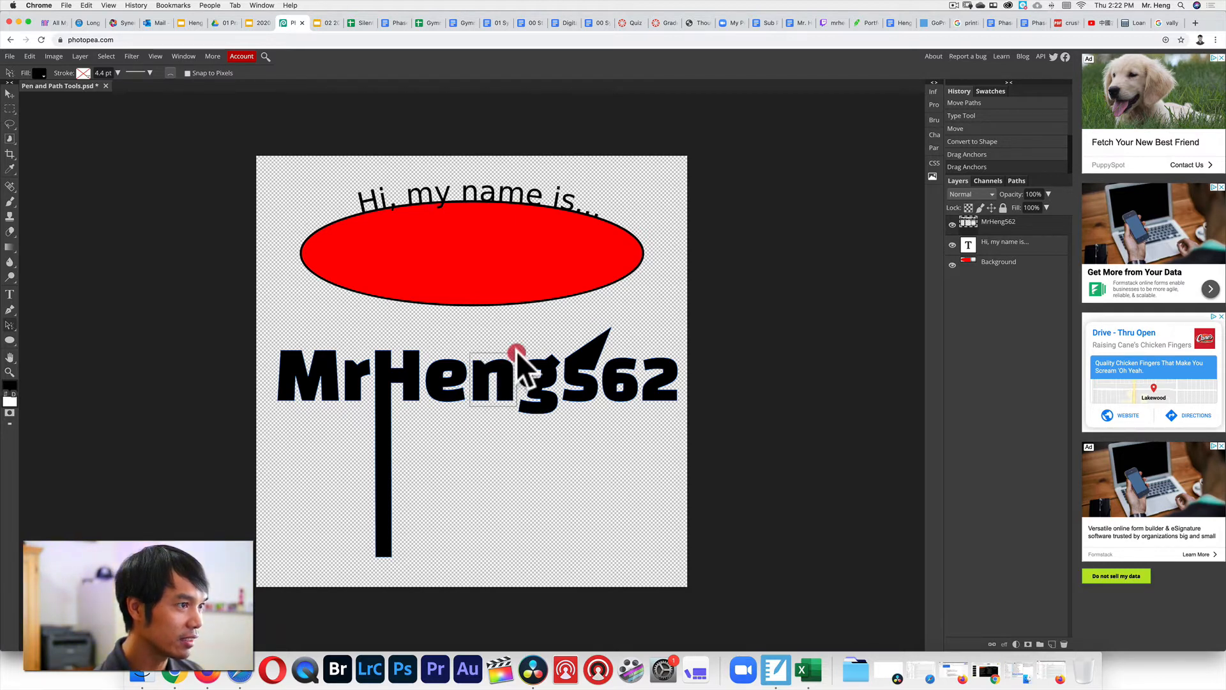
drag(516, 350, 504, 373)
click(494, 424)
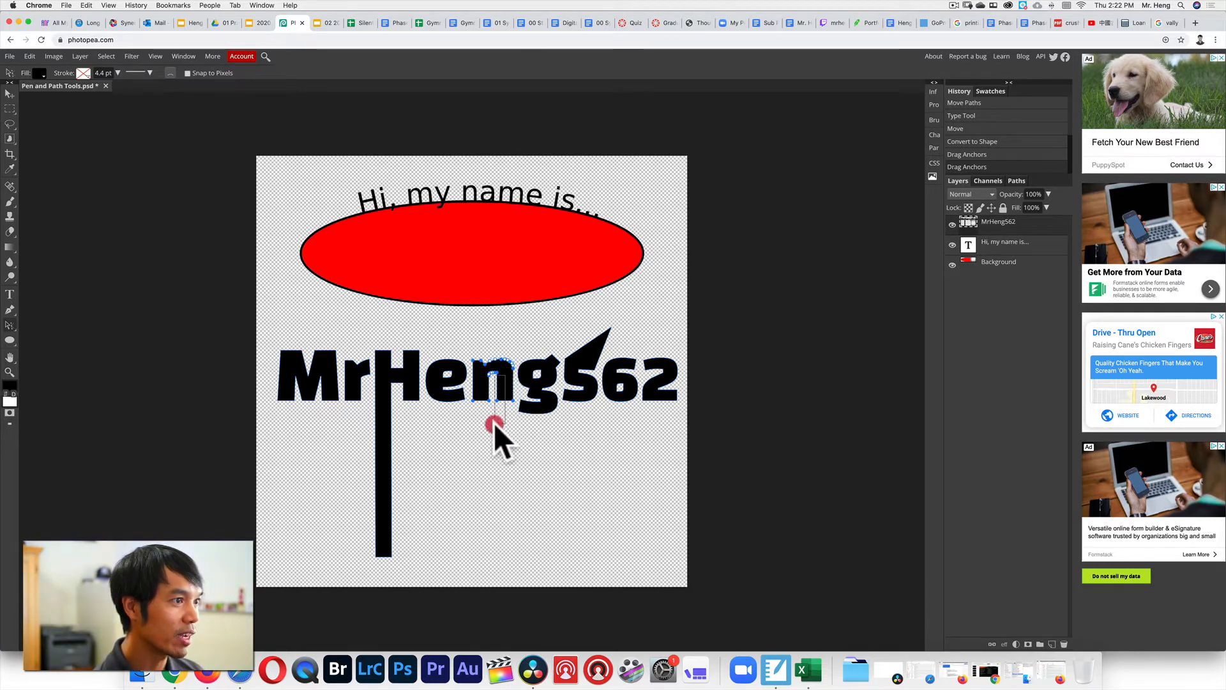
drag(468, 404, 515, 350)
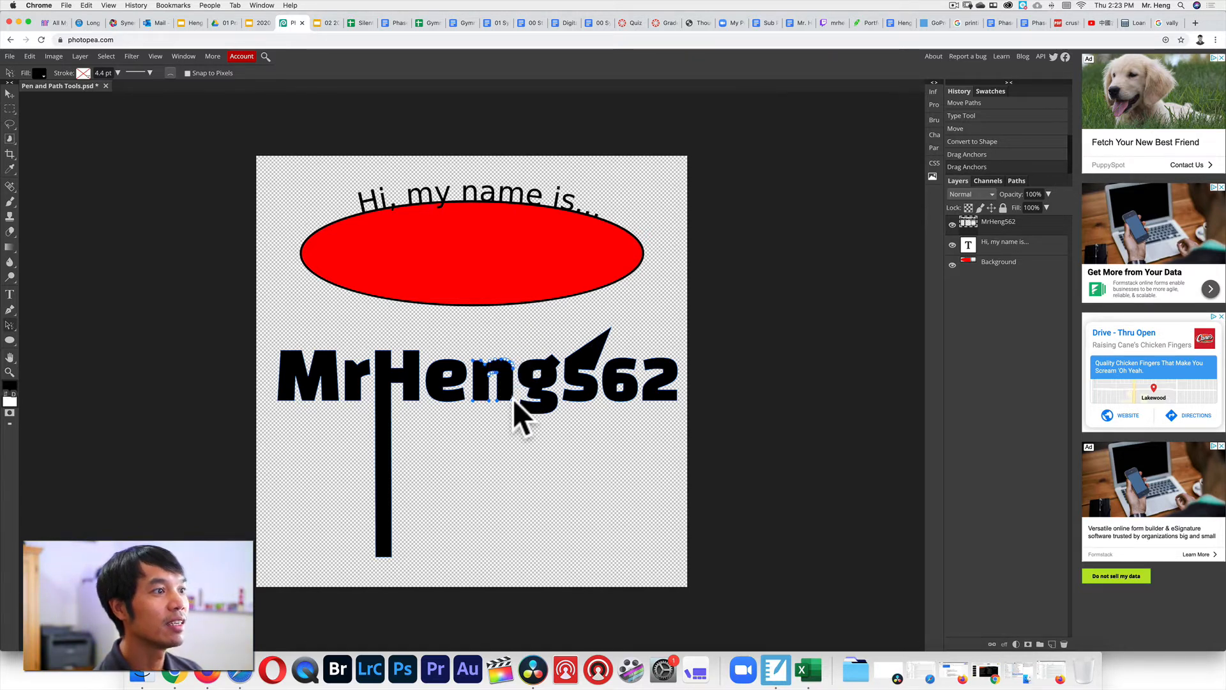
drag(512, 399, 473, 406)
drag(375, 403, 512, 396)
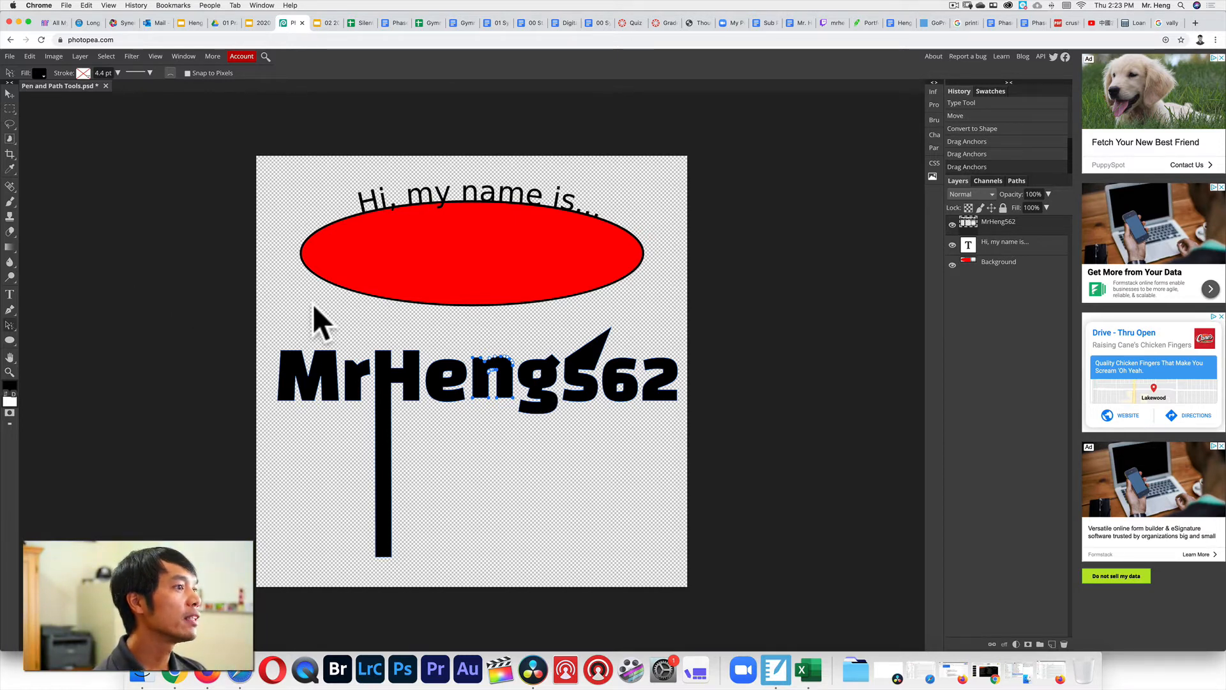
click(262, 22)
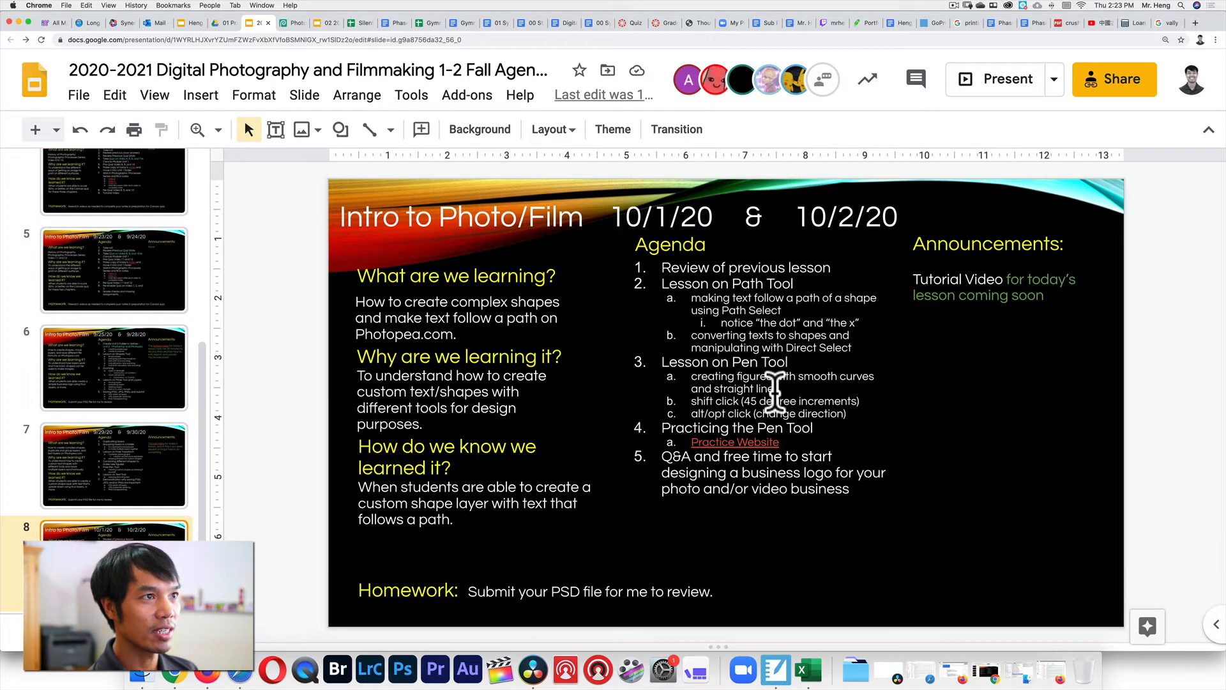
click(294, 25)
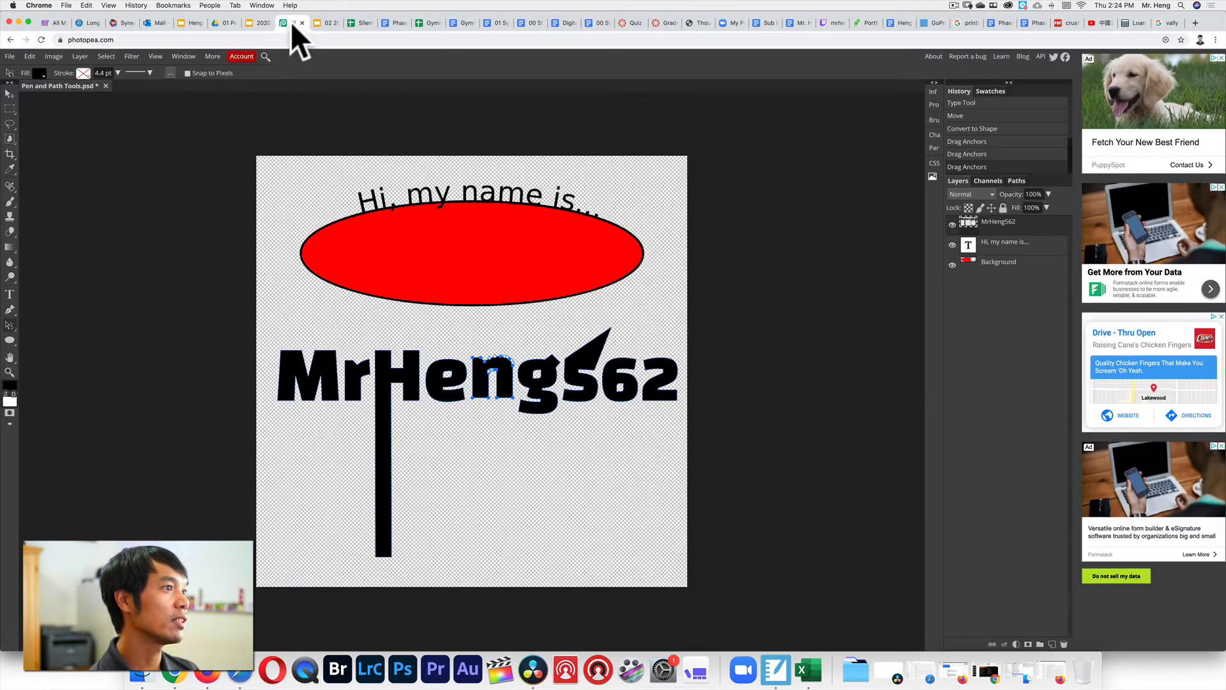
Hide the name, greeting text and Background layers, and delete the selected n anchors.
click(952, 225)
click(952, 245)
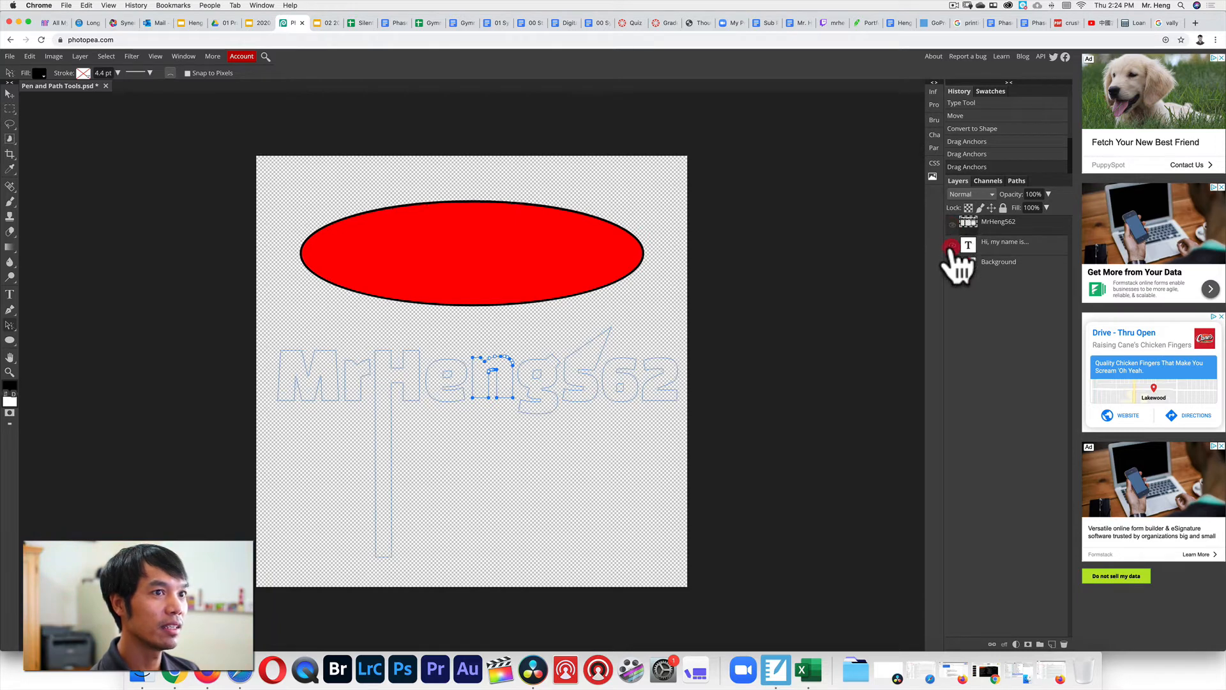
click(952, 265)
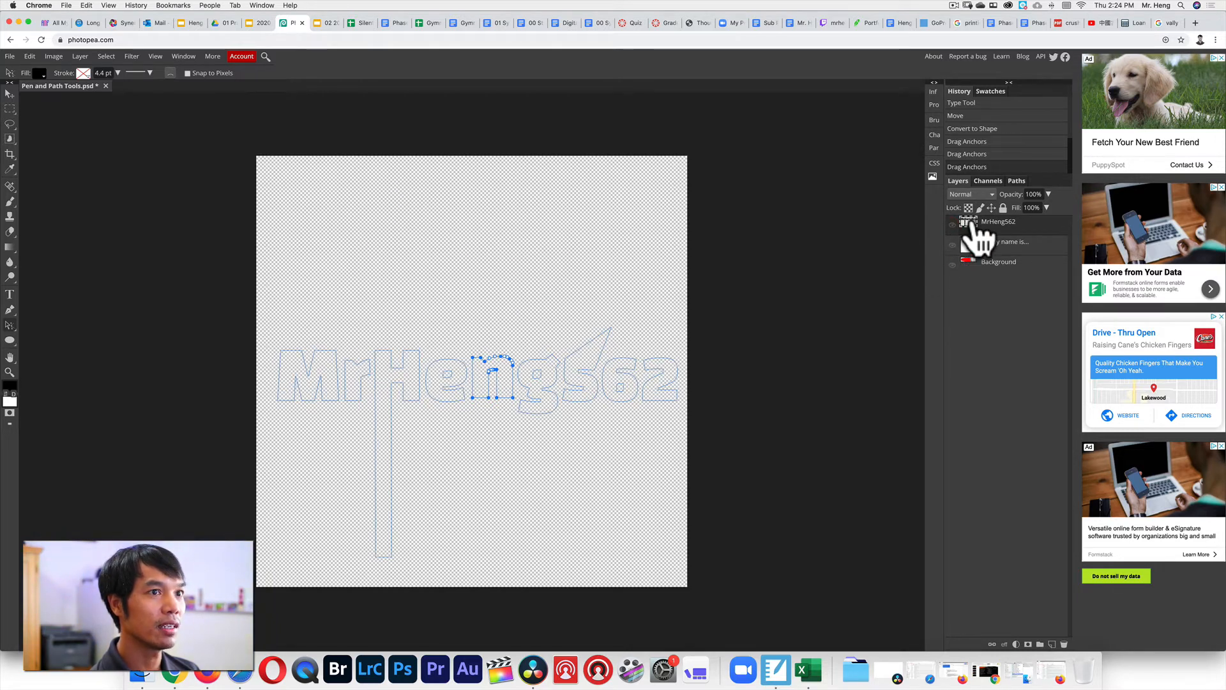
key(Delete)
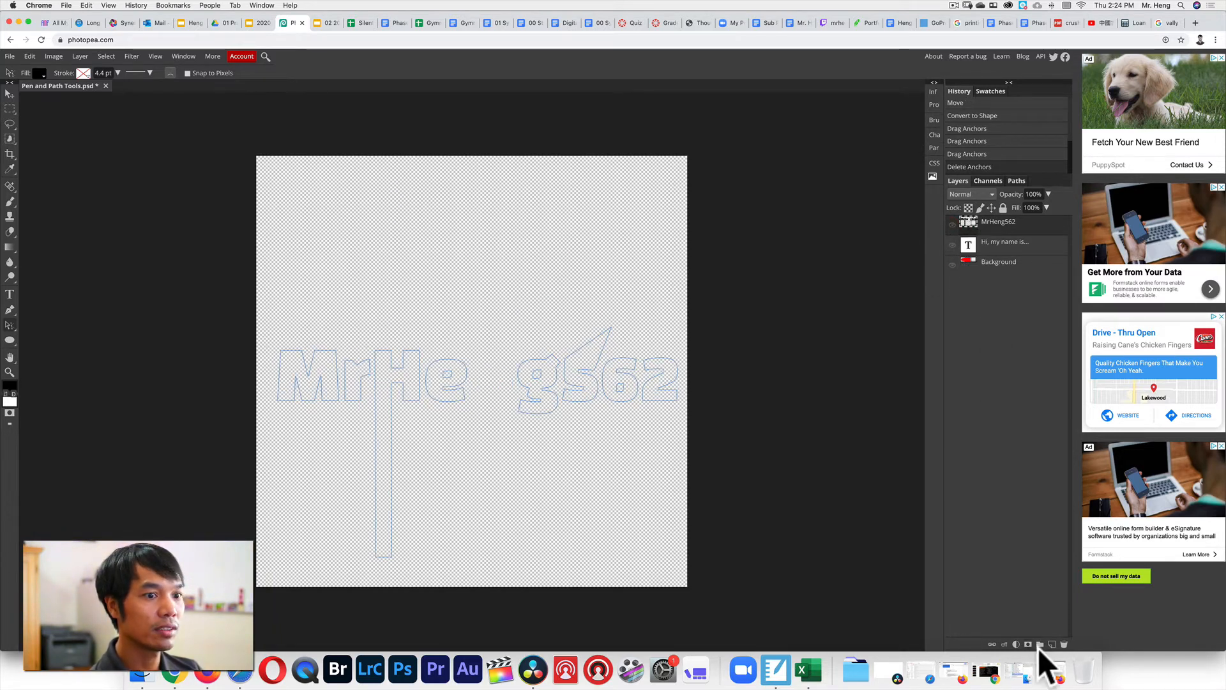
Delete the username shape and greeting text layers, then make the ellipse layer visible again.
click(1063, 644)
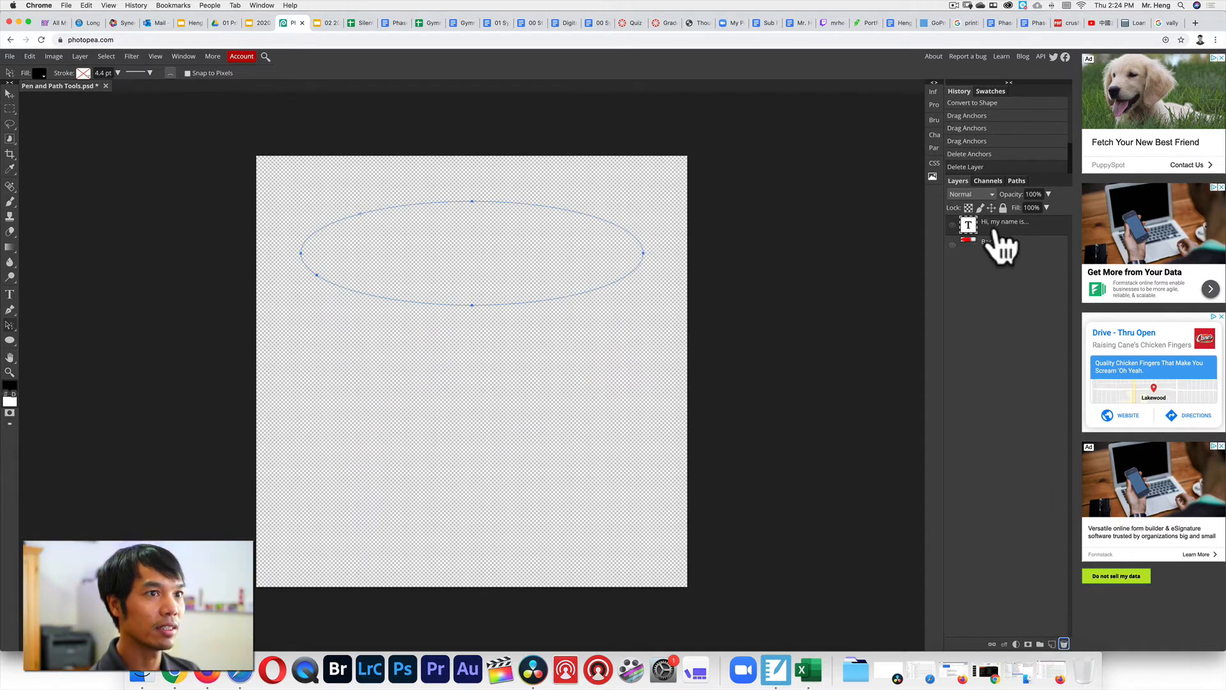
drag(1000, 247, 1065, 642)
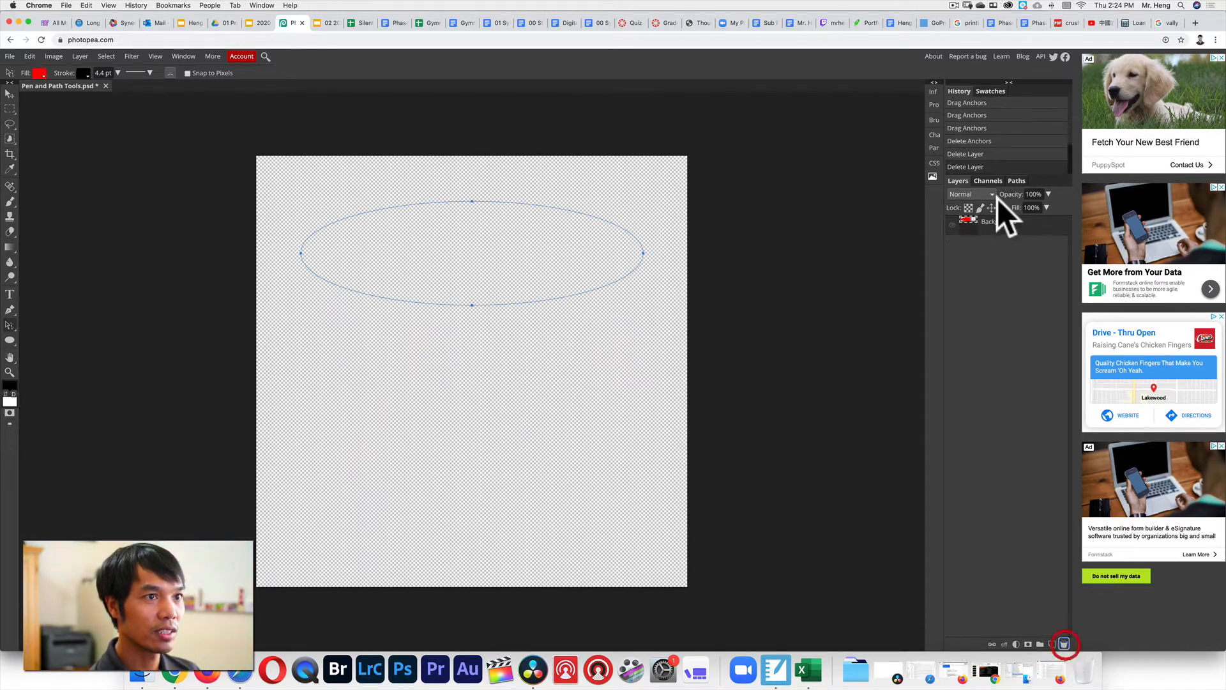
click(1064, 643)
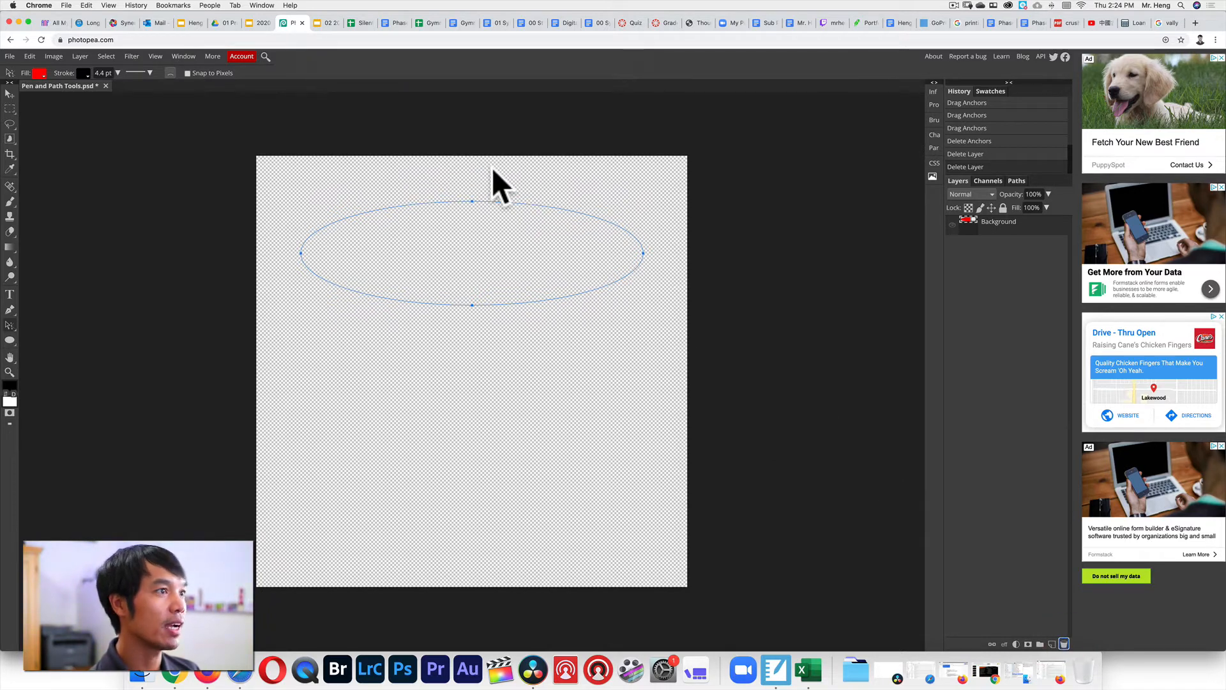
click(966, 222)
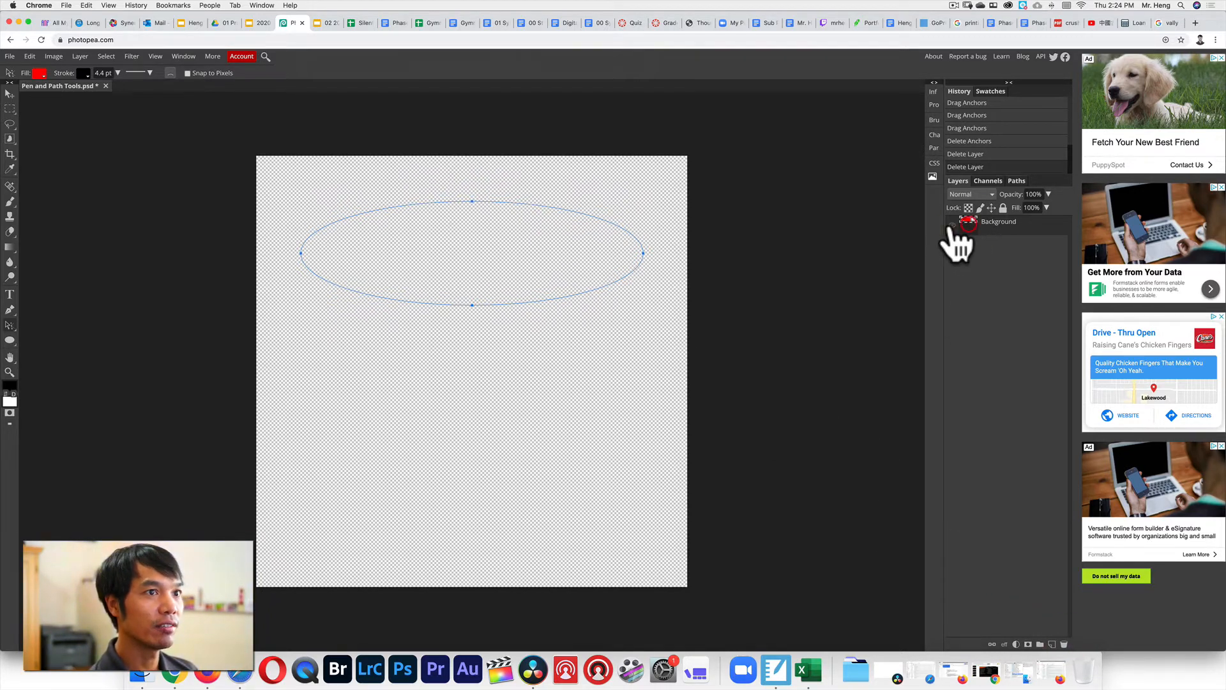
click(952, 224)
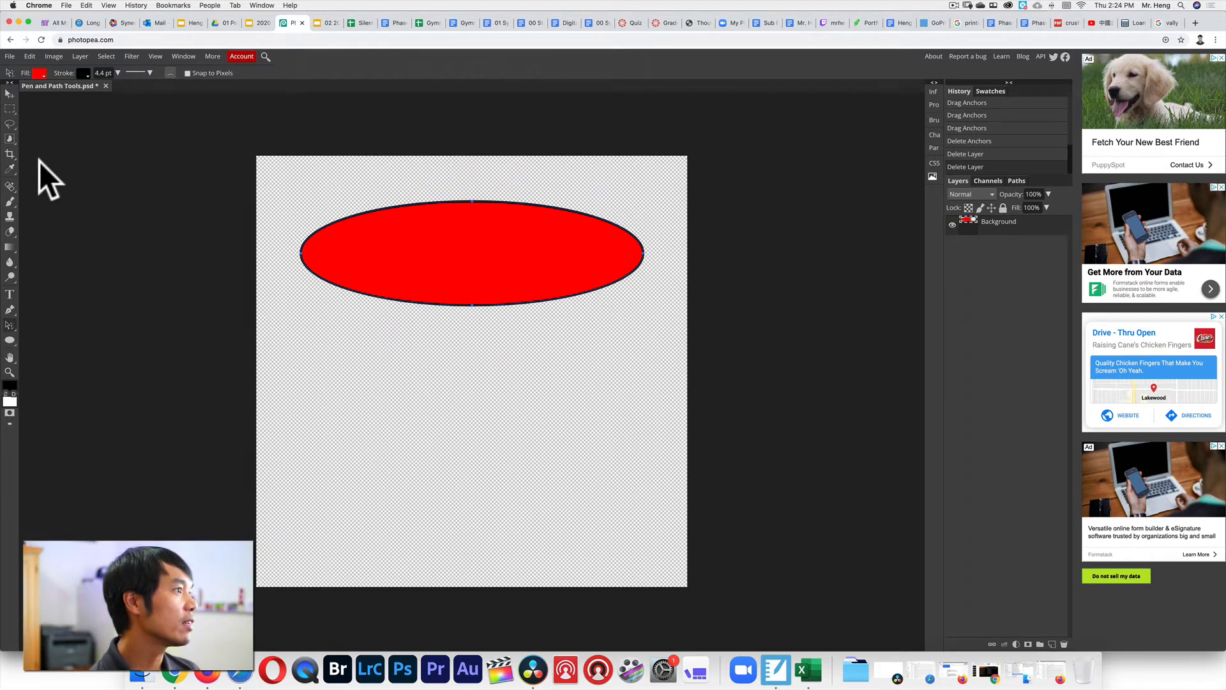
With the Pen tool, place six corner anchors below the ellipse and close them into a red polygon.
click(13, 312)
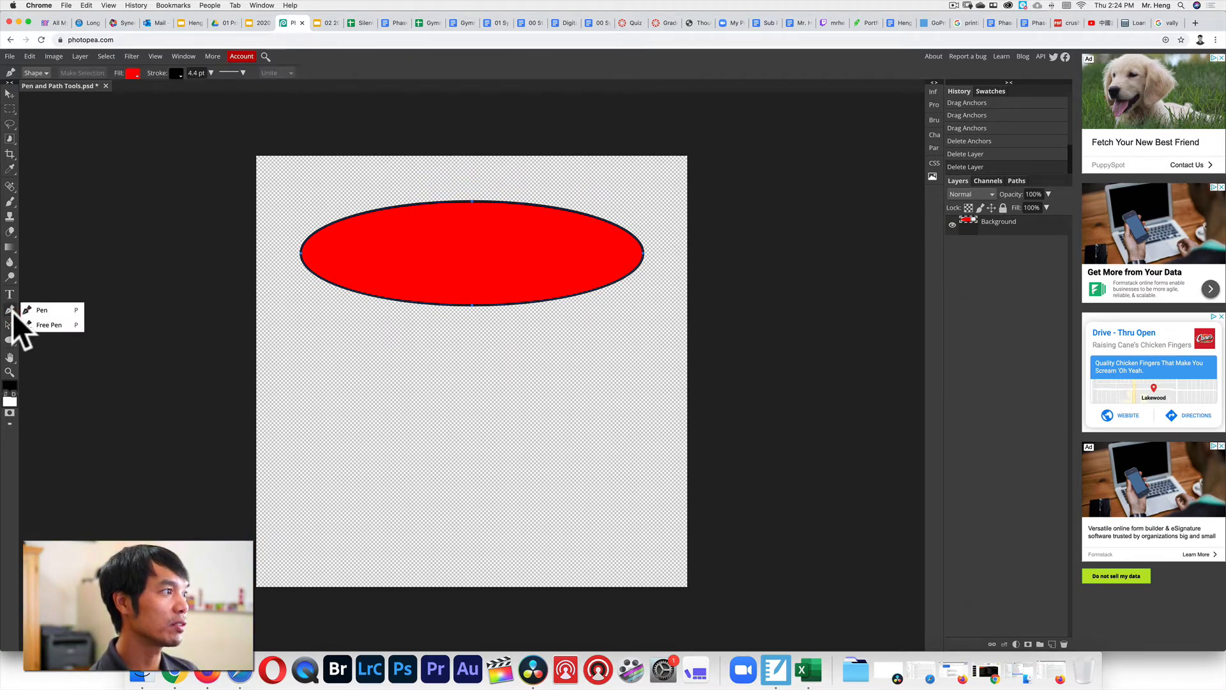
click(44, 309)
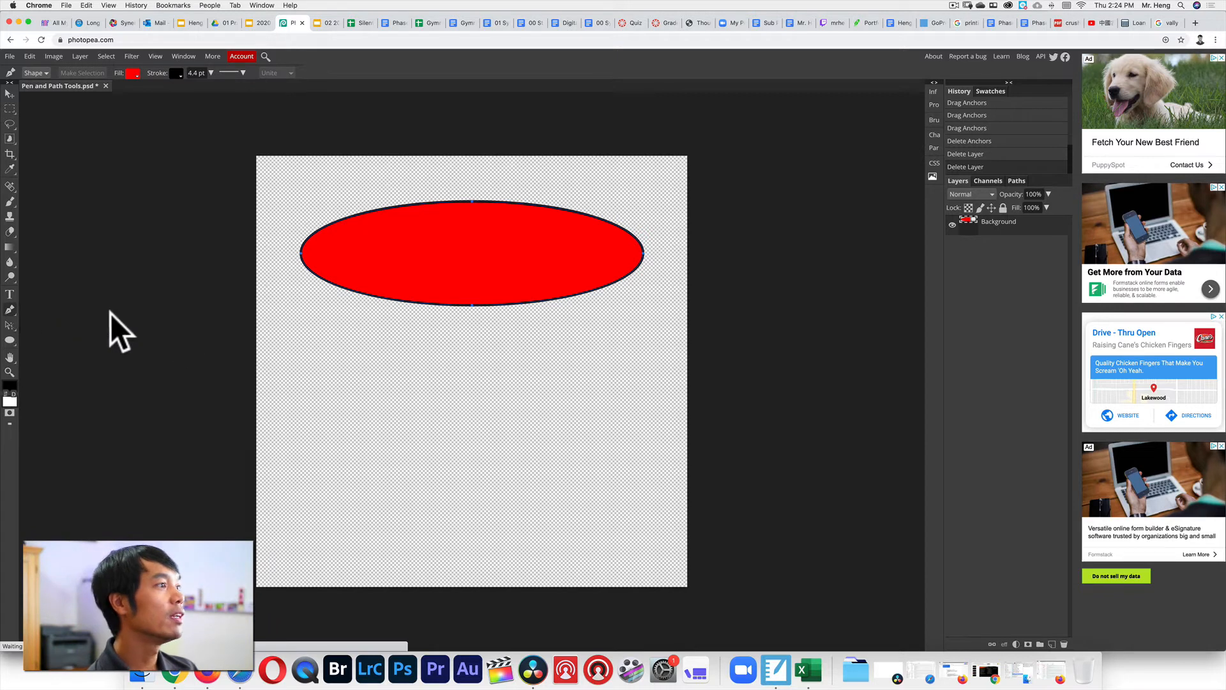
click(313, 404)
click(399, 356)
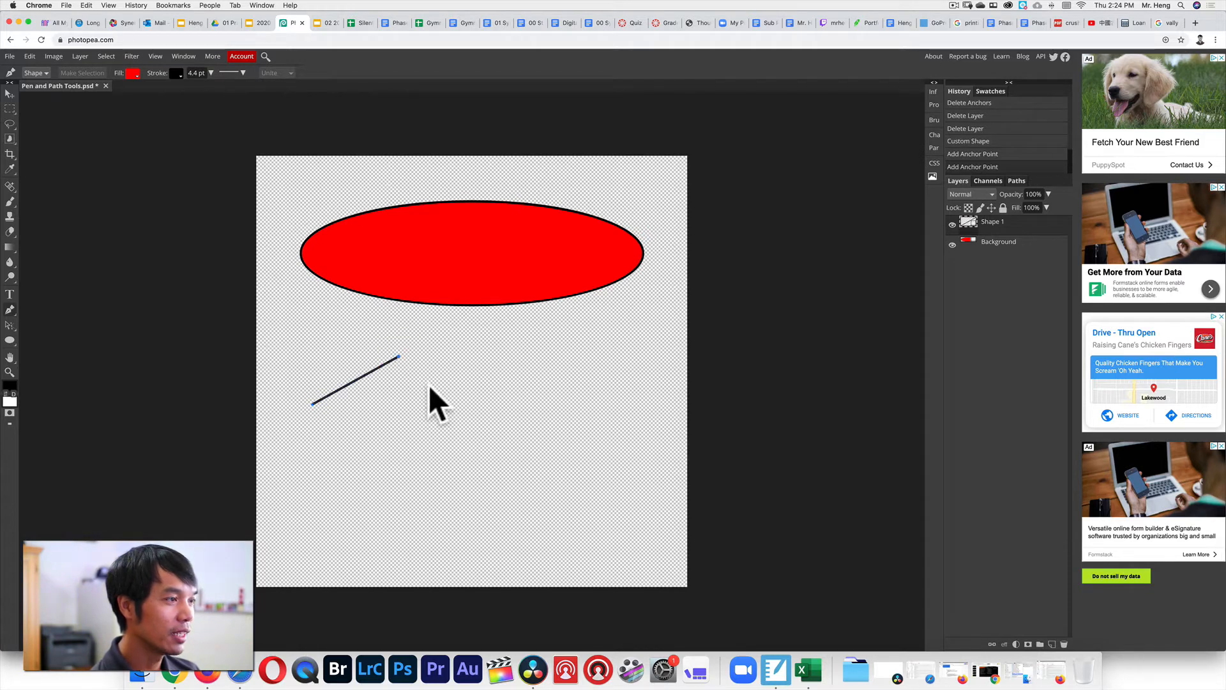
click(467, 399)
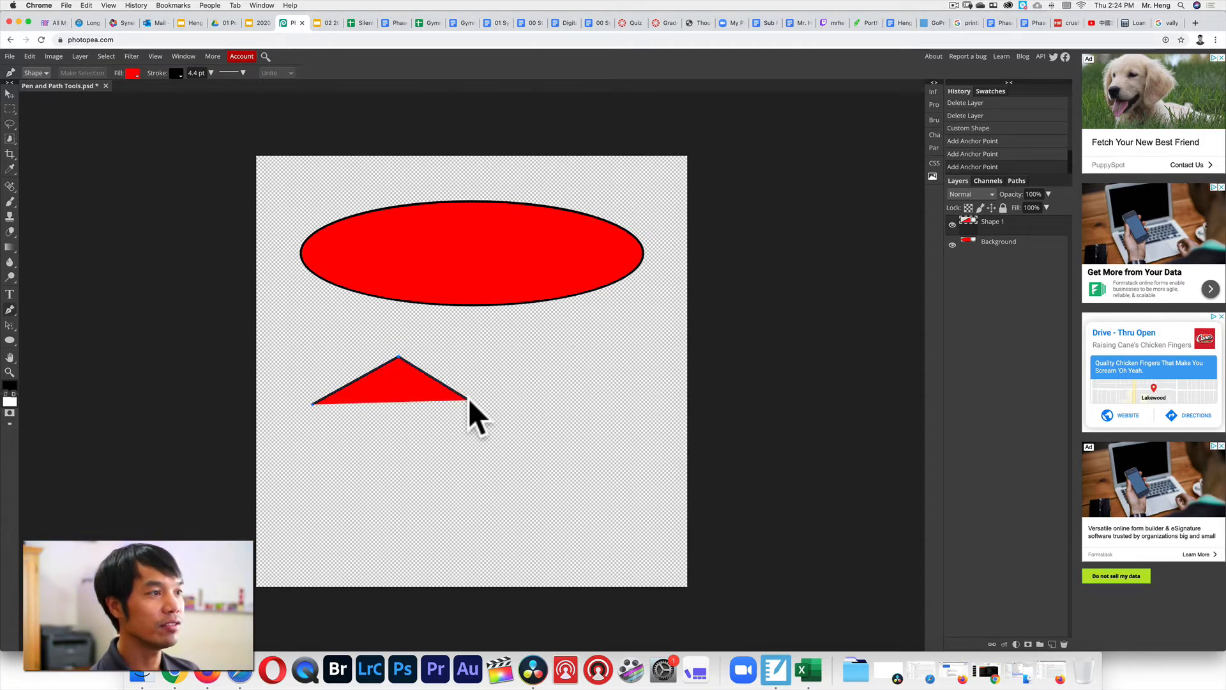
click(481, 344)
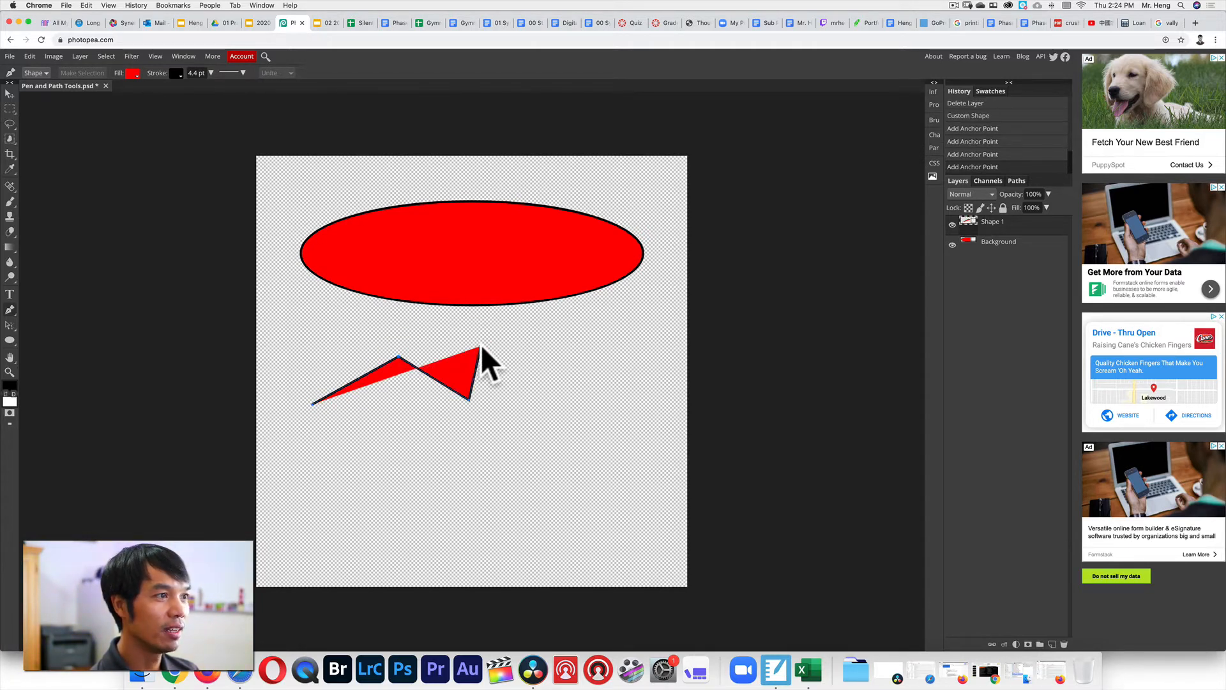
click(341, 496)
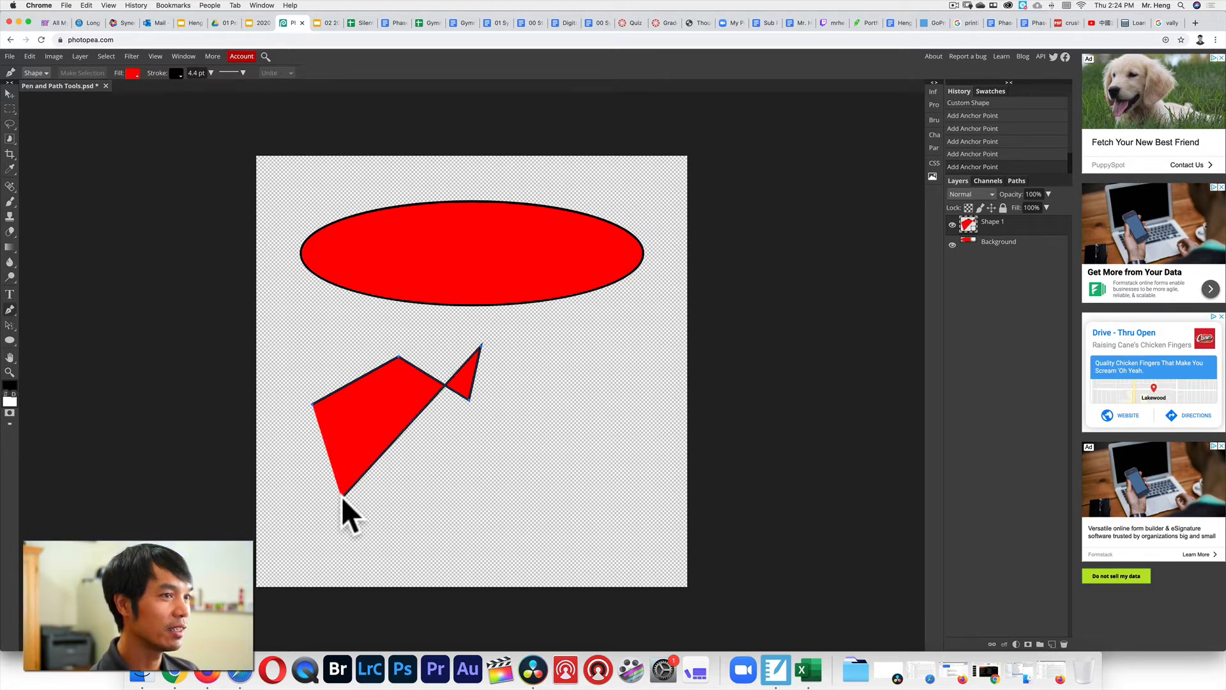
click(294, 445)
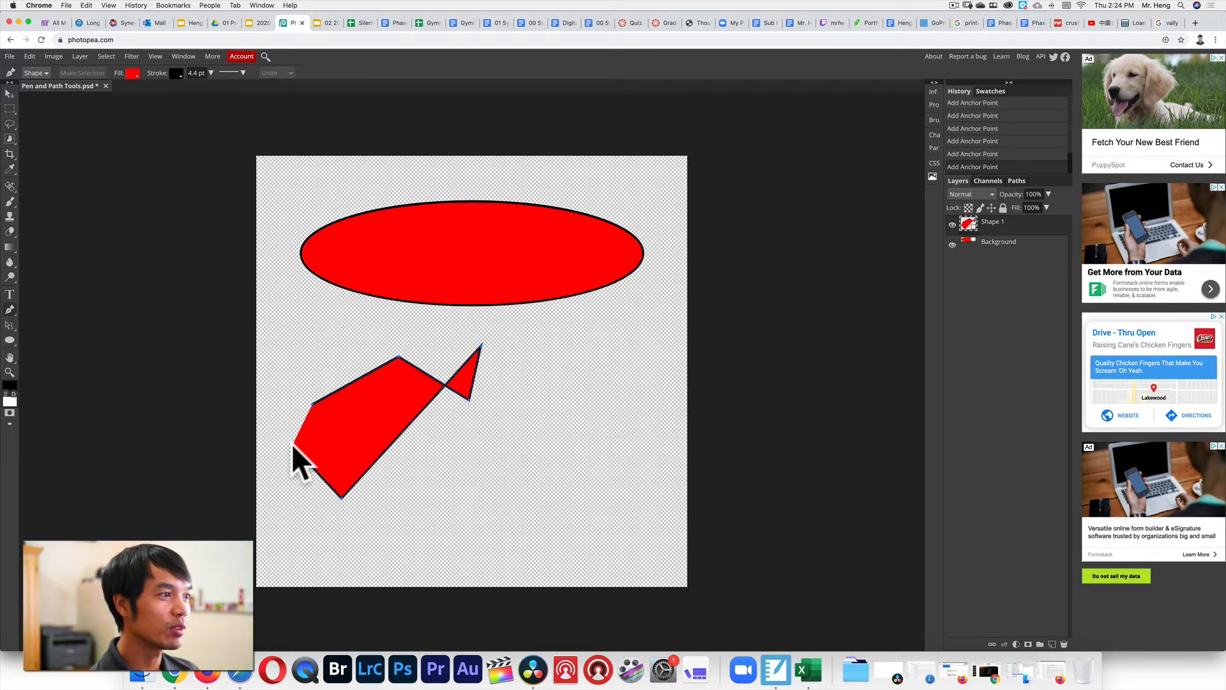
click(312, 403)
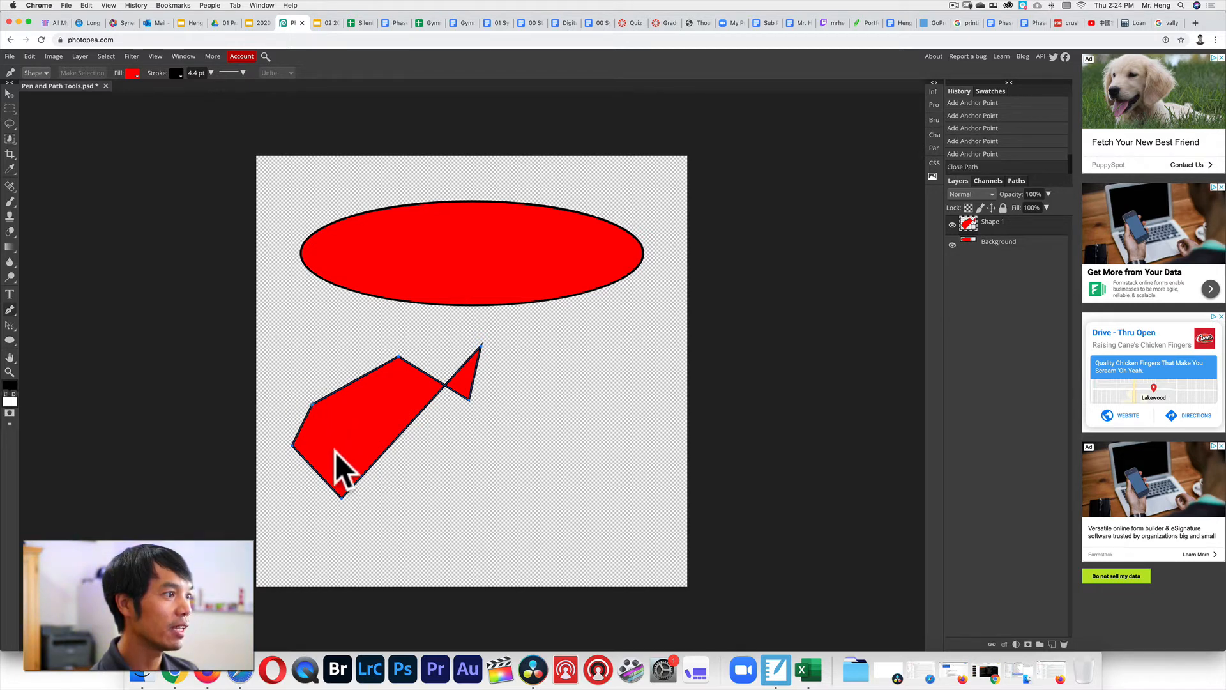
Move the red polygon, undo it back to a single anchor, and nudge that anchor lower.
click(12, 94)
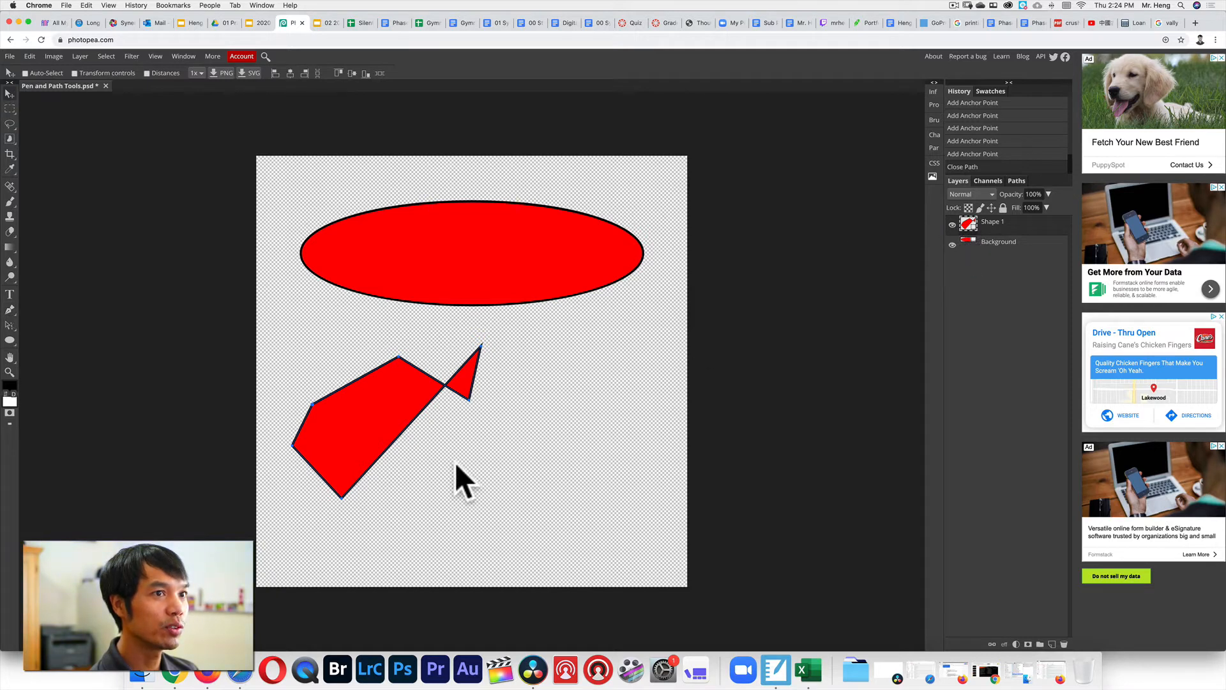
drag(355, 421, 400, 446)
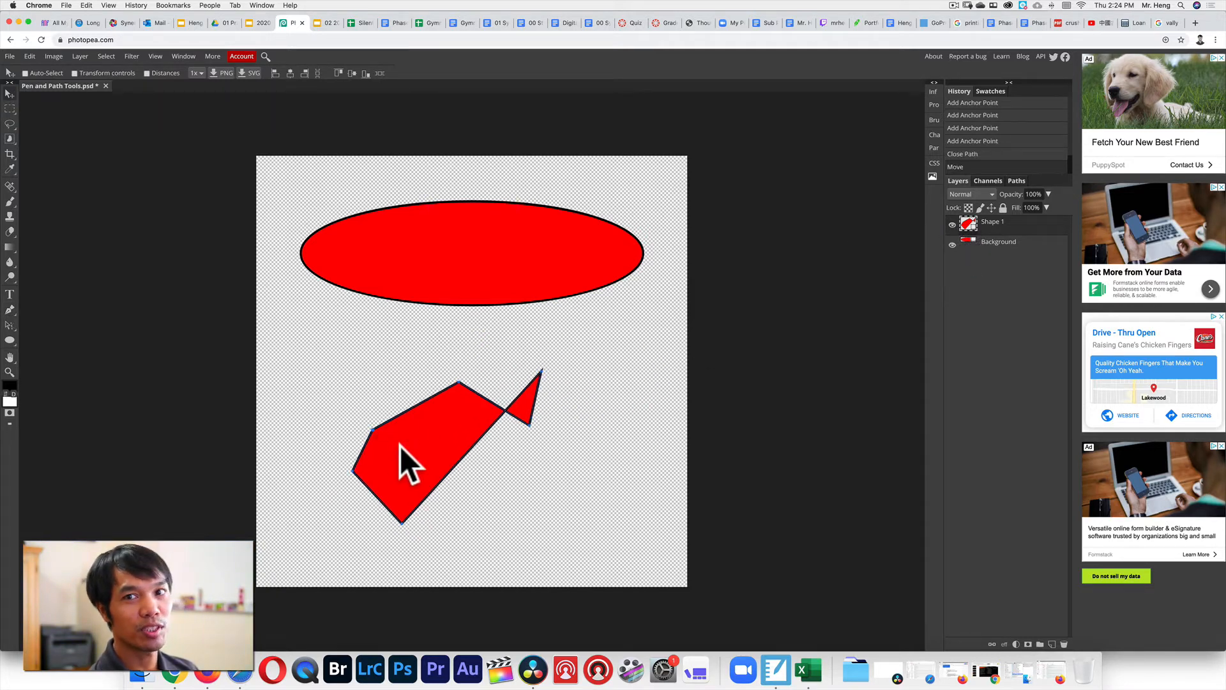
key(super+z)
key(super+z)
key(super+z)
key(super+z)
key(super+z)
key(super+z)
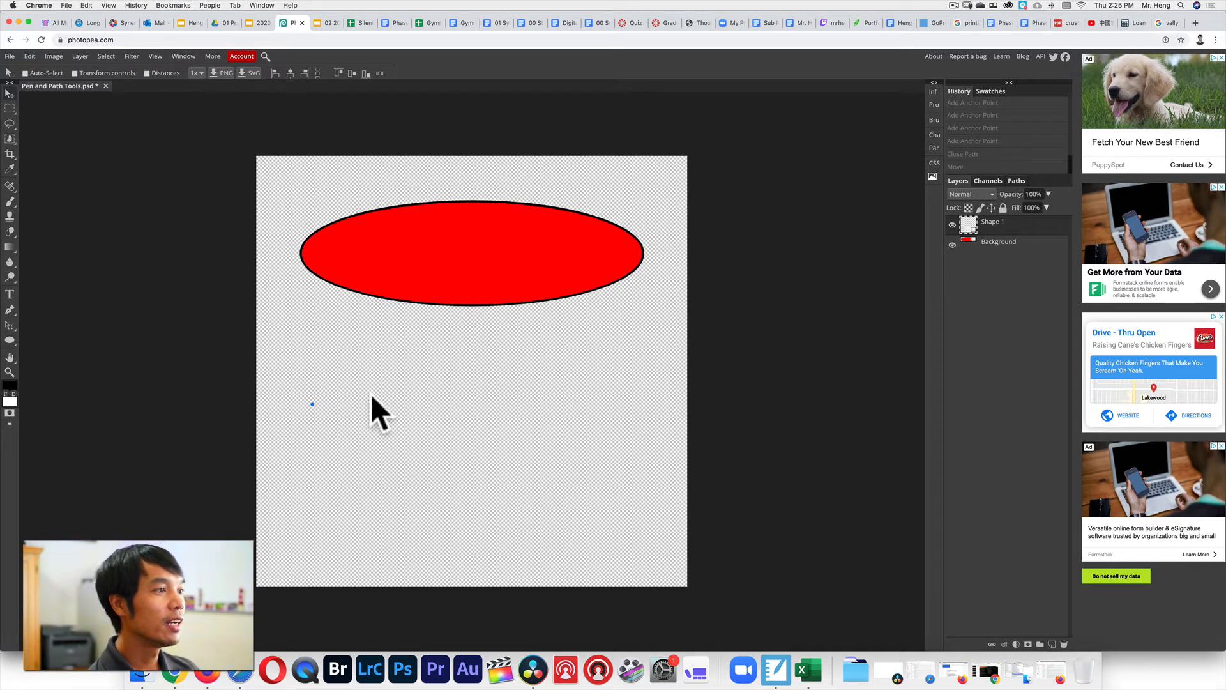
click(399, 381)
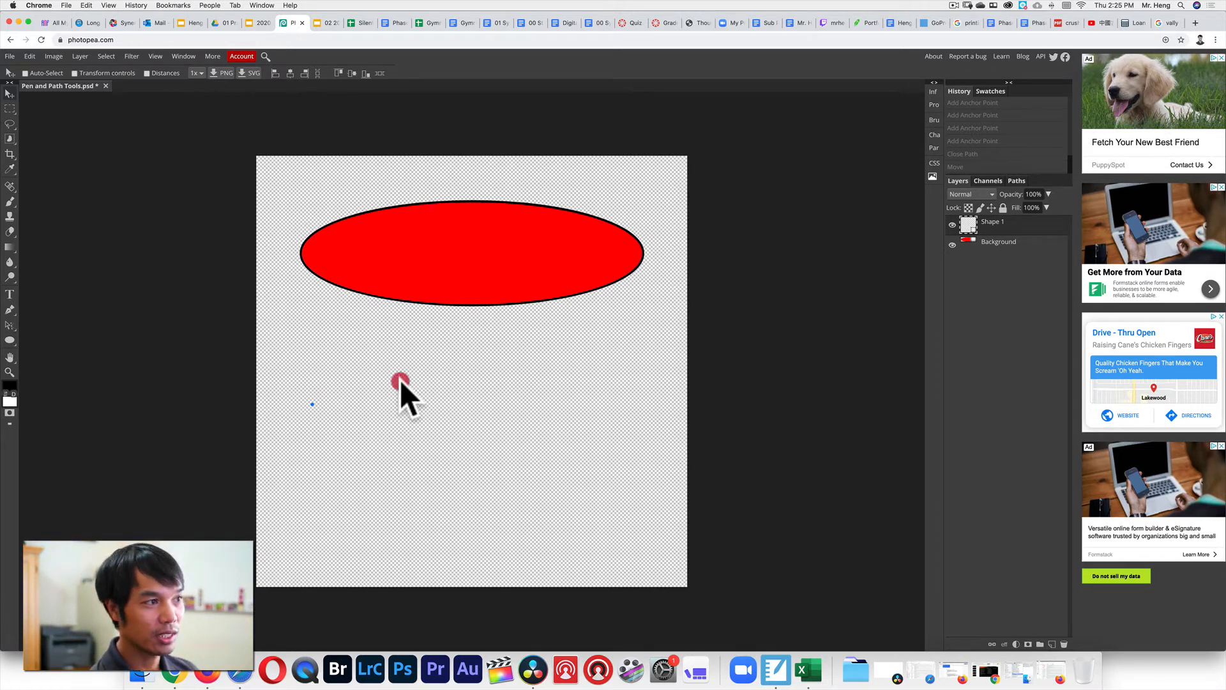
drag(399, 380, 370, 404)
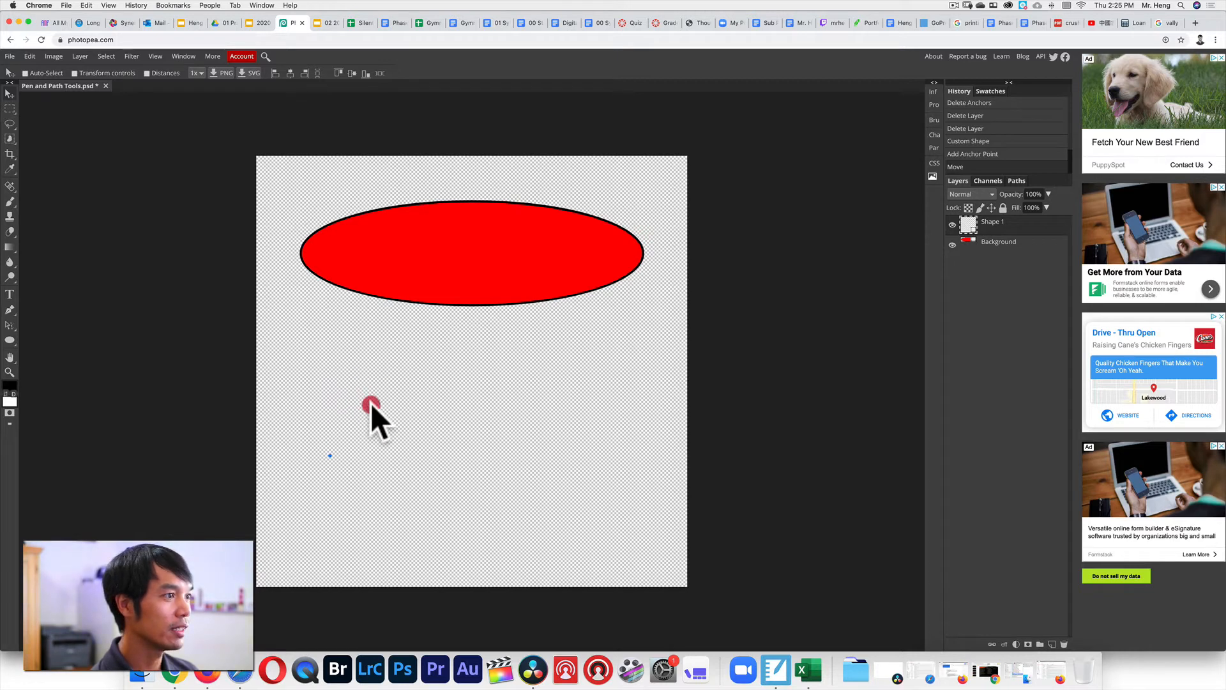
click(419, 404)
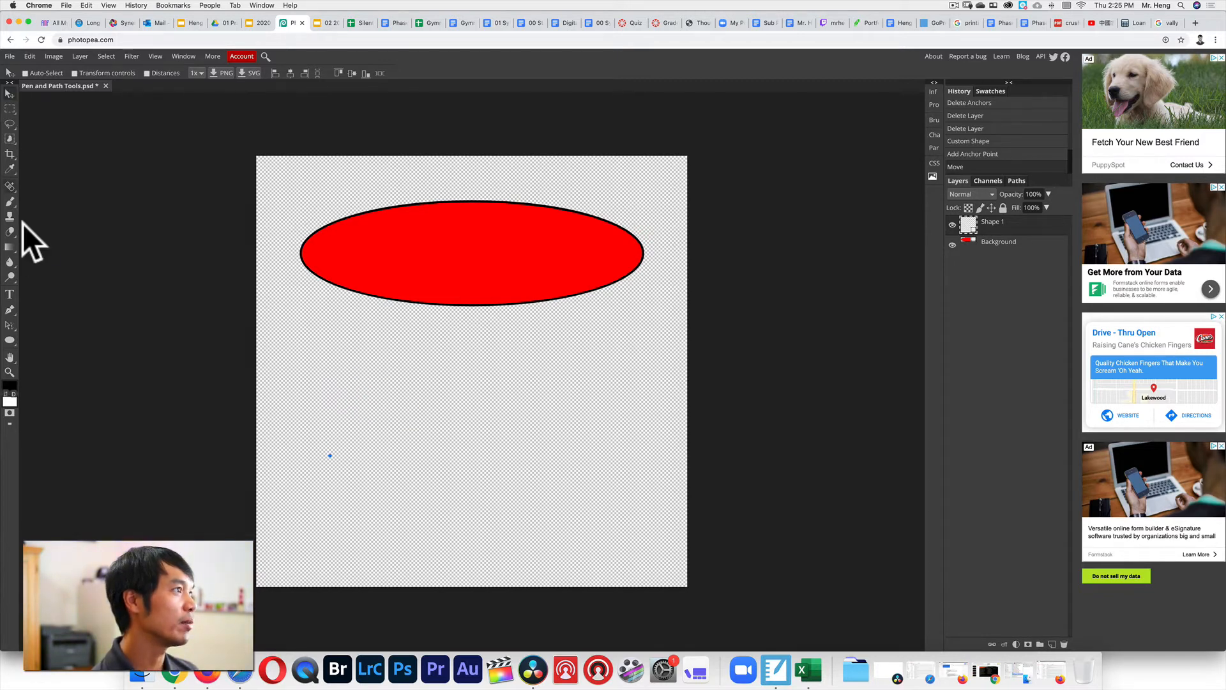
click(15, 313)
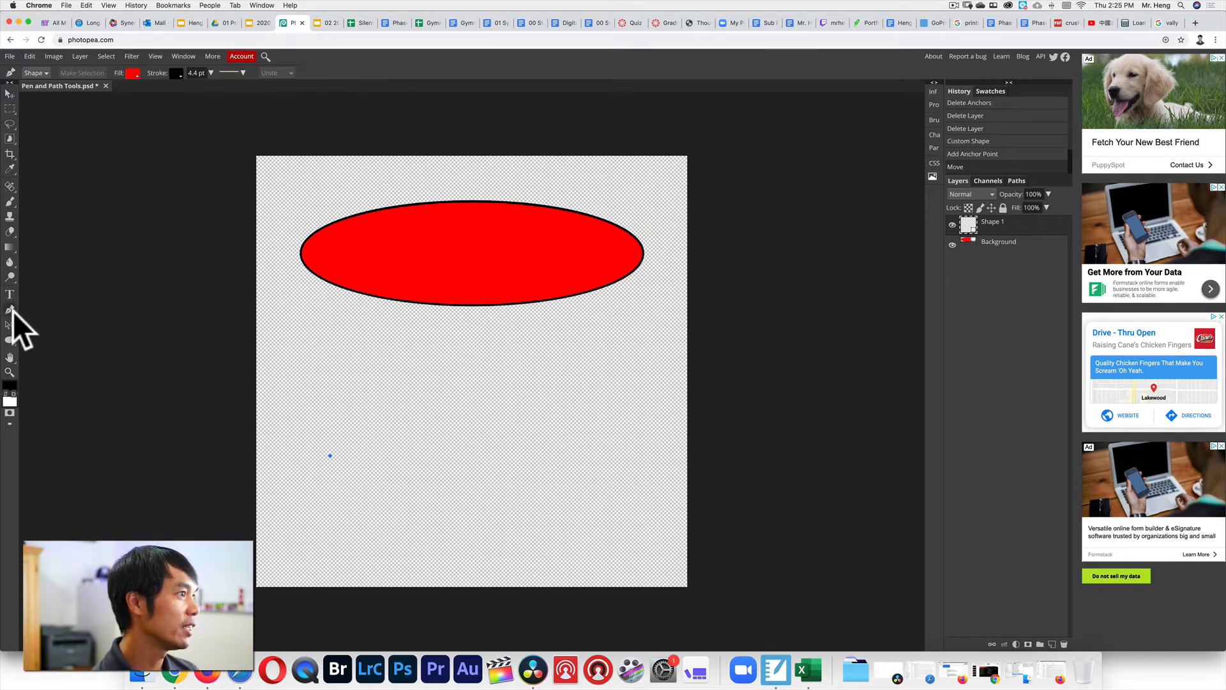
Draw a rounded red curved pen path below the ellipse and close it at its start.
click(32, 310)
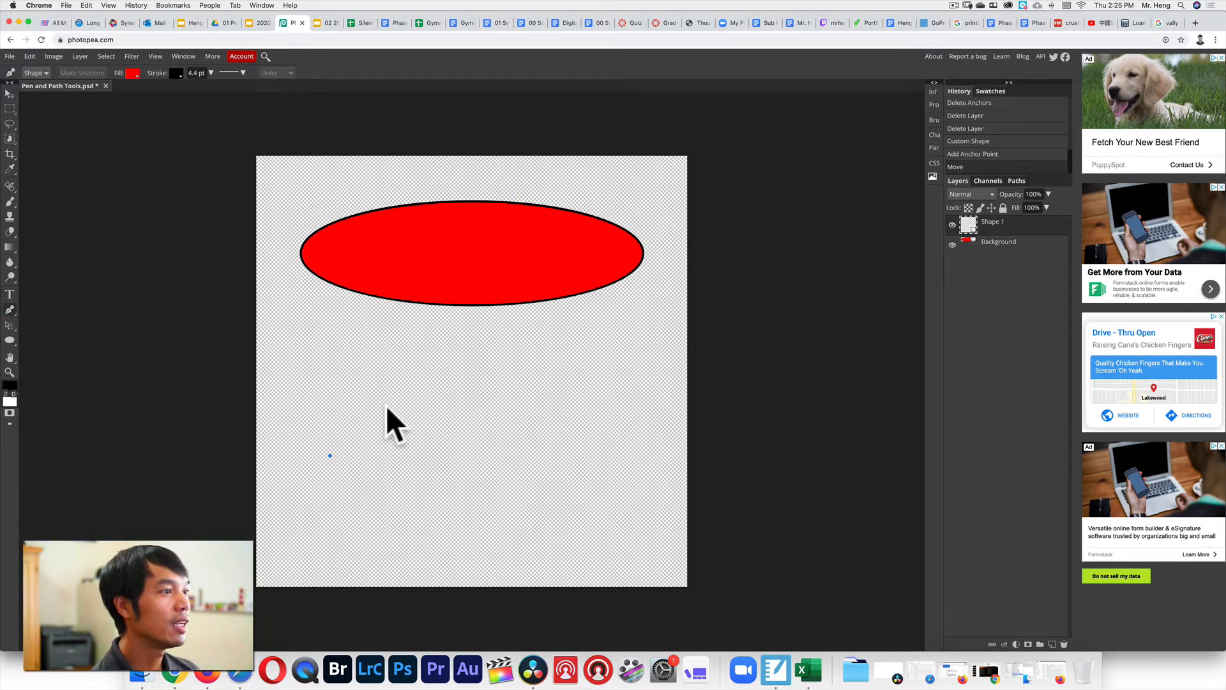
drag(433, 406, 516, 474)
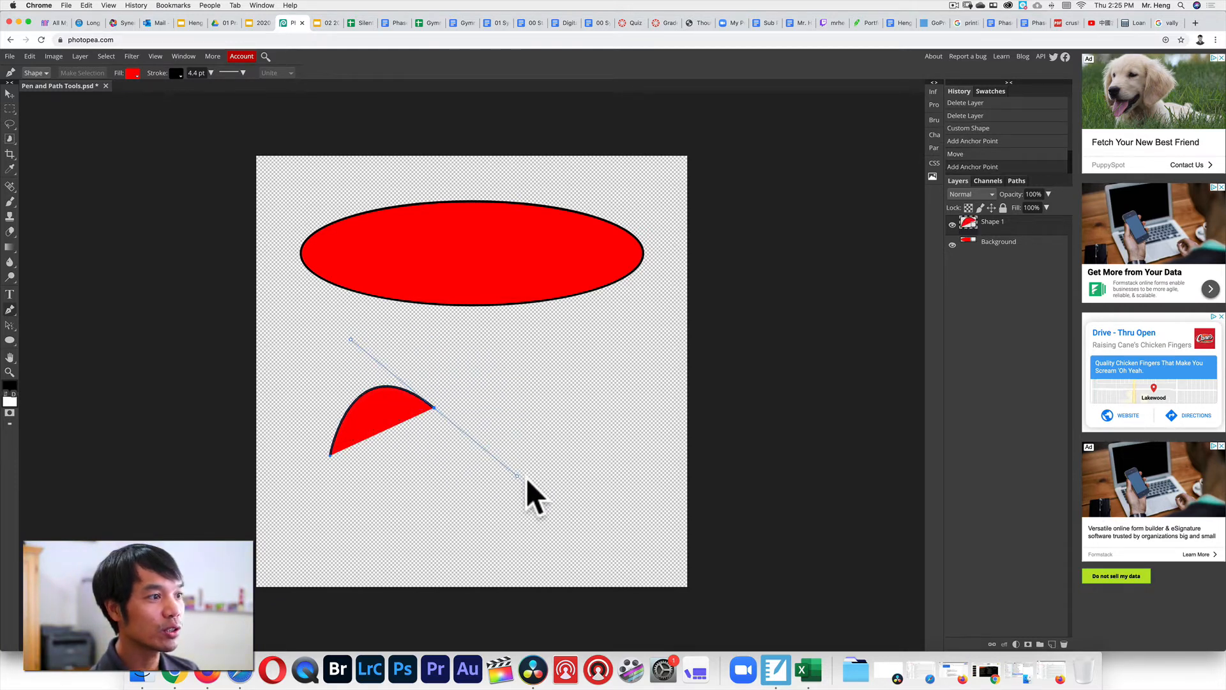
click(458, 319)
drag(459, 324, 459, 293)
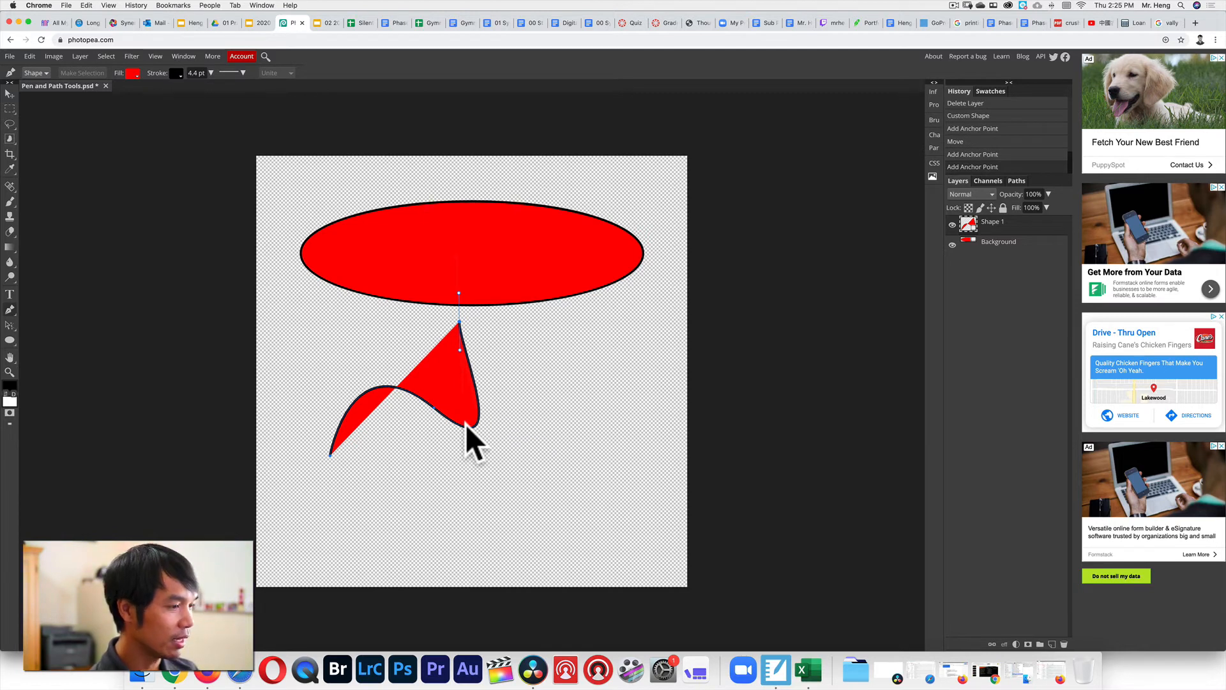
key(ctrl+z)
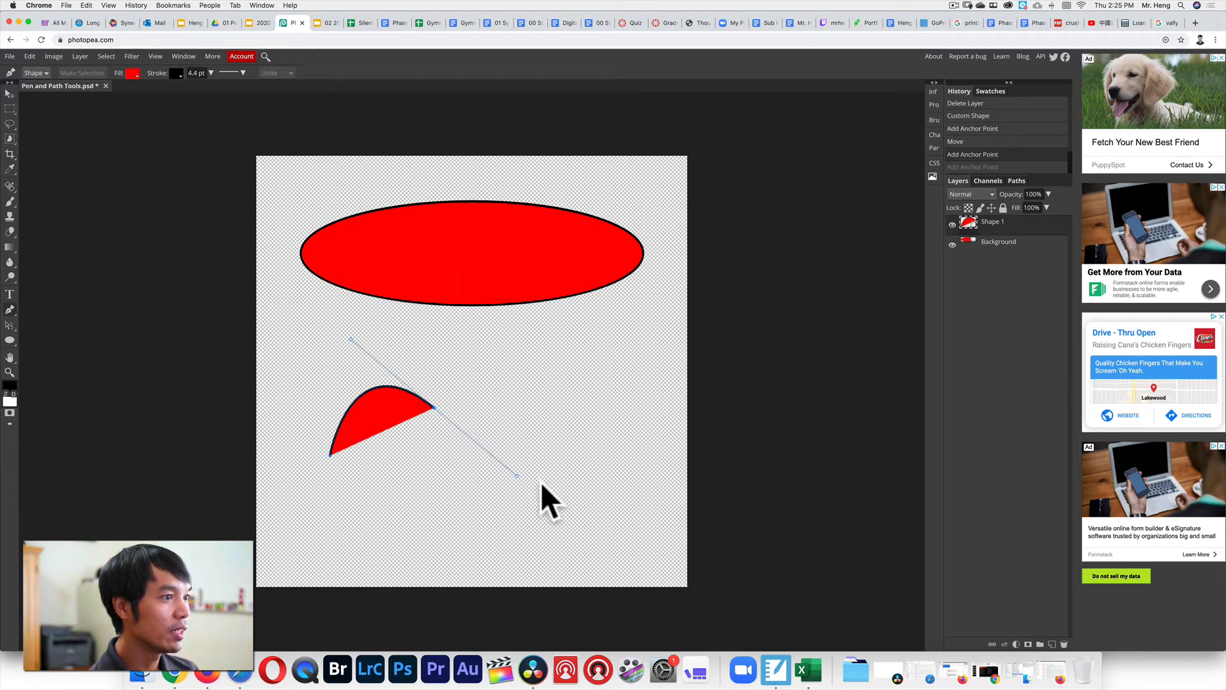
click(408, 479)
drag(408, 479, 366, 468)
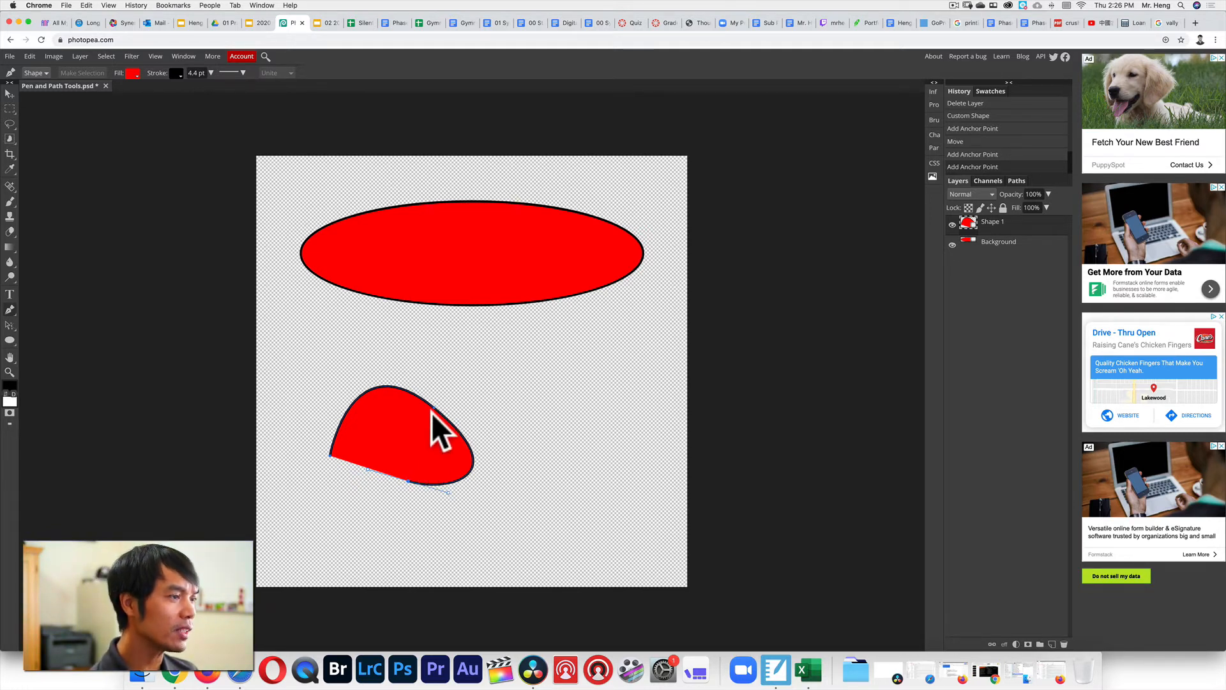
click(329, 455)
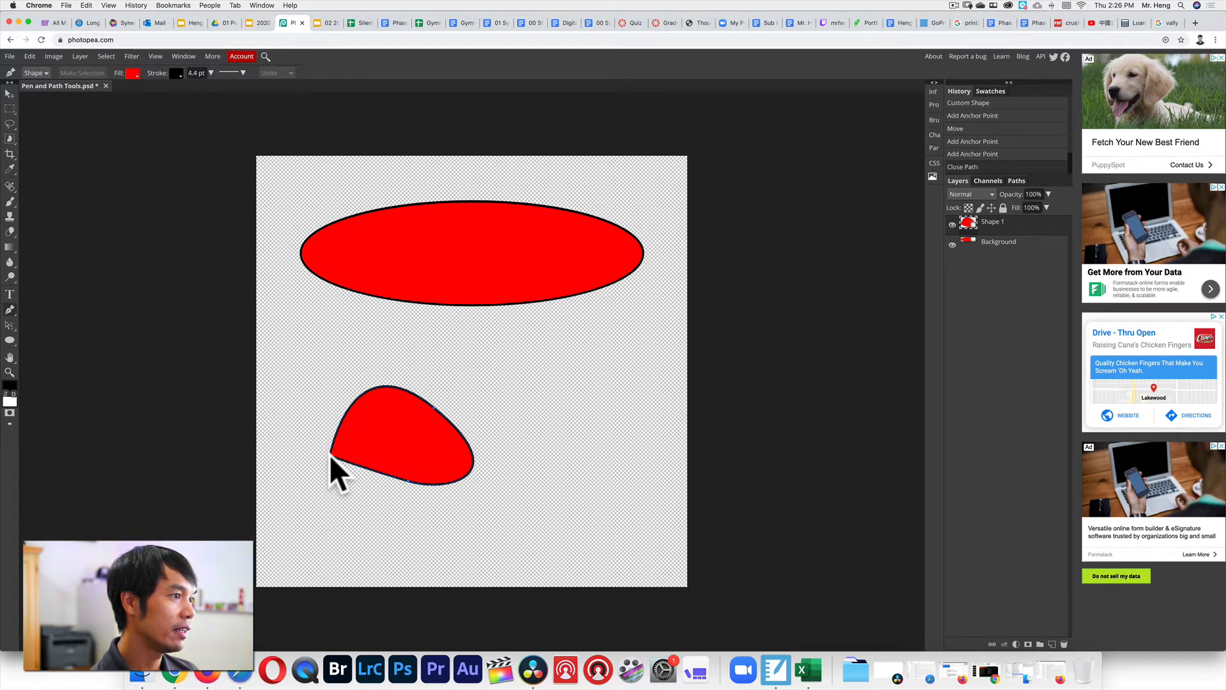
Shift the rounded red shape to the right, then undo it until it disappears.
click(10, 94)
drag(417, 458, 499, 447)
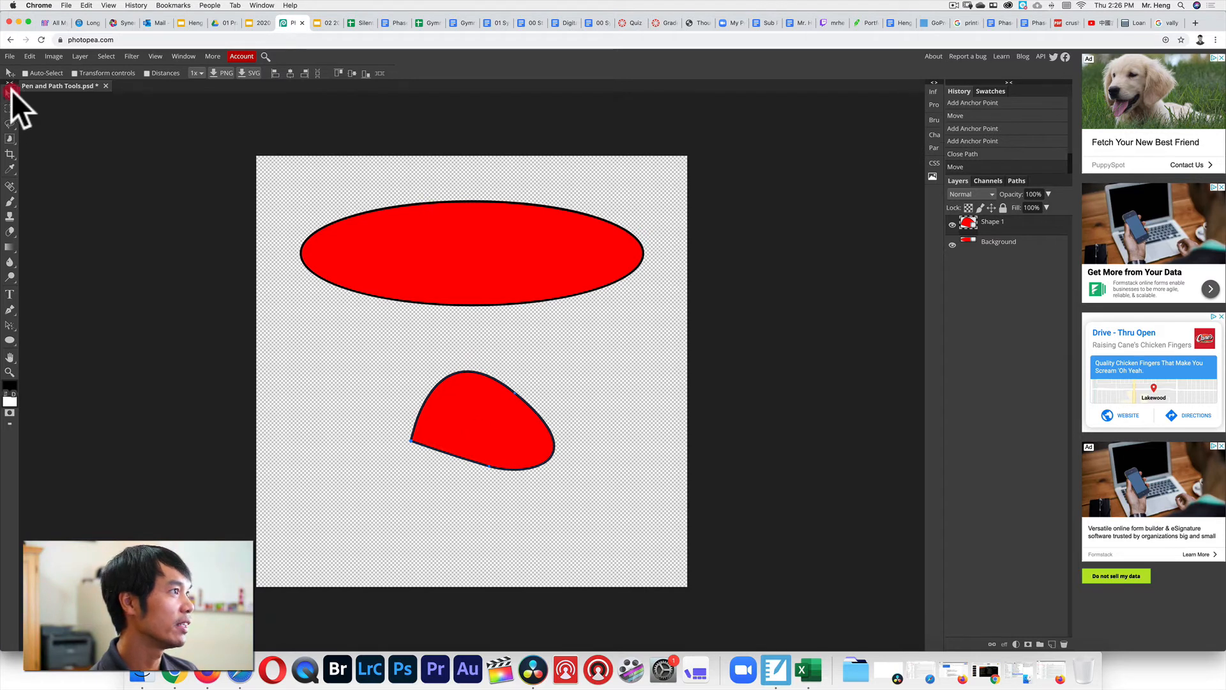
click(14, 312)
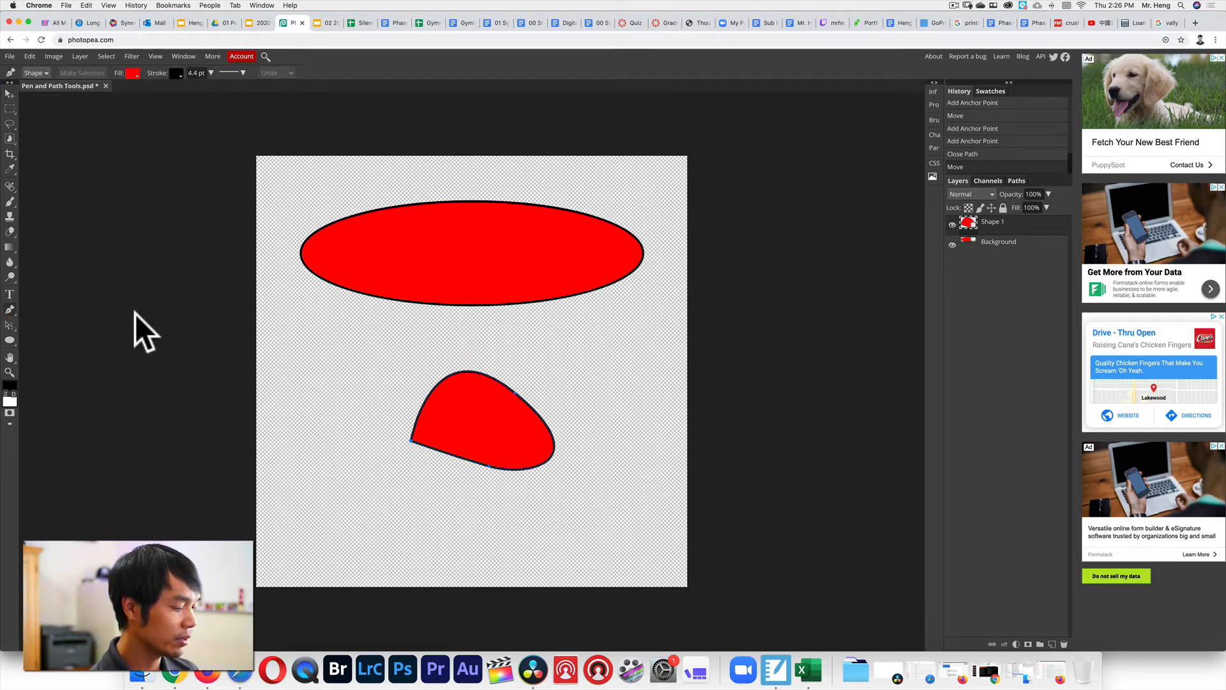
key(super+z)
key(super+z)
key(super+z)
key(super+z)
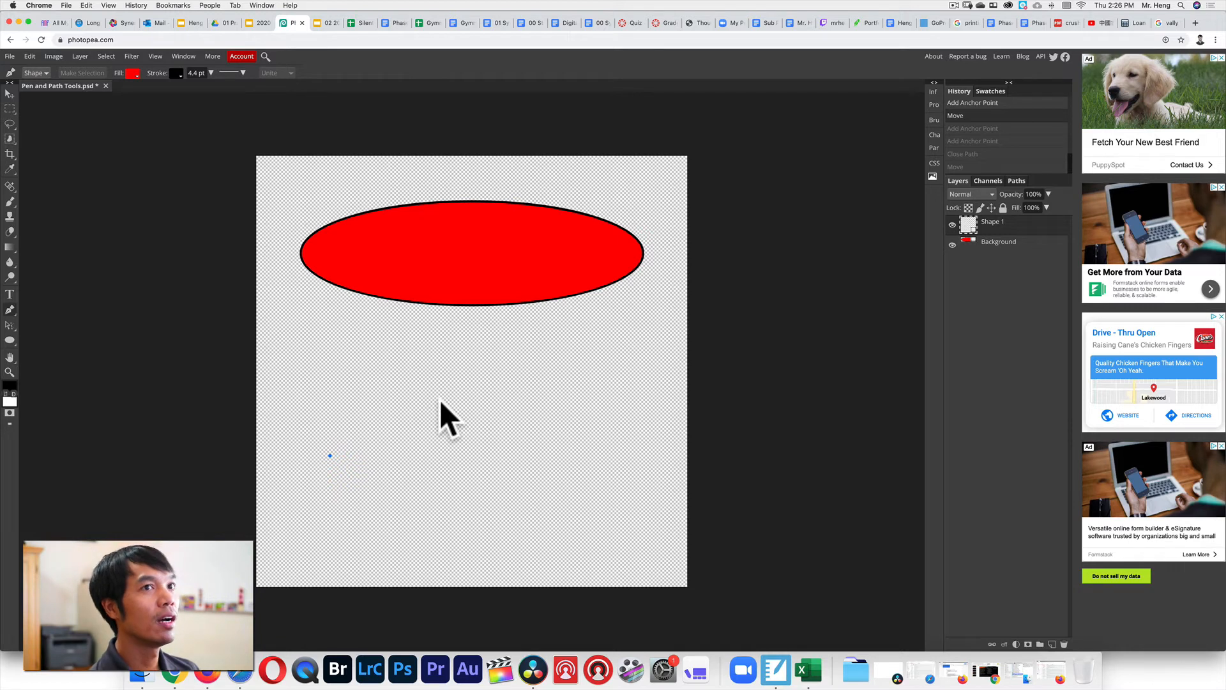
Shape a red S-curve from bent pen anchors below the ellipse, then bring SMART Notebook forward.
click(401, 379)
drag(402, 378, 485, 415)
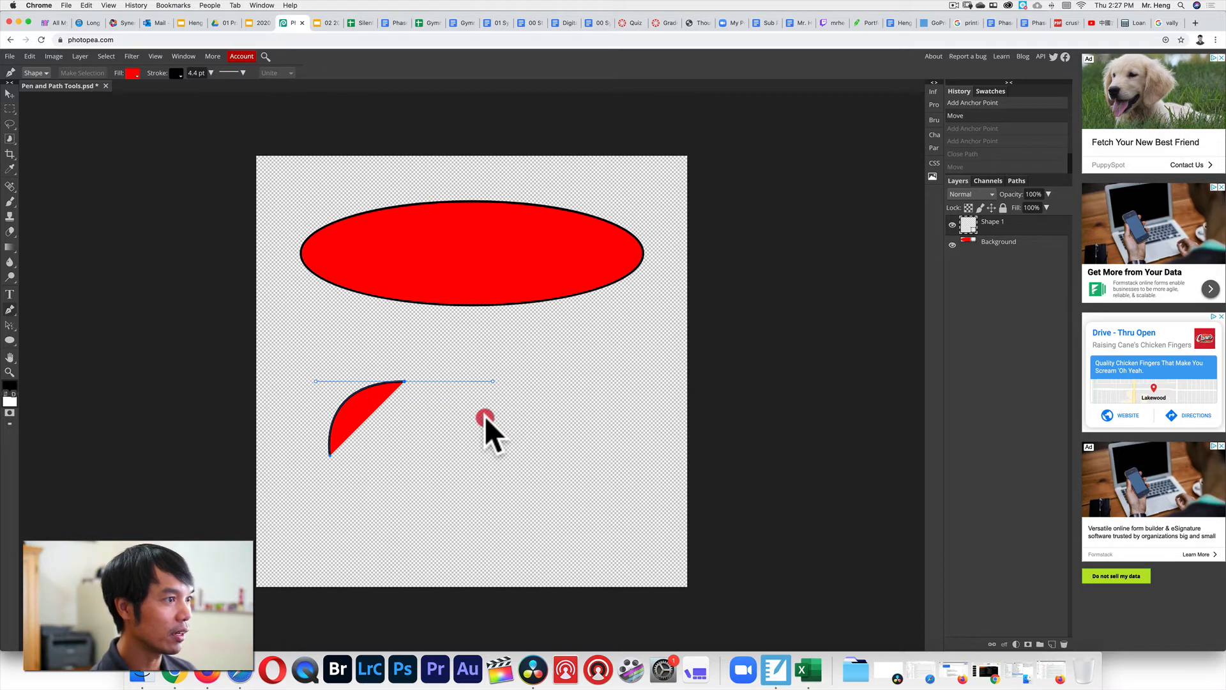
drag(485, 416, 495, 398)
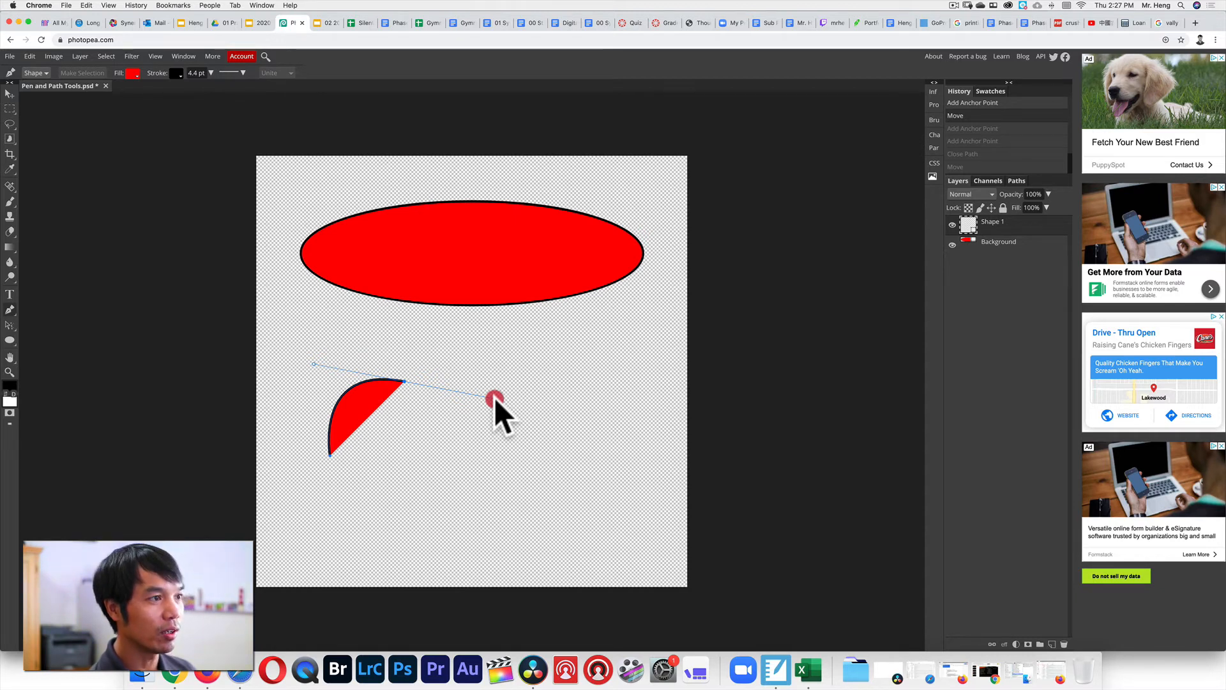
drag(494, 397, 470, 454)
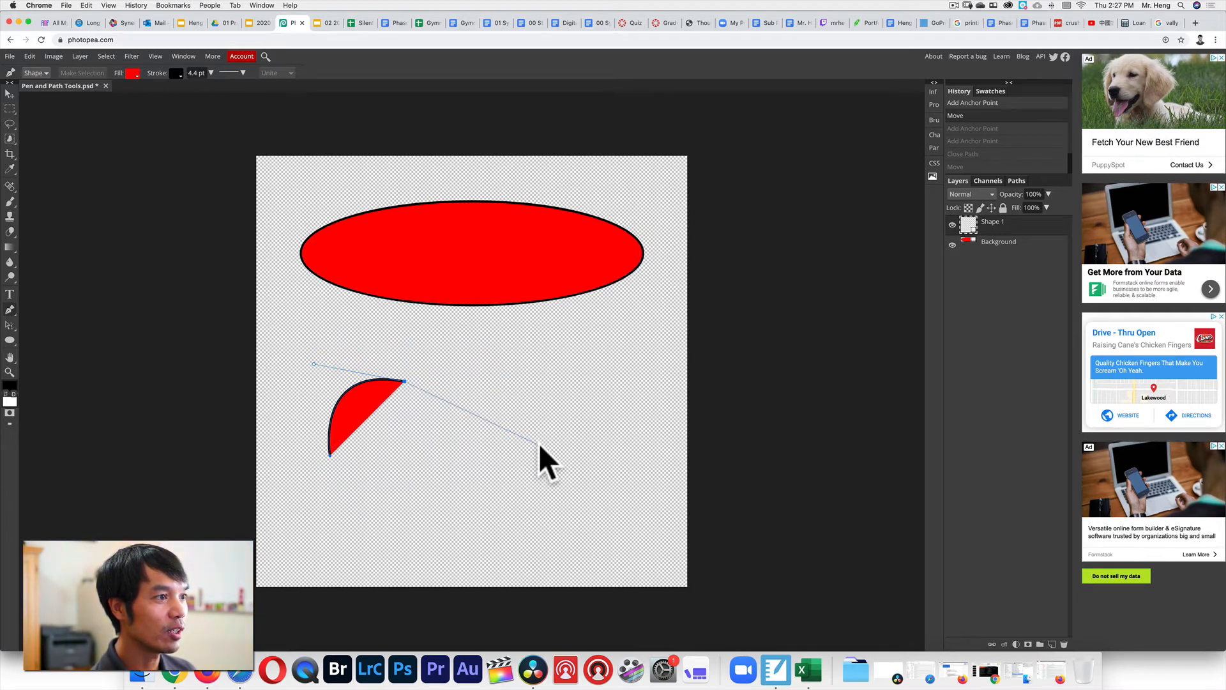
drag(539, 443, 539, 443)
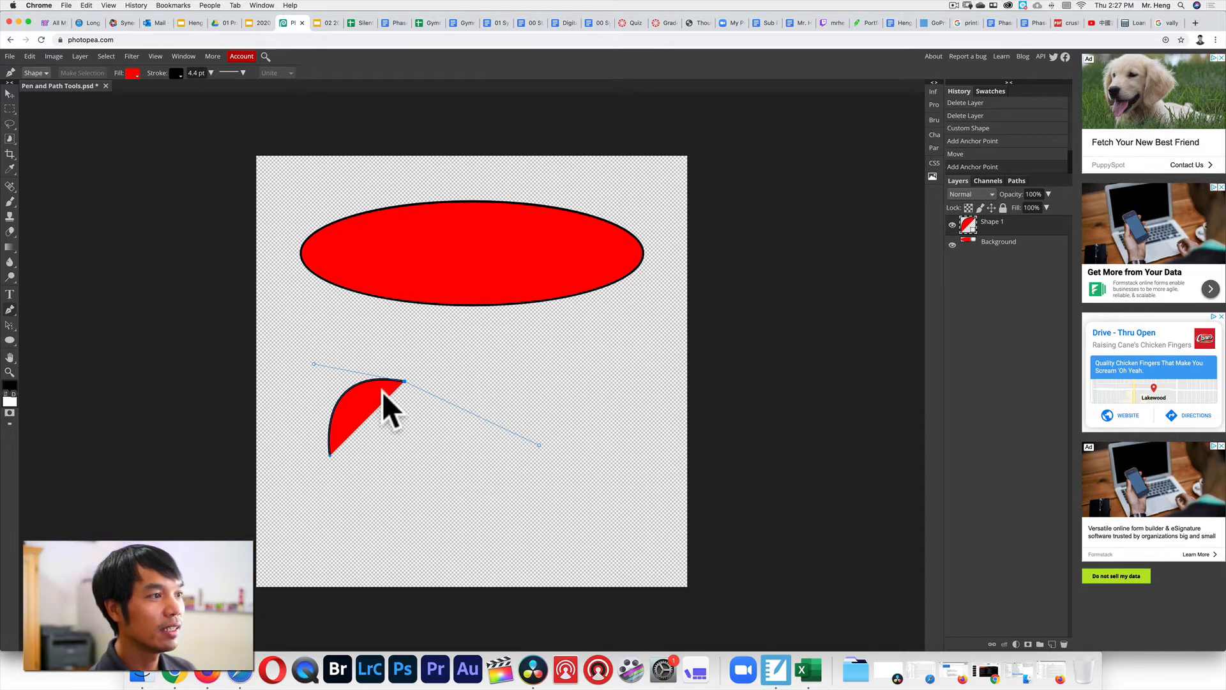
drag(536, 376, 493, 339)
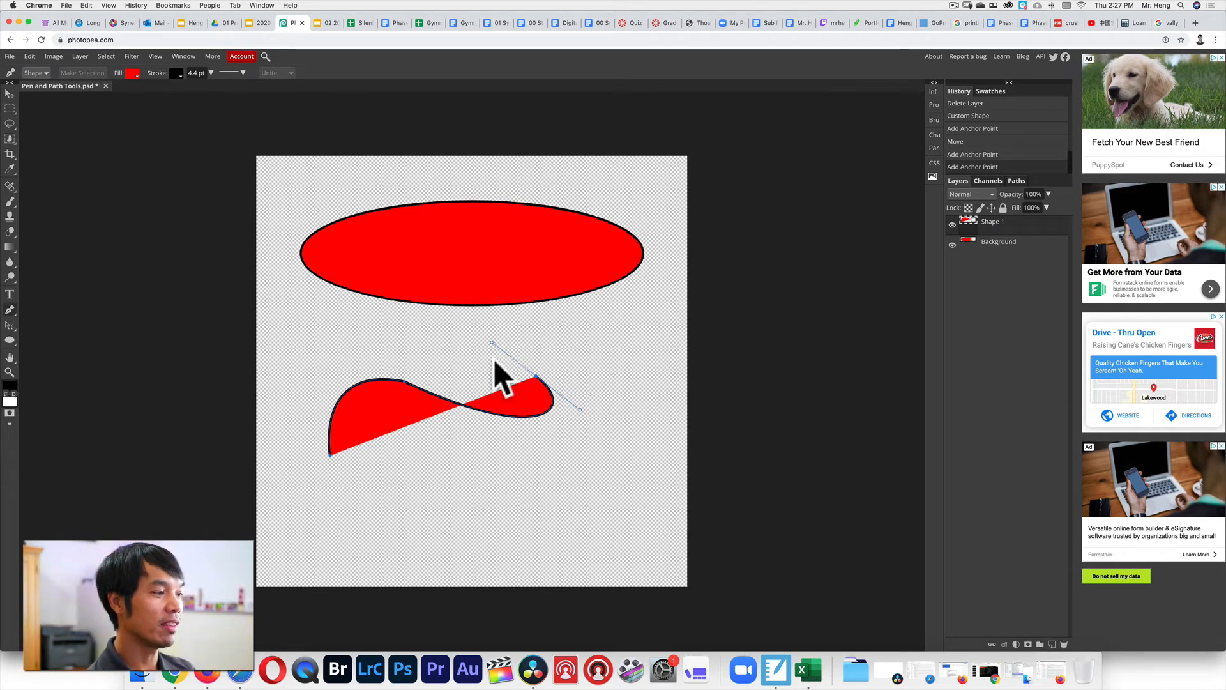
click(776, 669)
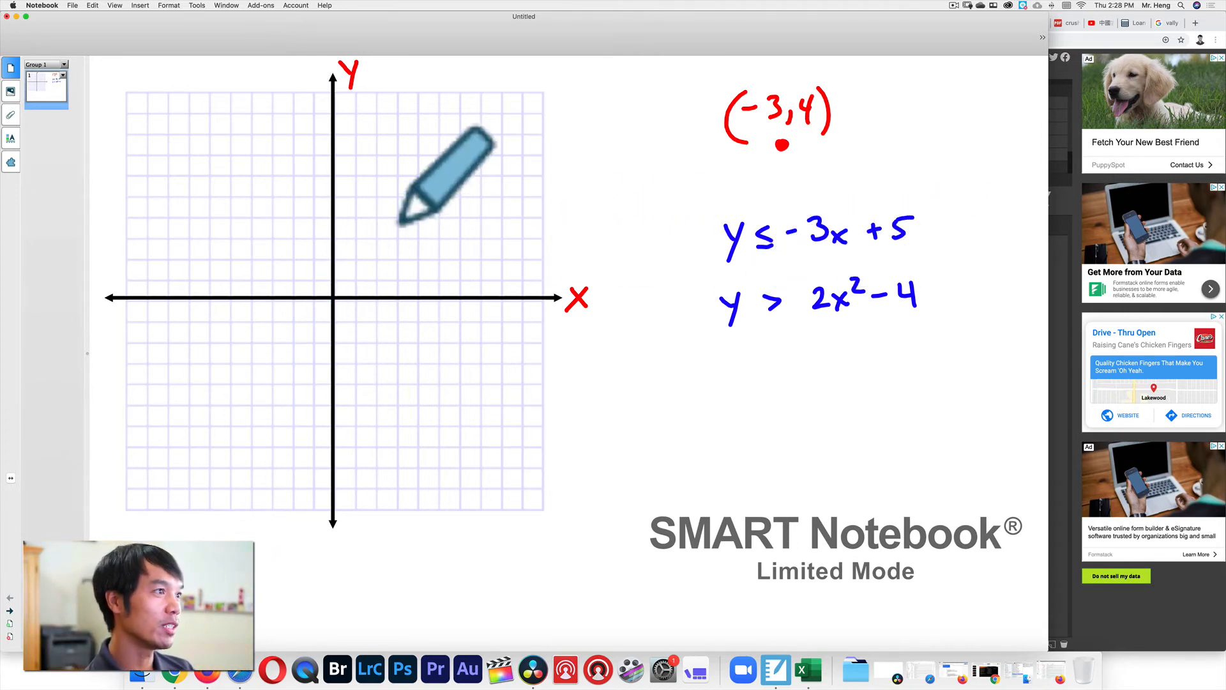
Plot three points of y ≤ -3x + 5, draw the line through them, and add both arrowheads.
click(331, 195)
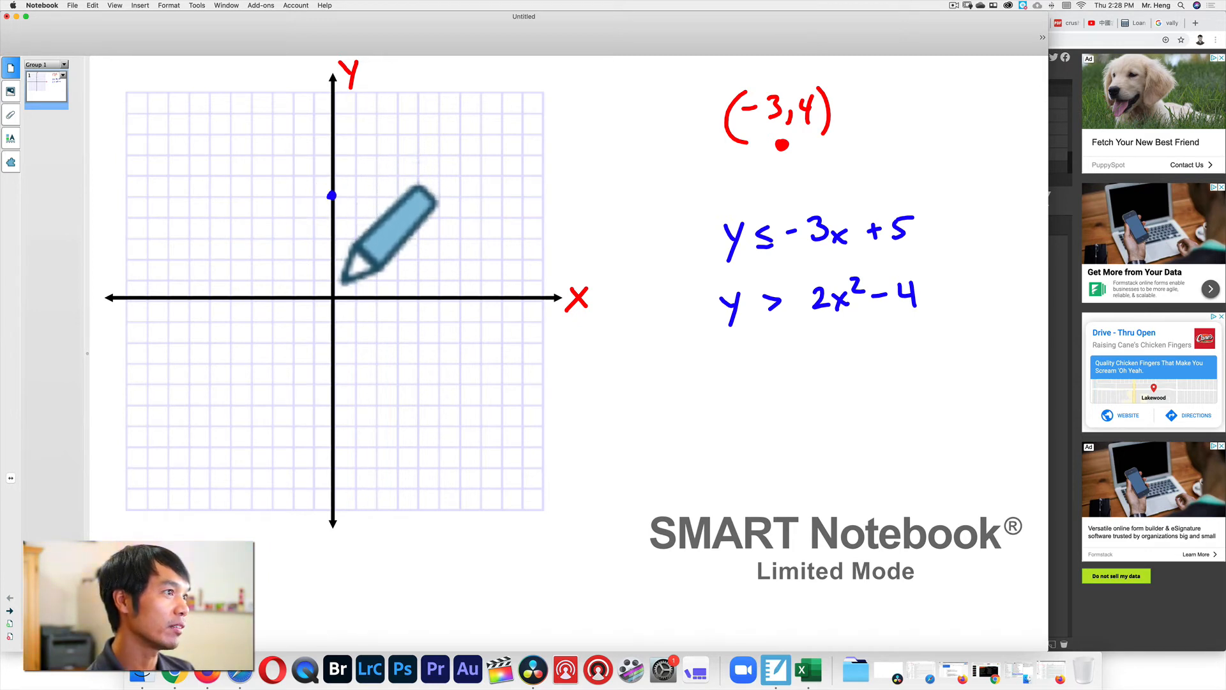
click(353, 259)
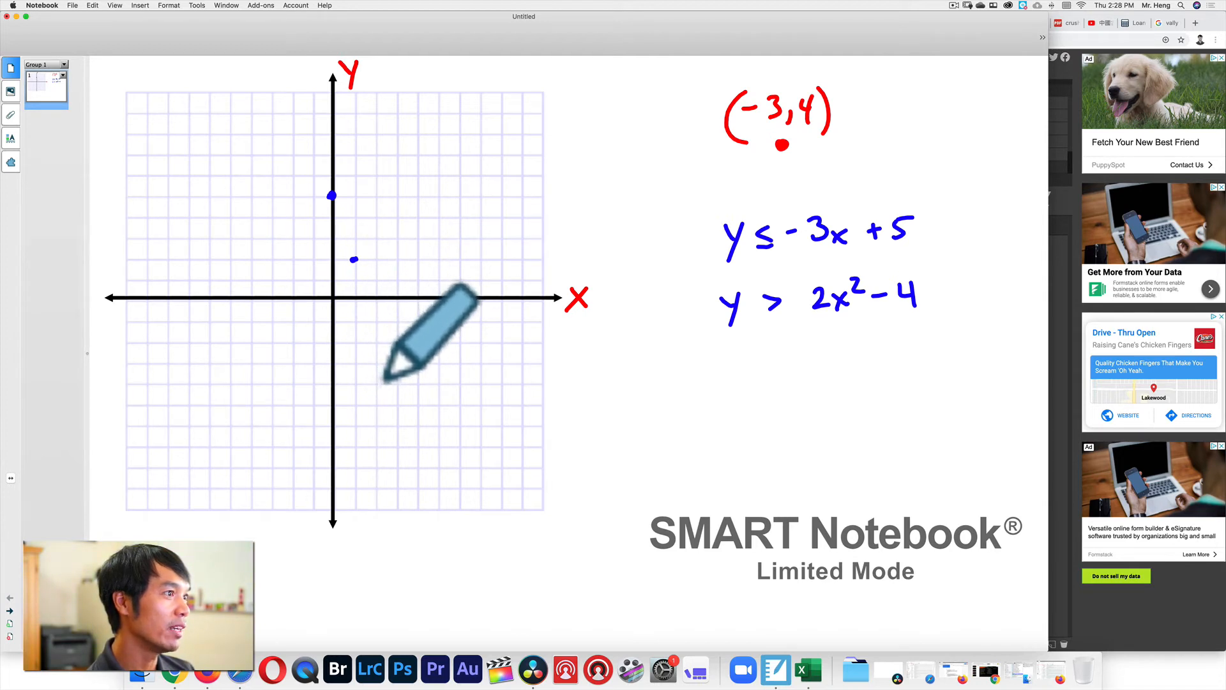
click(377, 322)
mouse_move(292, 92)
mouse_down()
mouse_move(377, 354)
mouse_move(268, 127)
mouse_up()
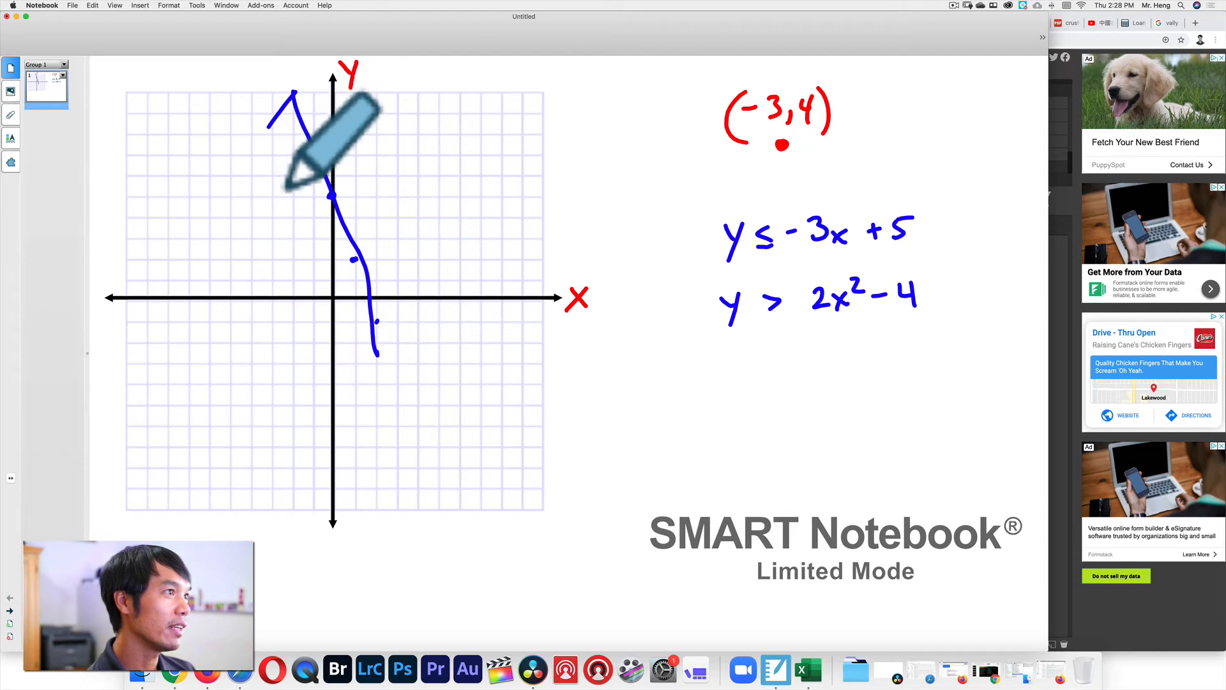
drag(303, 88, 332, 120)
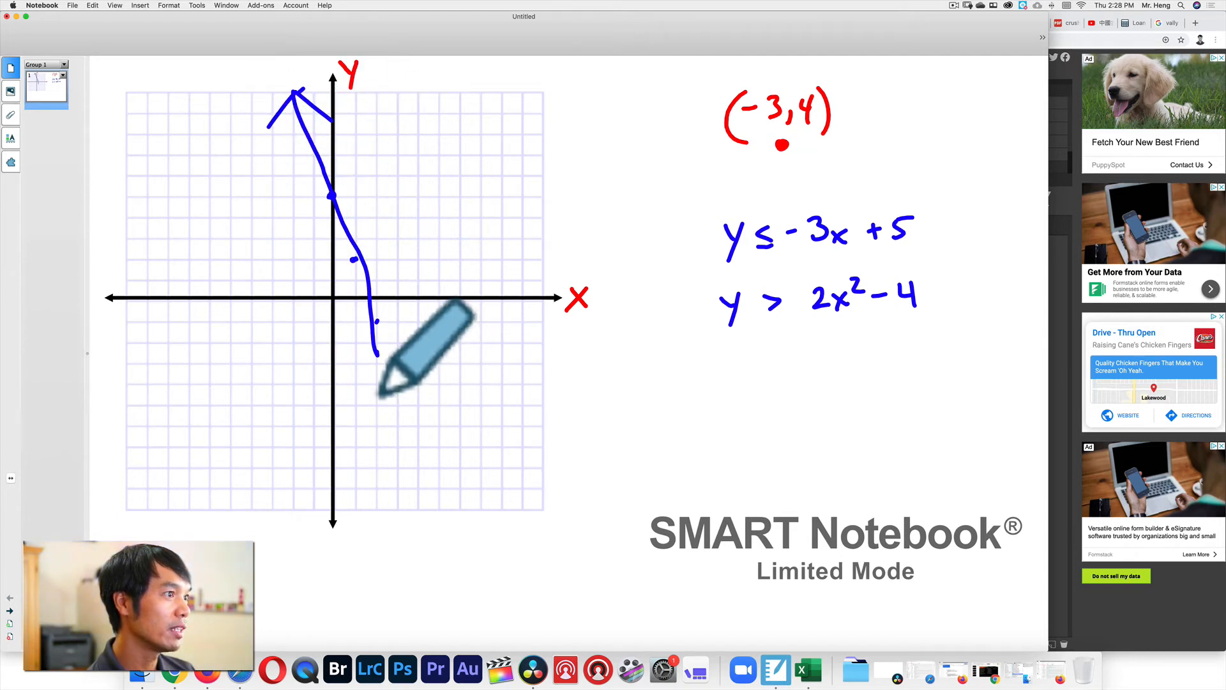
drag(365, 350, 405, 326)
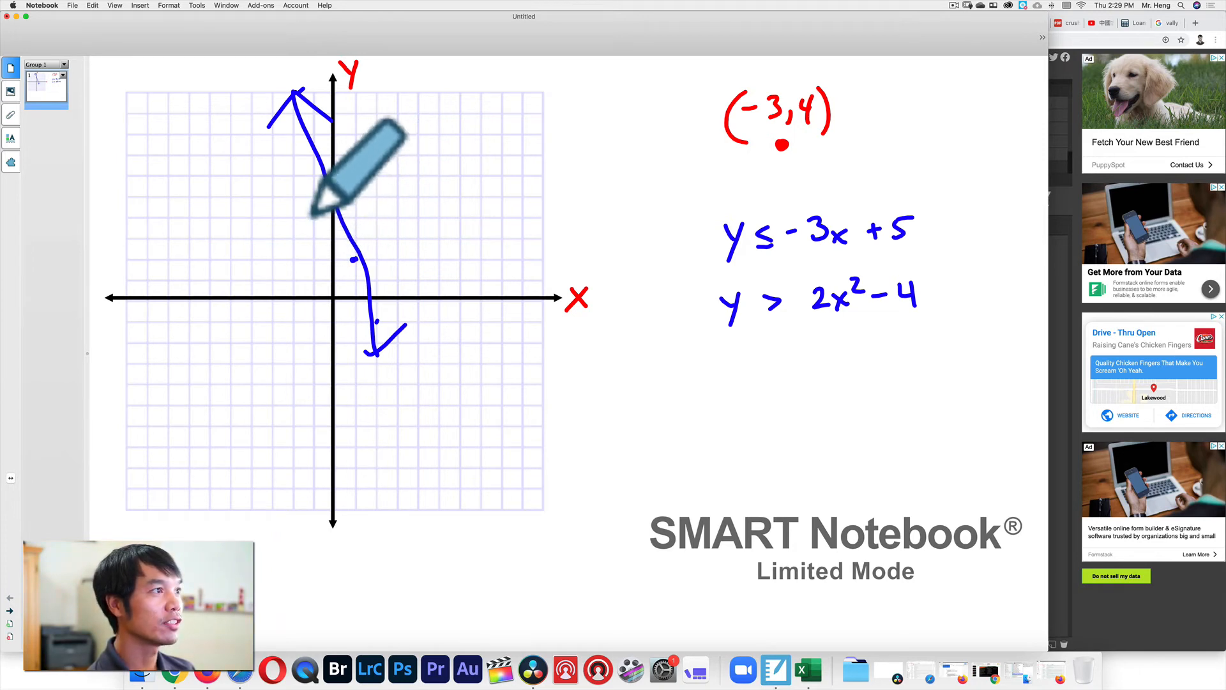
Shade the region to the left of and below the line for y ≤ -3x + 5.
mouse_move(286, 156)
mouse_down()
mouse_move(229, 199)
mouse_move(185, 259)
mouse_up()
drag(278, 256, 164, 307)
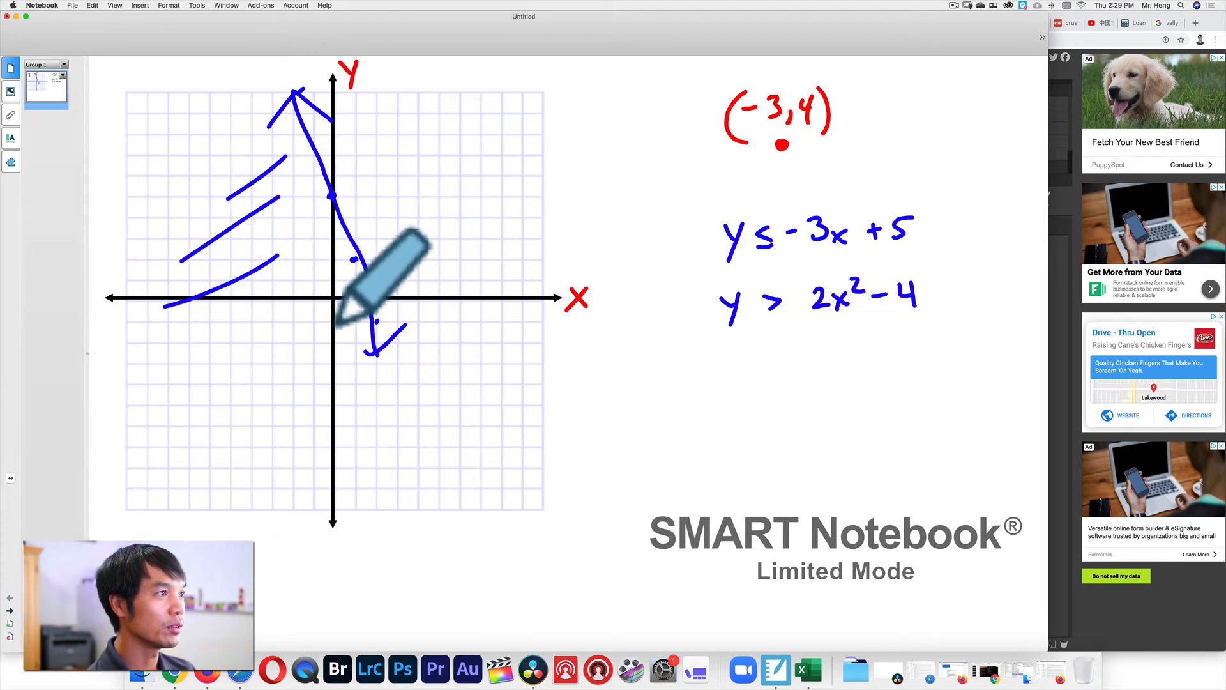
drag(325, 277, 198, 358)
drag(333, 336, 215, 400)
drag(367, 380, 277, 441)
drag(363, 435, 343, 443)
drag(289, 475, 276, 483)
drag(394, 472, 313, 510)
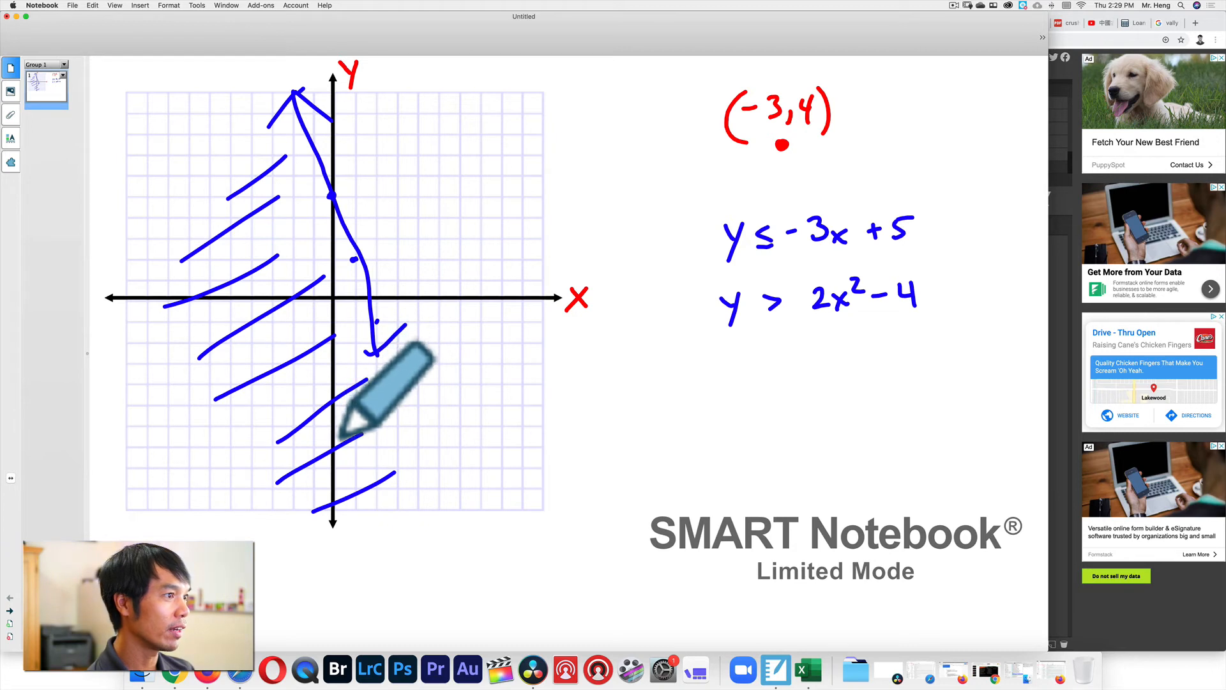
Sketch the parabola for y > 2x² − 4 from its vertex, add arrowheads, and shade it.
click(331, 381)
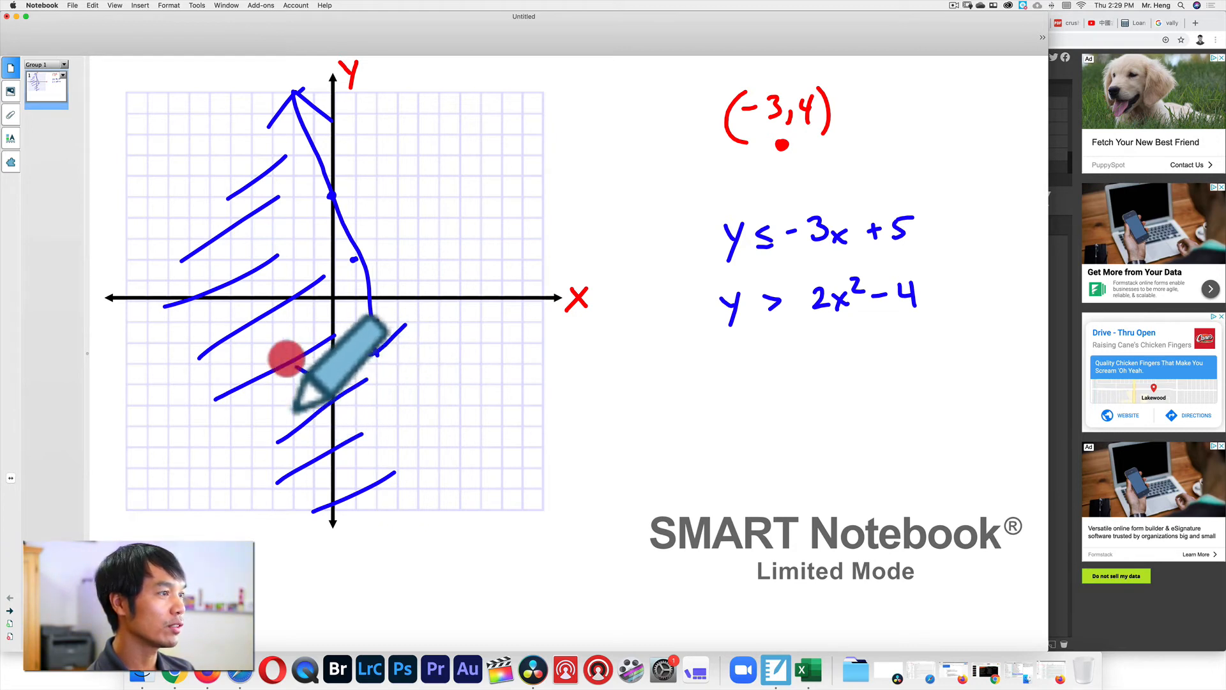
mouse_move(222, 169)
mouse_down()
mouse_move(331, 382)
mouse_move(505, 260)
mouse_move(530, 189)
mouse_move(554, 179)
mouse_move(563, 207)
mouse_up()
mouse_move(213, 206)
mouse_down()
mouse_move(247, 203)
mouse_move(277, 245)
mouse_move(279, 182)
mouse_up()
mouse_move(288, 231)
mouse_down()
mouse_move(302, 337)
mouse_move(378, 358)
mouse_move(439, 199)
mouse_move(344, 186)
mouse_move(293, 224)
mouse_move(274, 213)
mouse_move(282, 274)
mouse_move(309, 308)
mouse_move(354, 300)
mouse_move(364, 345)
mouse_move(386, 323)
mouse_up()
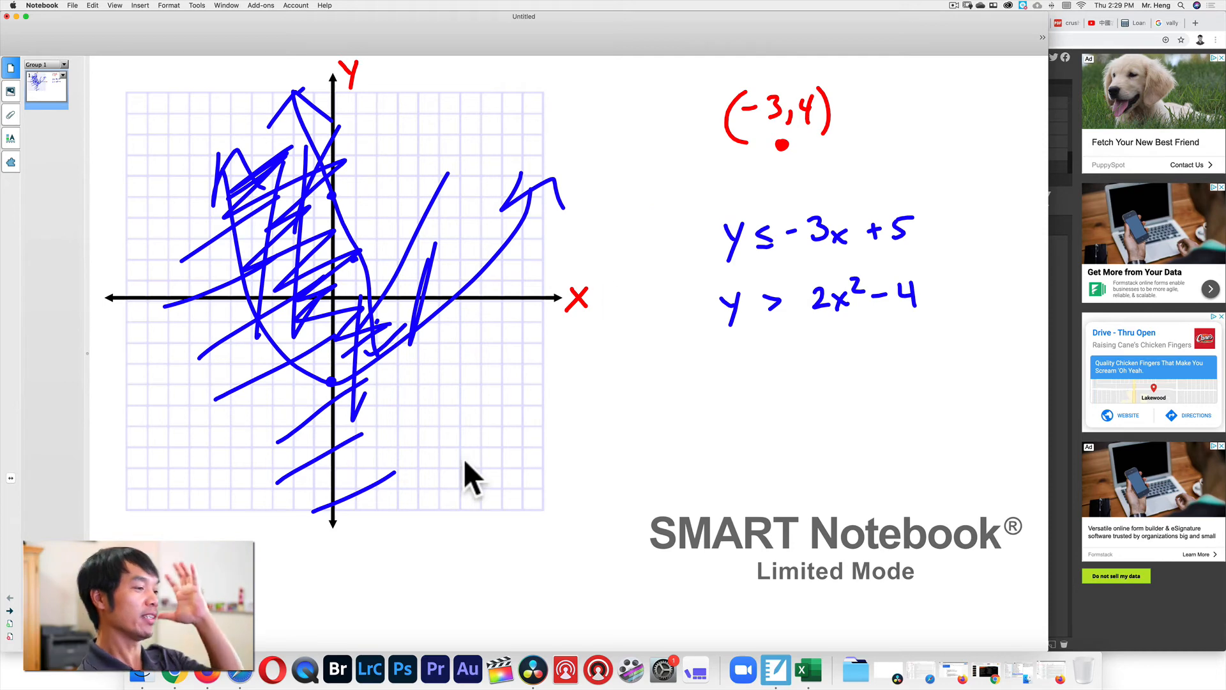
Return to the Google Slides agenda in Chrome and reveal the Practice Website link.
click(181, 666)
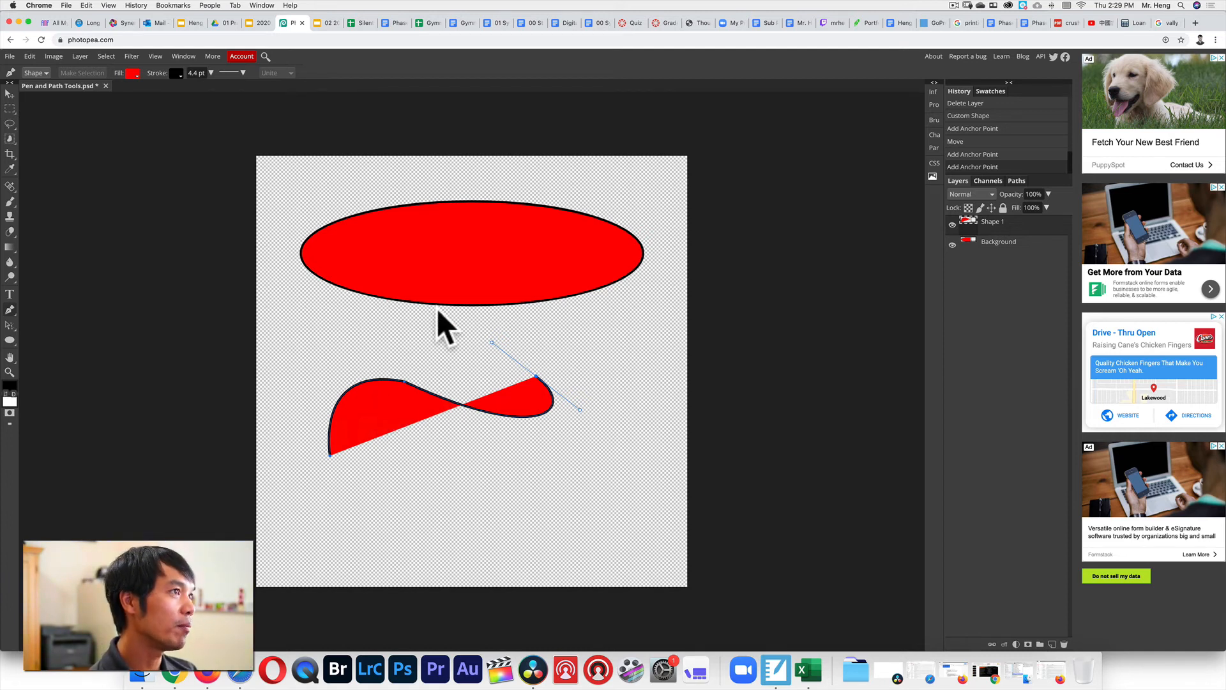
click(258, 23)
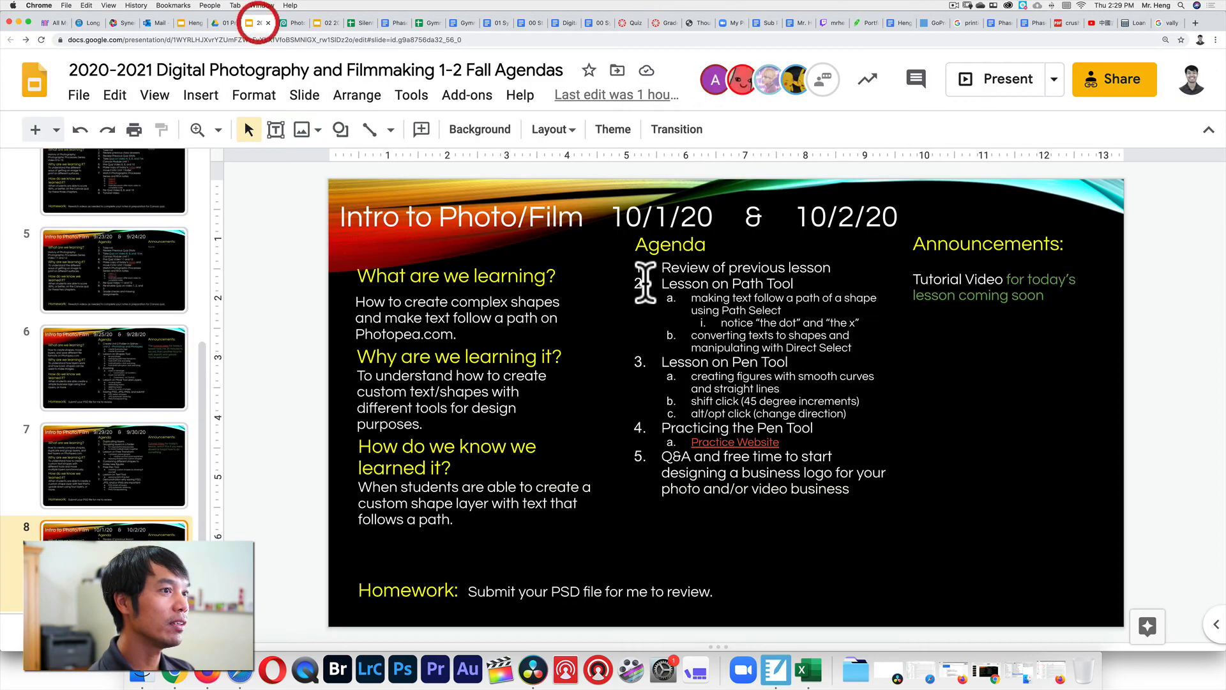
click(723, 441)
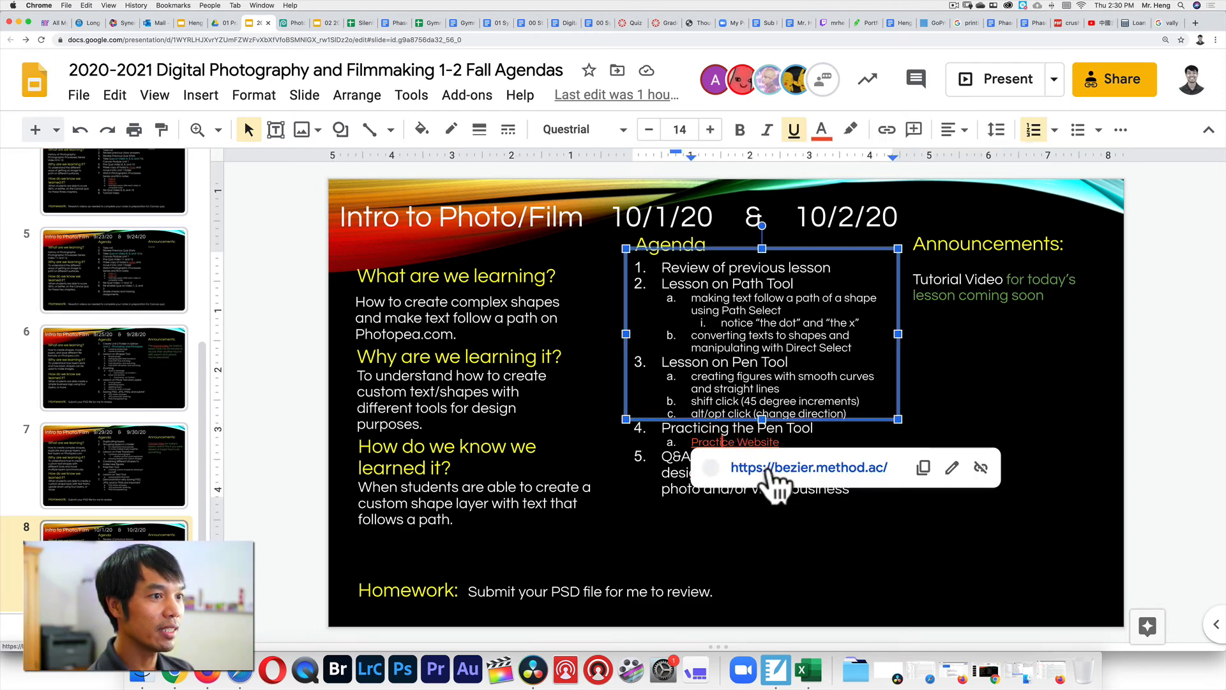
Follow the bezier.method.ac link to open The Bézier Game in a new tab.
click(740, 468)
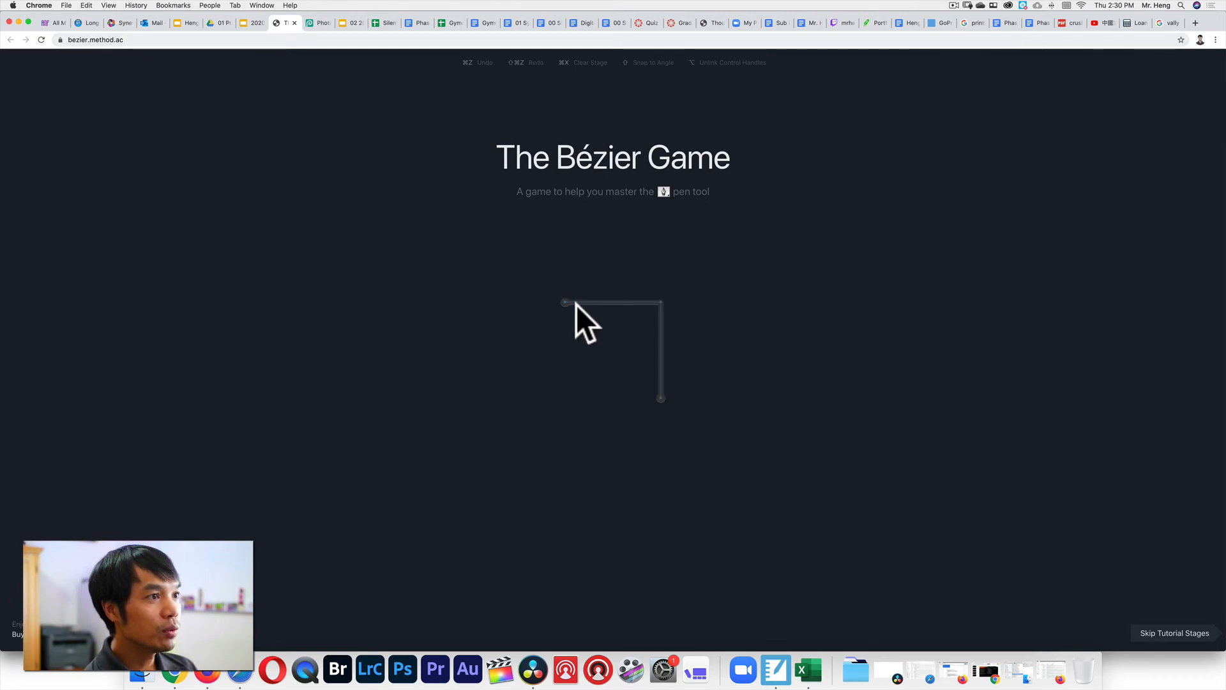
Trace the L-shaped corner path, the house outline and the curved circle, closing each path.
click(661, 302)
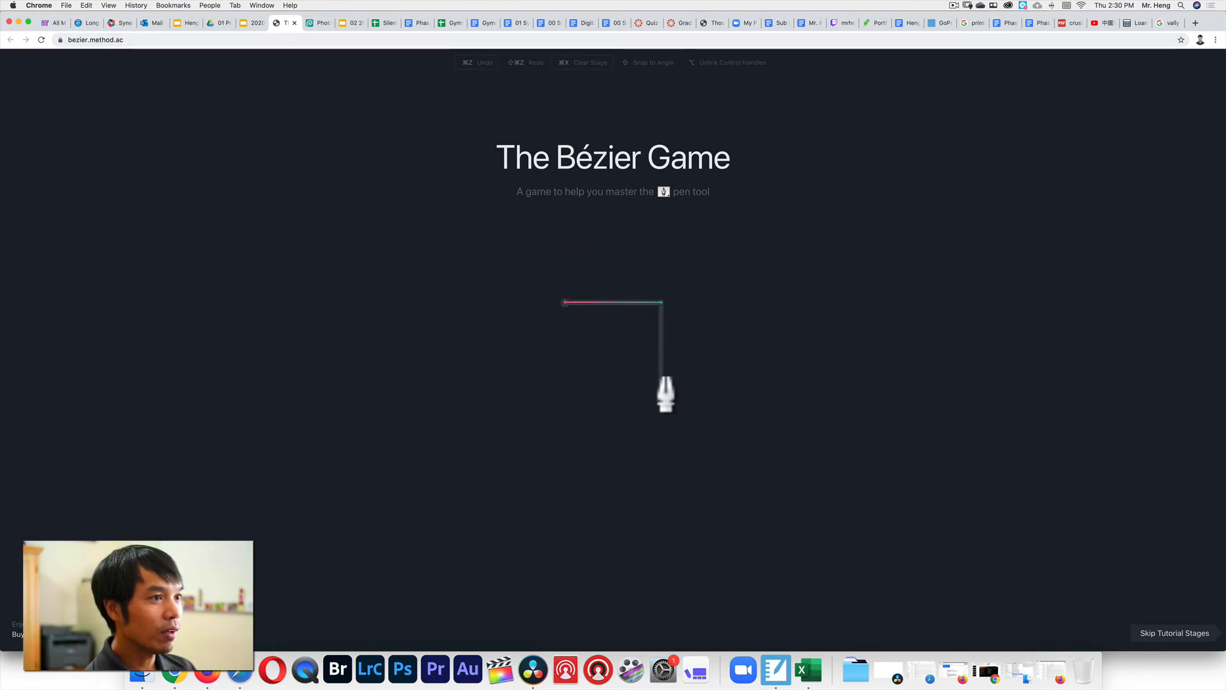
click(661, 397)
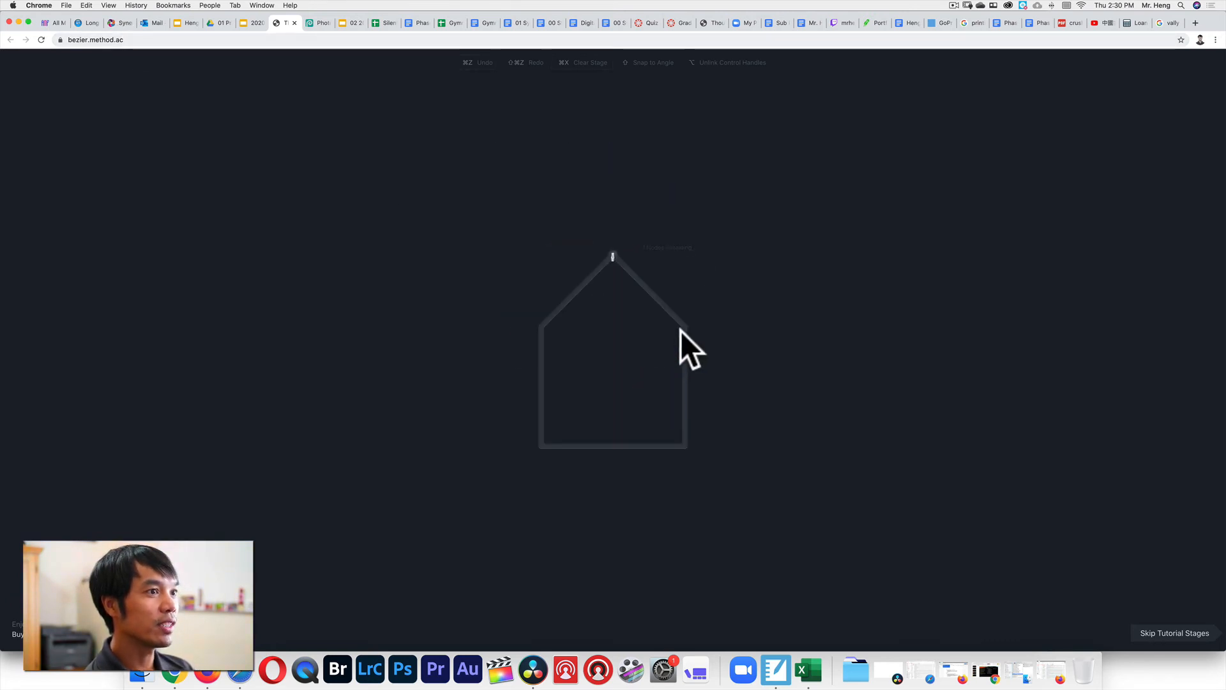
click(612, 254)
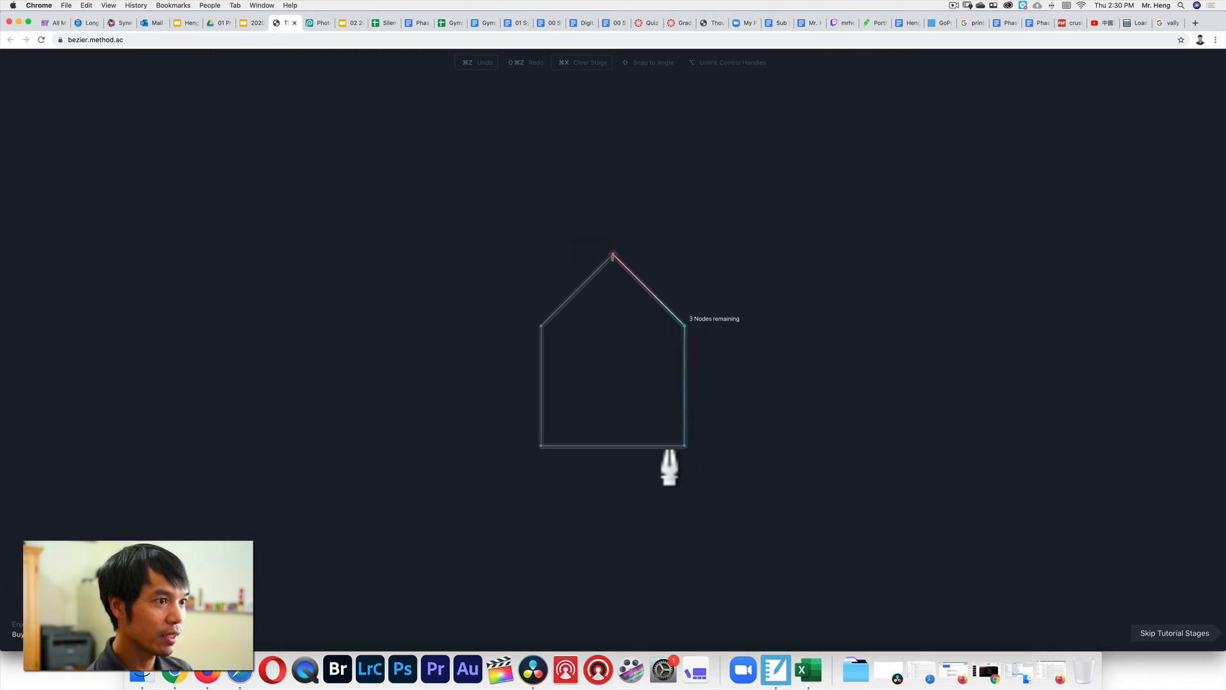
click(541, 327)
click(611, 255)
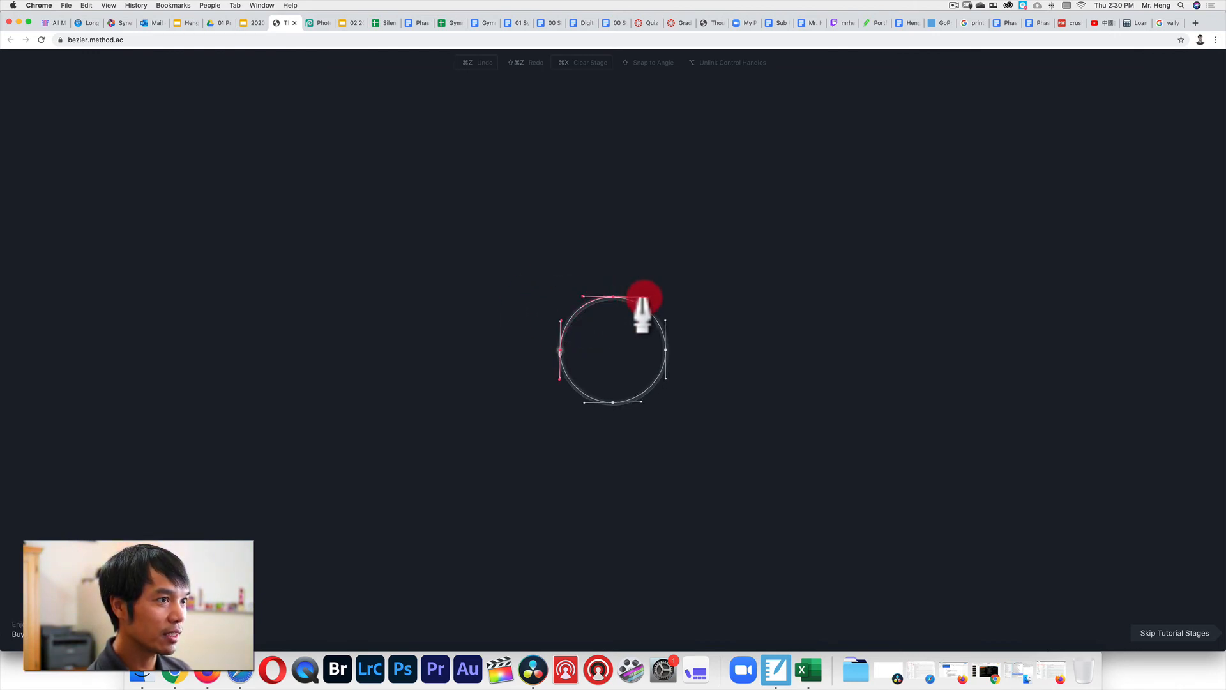
drag(664, 349, 585, 404)
click(561, 349)
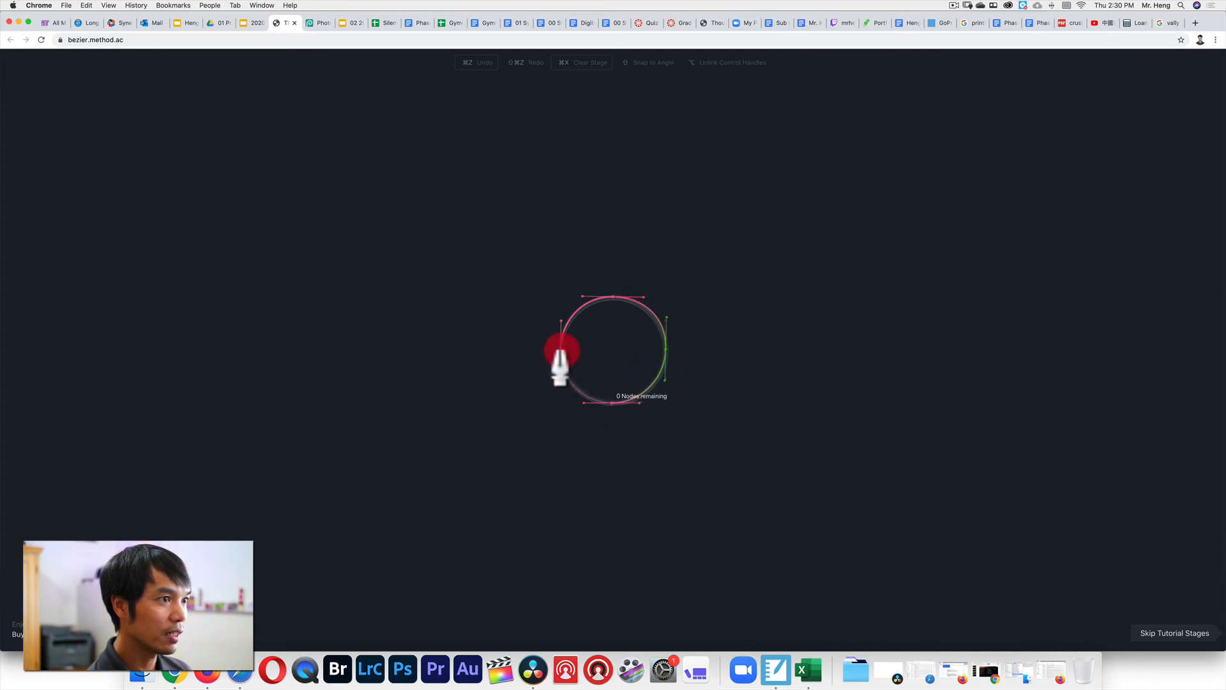